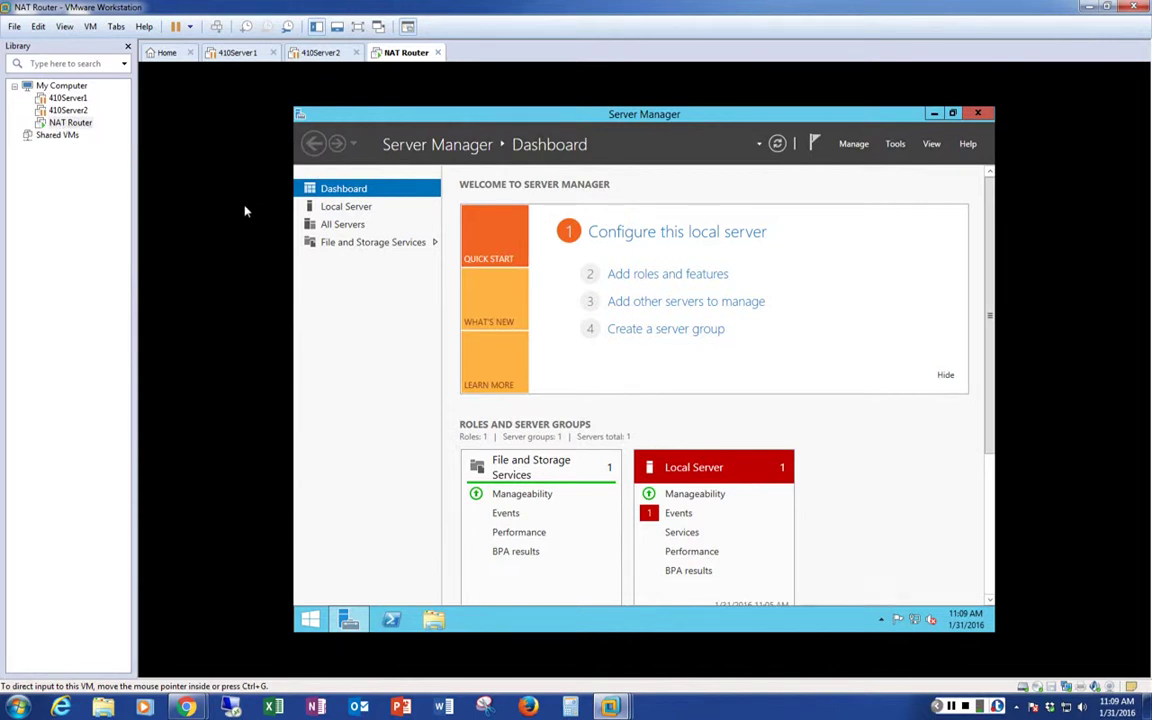
Show the Local Server properties: Windows Server 2012 R2, with Ethernet0 on DHCP
{"action": "left_click", "coordinate": [347, 207]}
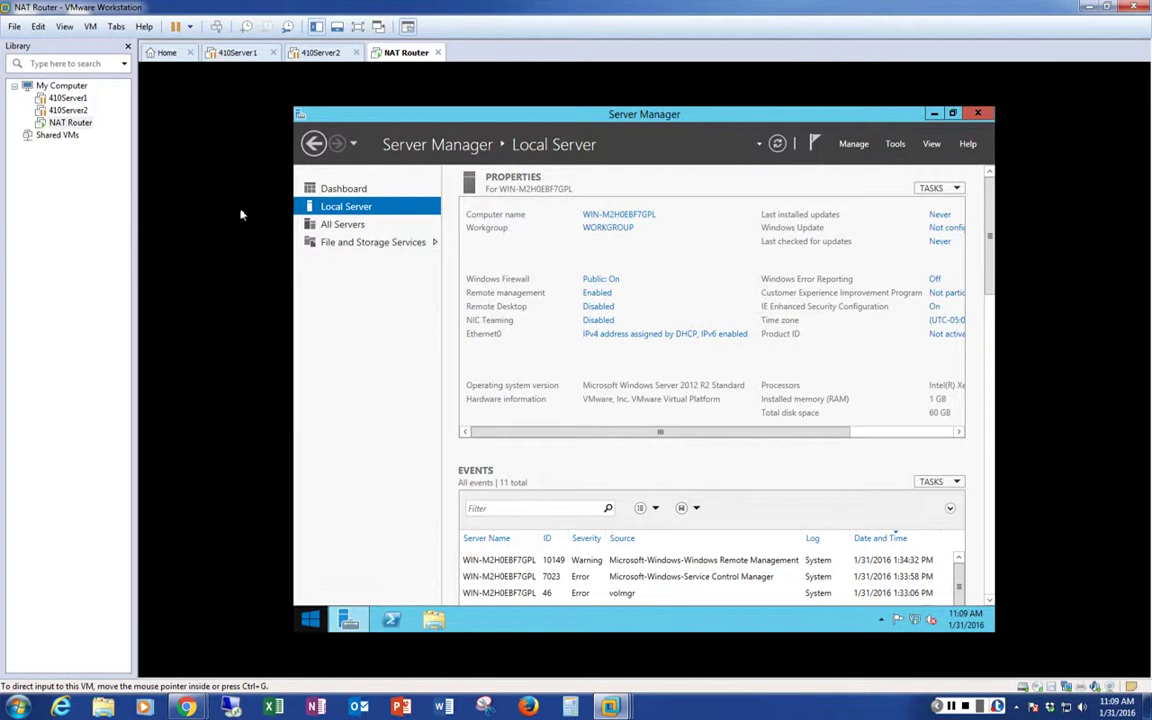
Switch to Chrome and open the Before You Begin document from the course Modules in Canvas
{"action": "mouse_move", "coordinate": [186, 706]}
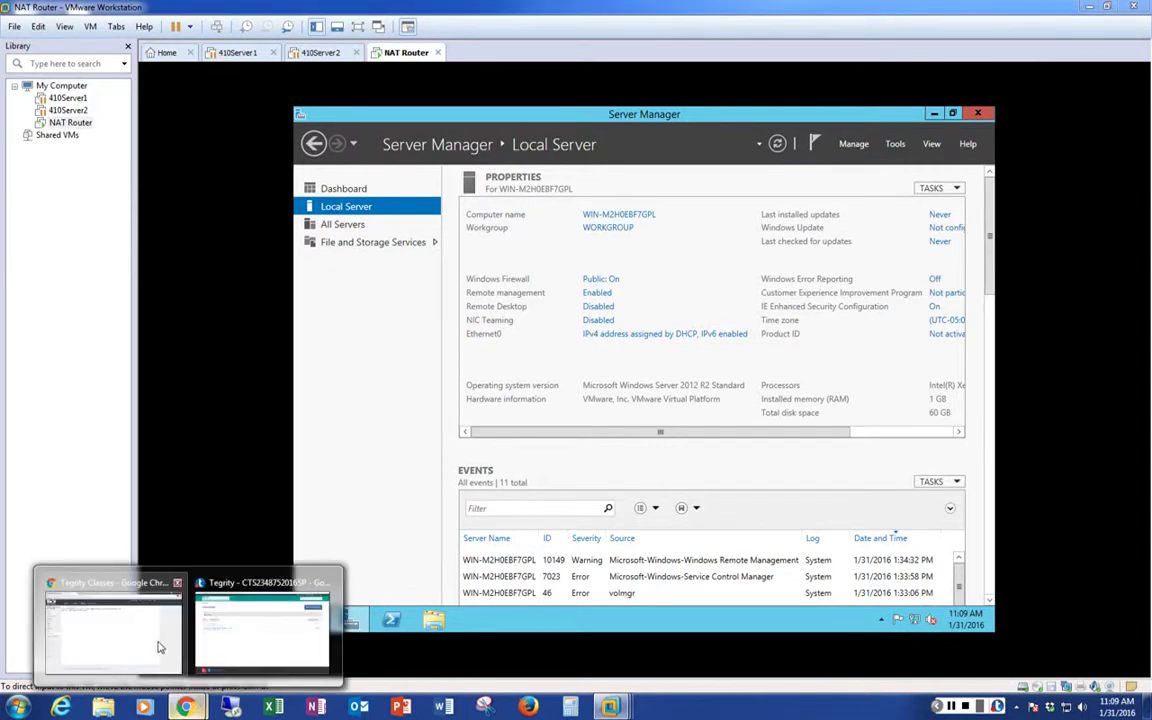
{"action": "left_click", "coordinate": [158, 647]}
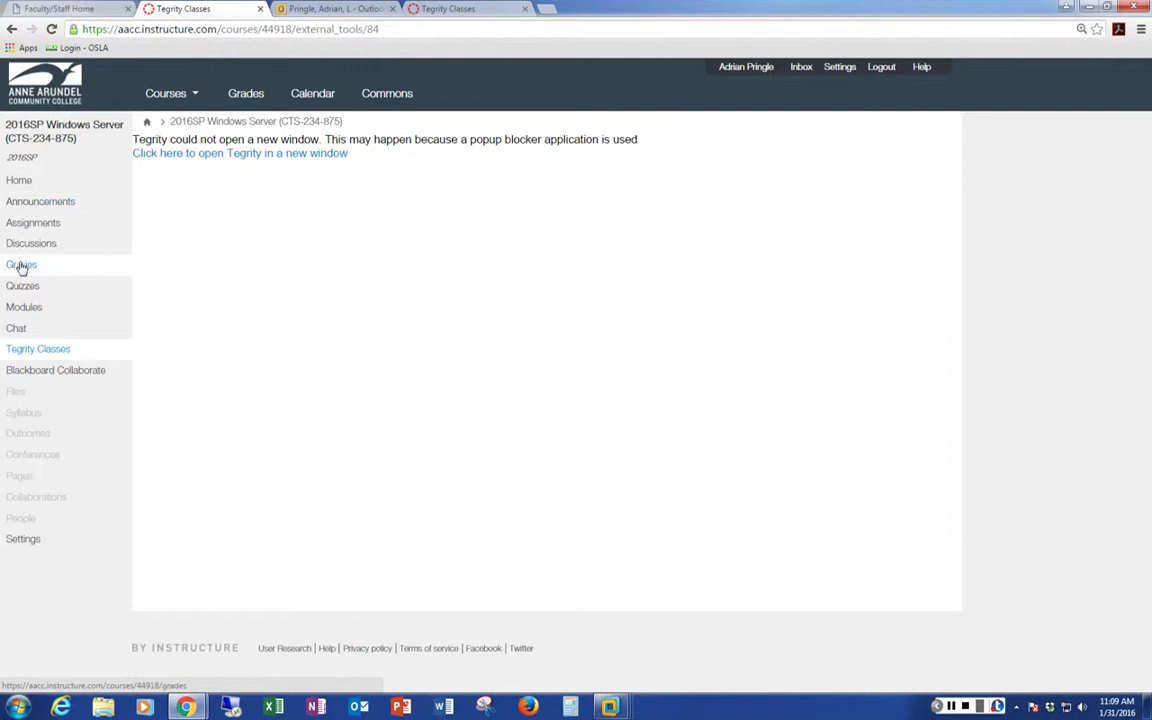
{"action": "left_click", "coordinate": [23, 309]}
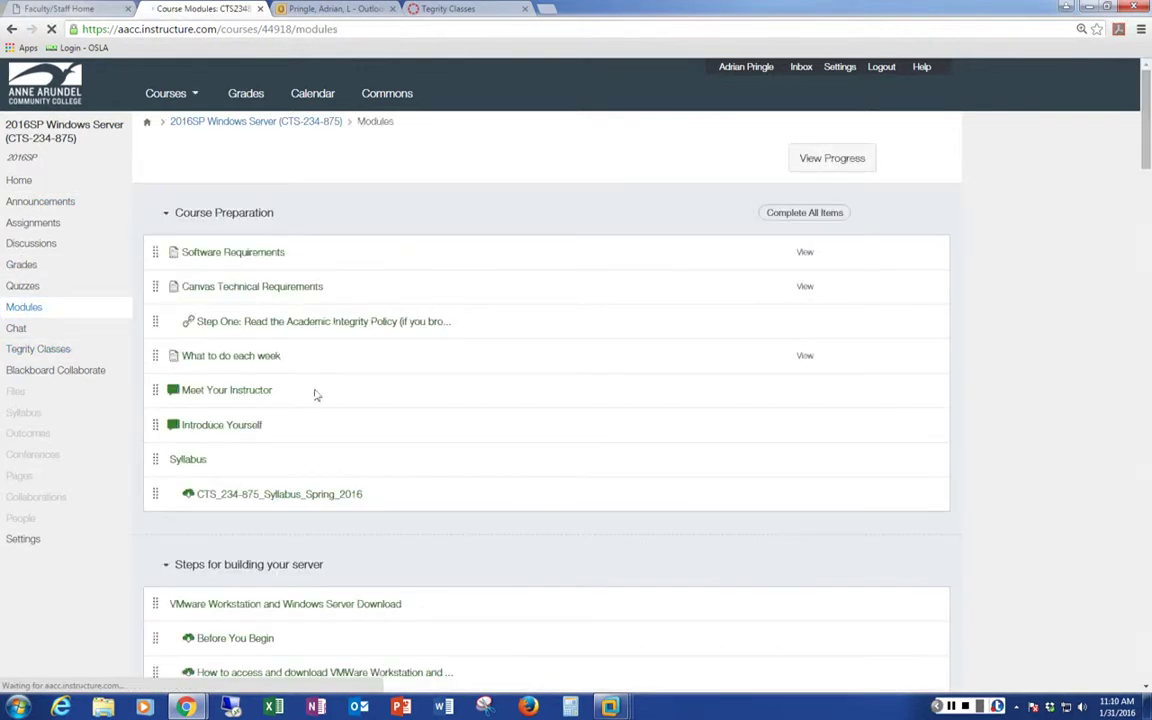
{"action": "scroll", "coordinate": [396, 536], "scroll_direction": "down", "scroll_amount": 2}
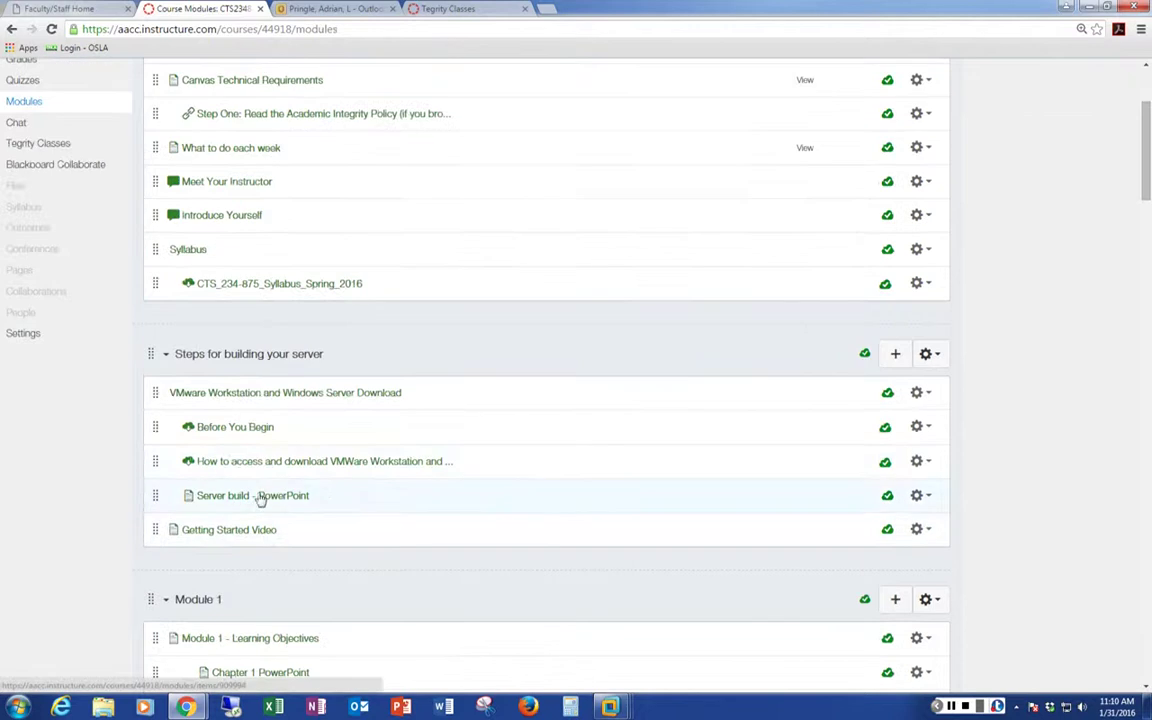
{"action": "left_click", "coordinate": [236, 428]}
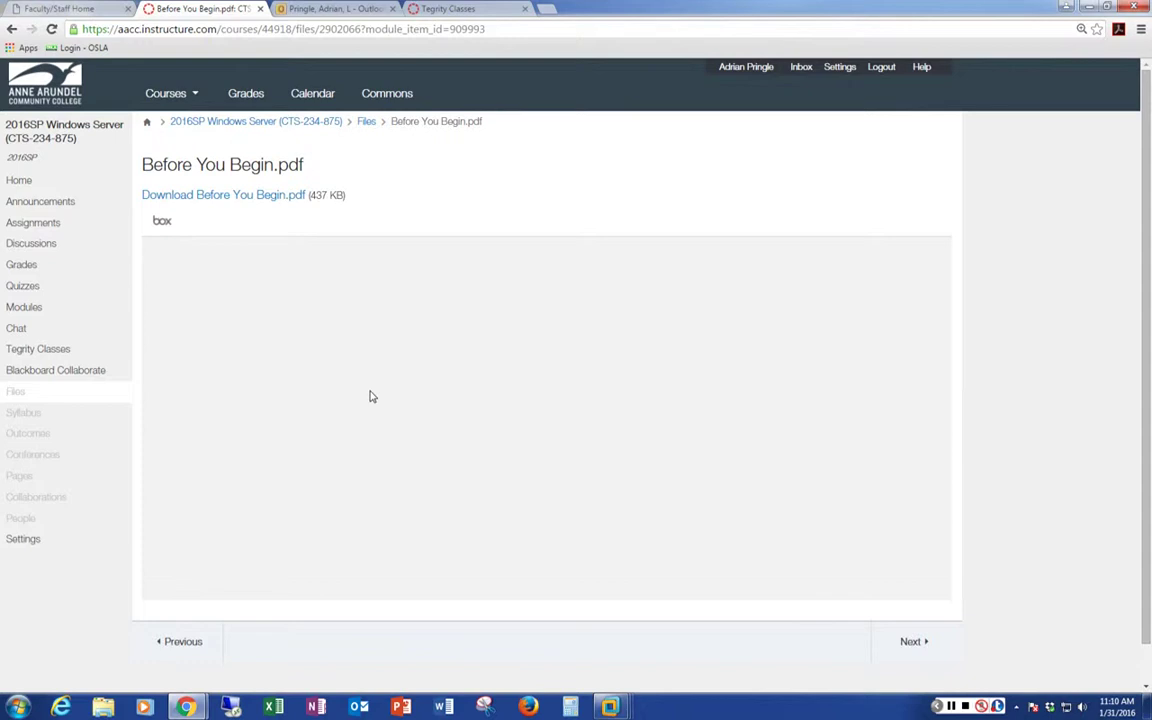
Download Before You Begin.pdf from its file page
{"action": "scroll", "coordinate": [369, 402], "scroll_direction": "down", "scroll_amount": 8}
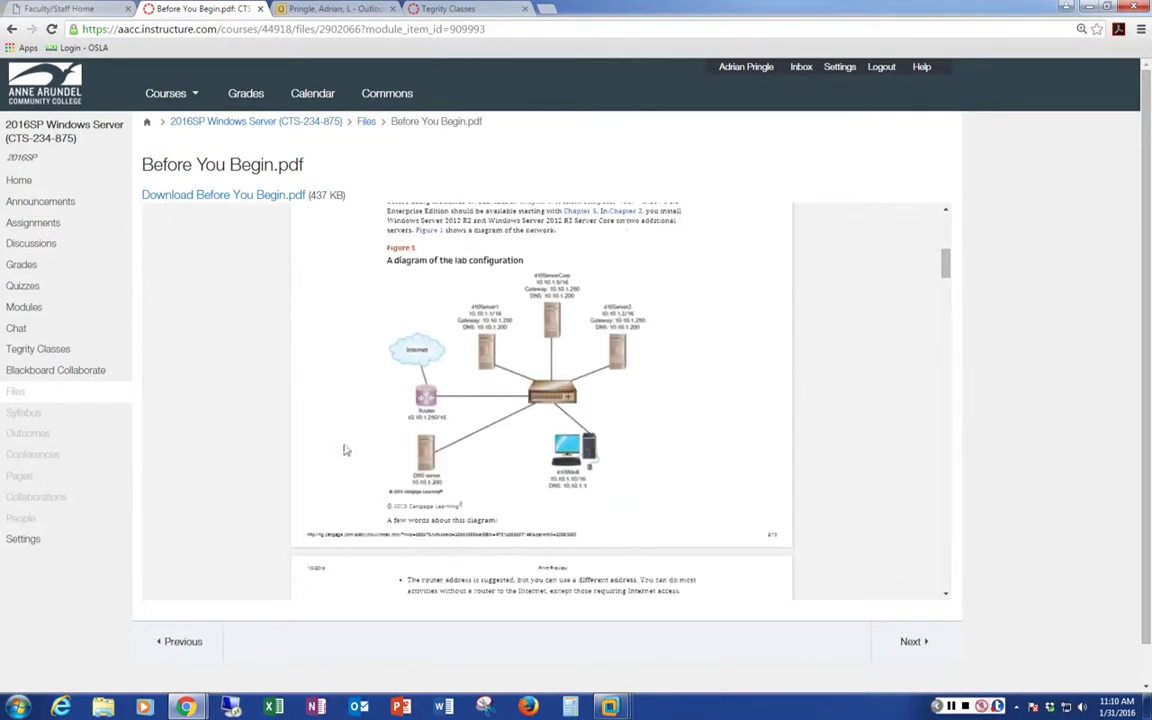
{"action": "scroll", "coordinate": [342, 445], "scroll_direction": "up", "scroll_amount": 3}
{"action": "left_click", "coordinate": [210, 197]}
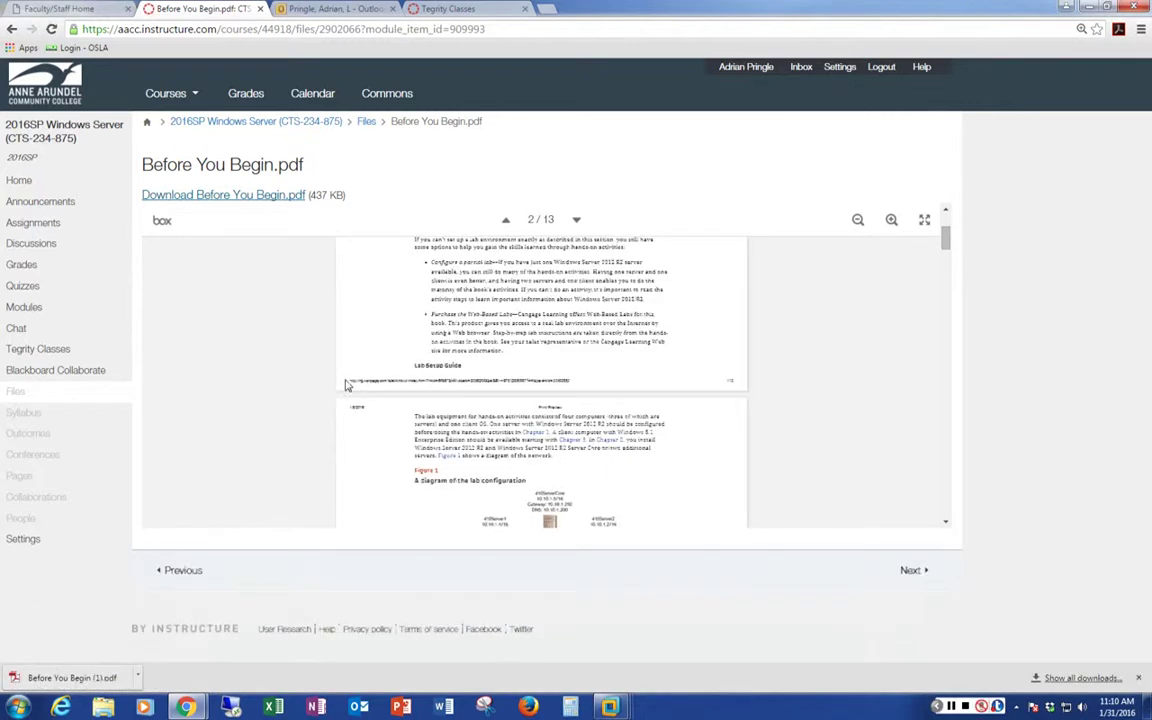
Open the downloaded PDF, review page 4's 410Server1 network settings, then minimize Chrome
{"action": "left_click", "coordinate": [88, 680]}
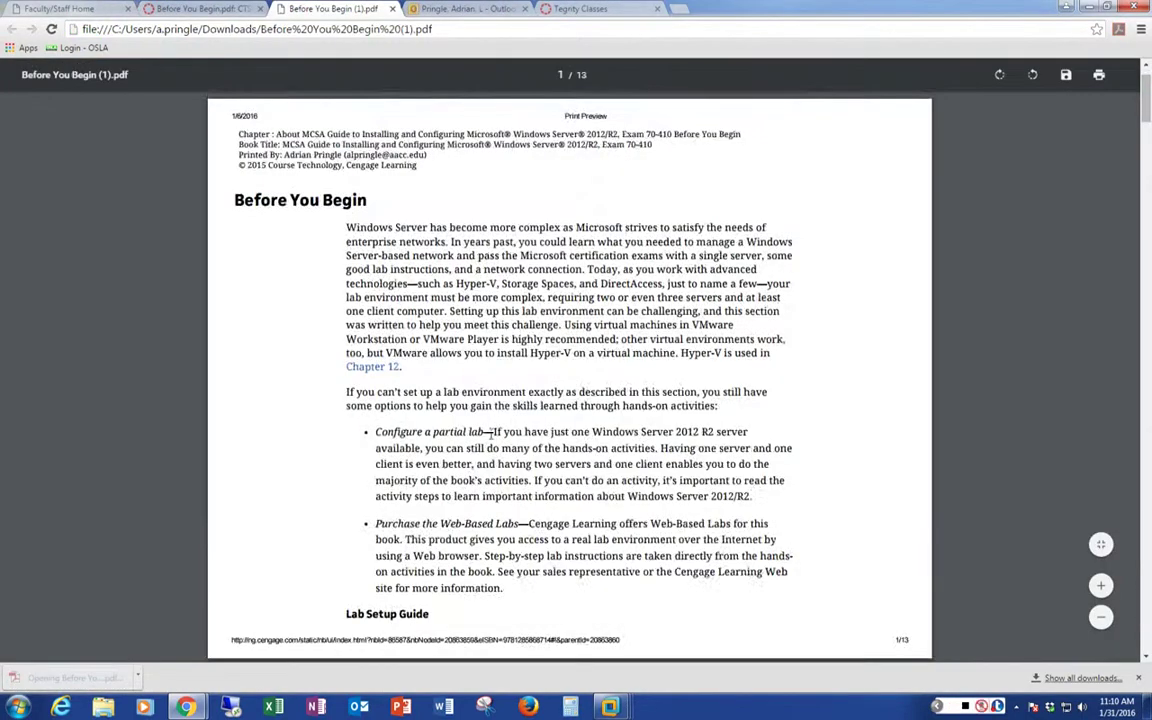
{"action": "scroll", "coordinate": [507, 383], "scroll_direction": "down", "scroll_amount": 7}
{"action": "scroll", "coordinate": [491, 434], "scroll_direction": "up", "scroll_amount": 2}
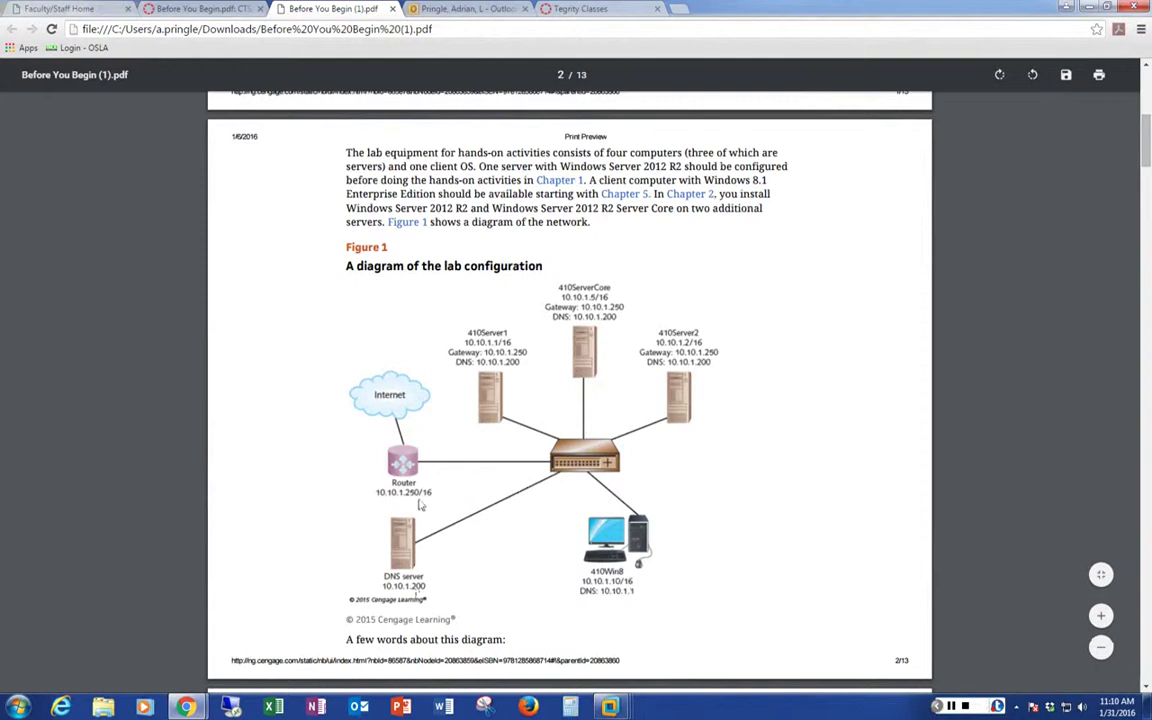
{"action": "scroll", "coordinate": [470, 490], "scroll_direction": "down", "scroll_amount": 2}
{"action": "scroll", "coordinate": [478, 498], "scroll_direction": "down", "scroll_amount": 4}
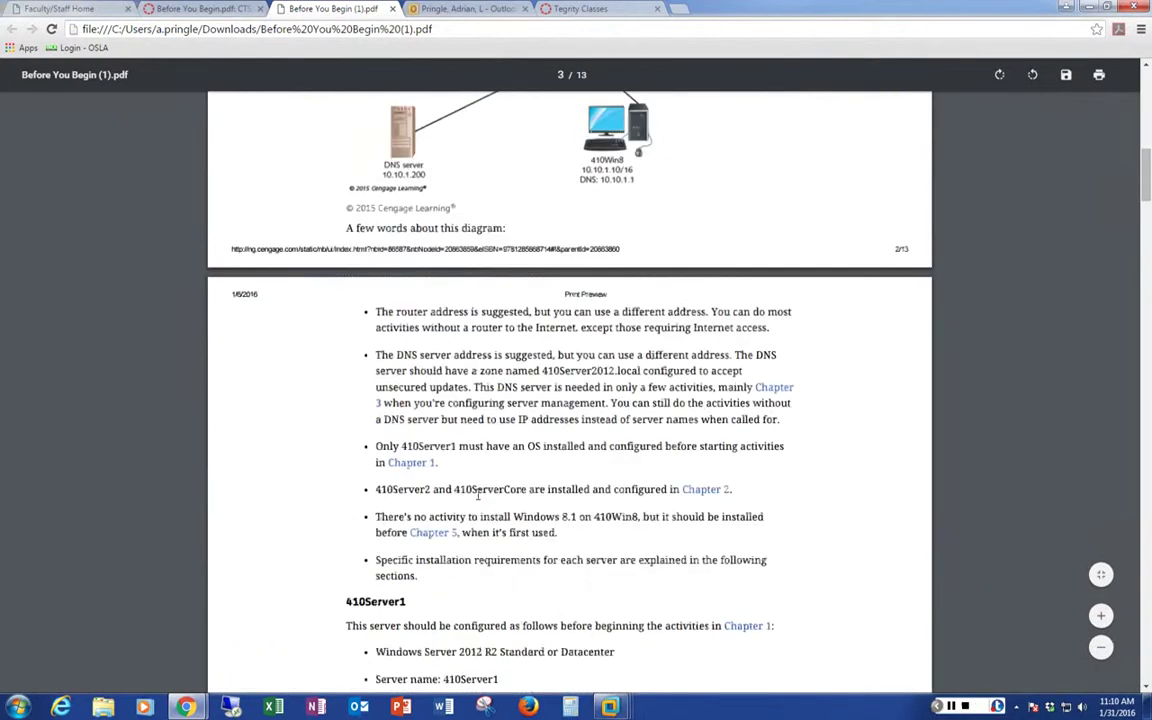
{"action": "scroll", "coordinate": [478, 495], "scroll_direction": "down", "scroll_amount": 4}
{"action": "scroll", "coordinate": [478, 493], "scroll_direction": "down", "scroll_amount": 6}
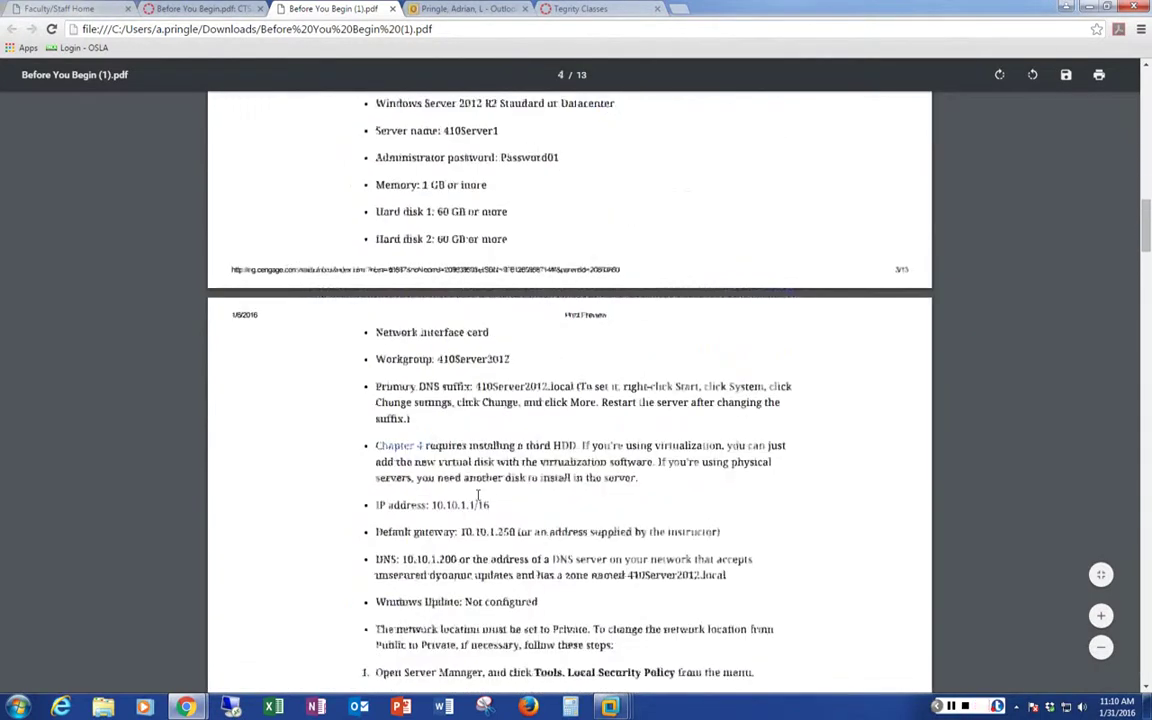
{"action": "scroll", "coordinate": [479, 493], "scroll_direction": "down", "scroll_amount": 1}
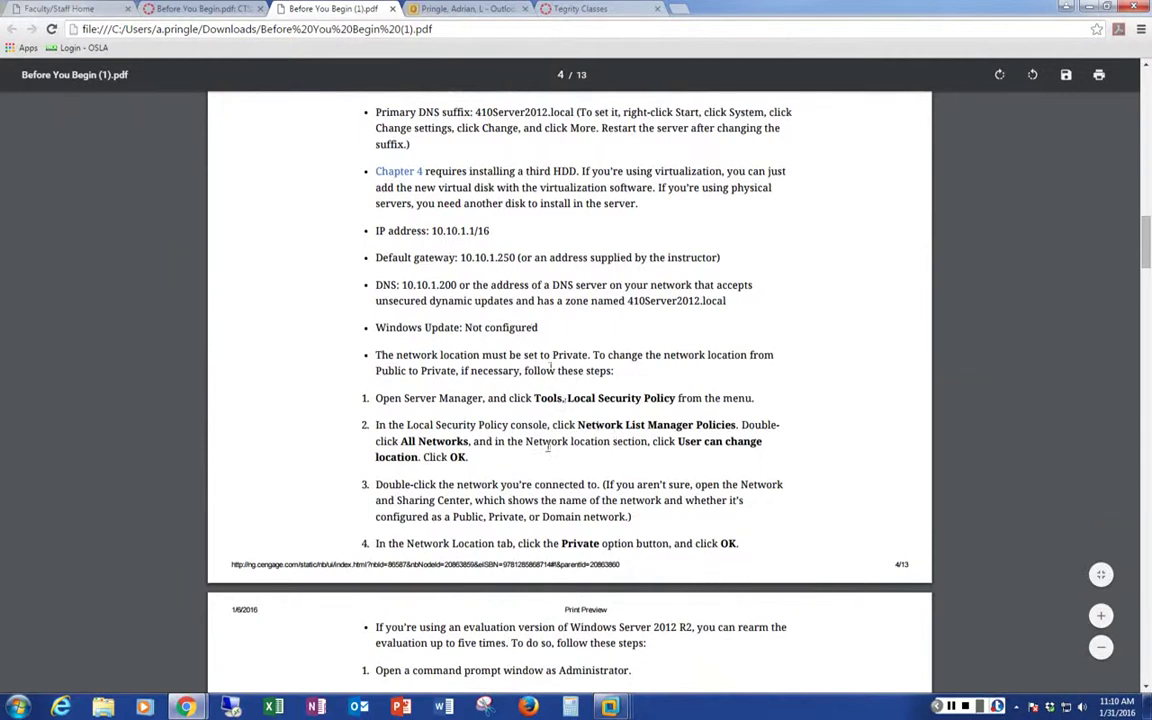
{"action": "scroll", "coordinate": [548, 493], "scroll_direction": "down", "scroll_amount": 3}
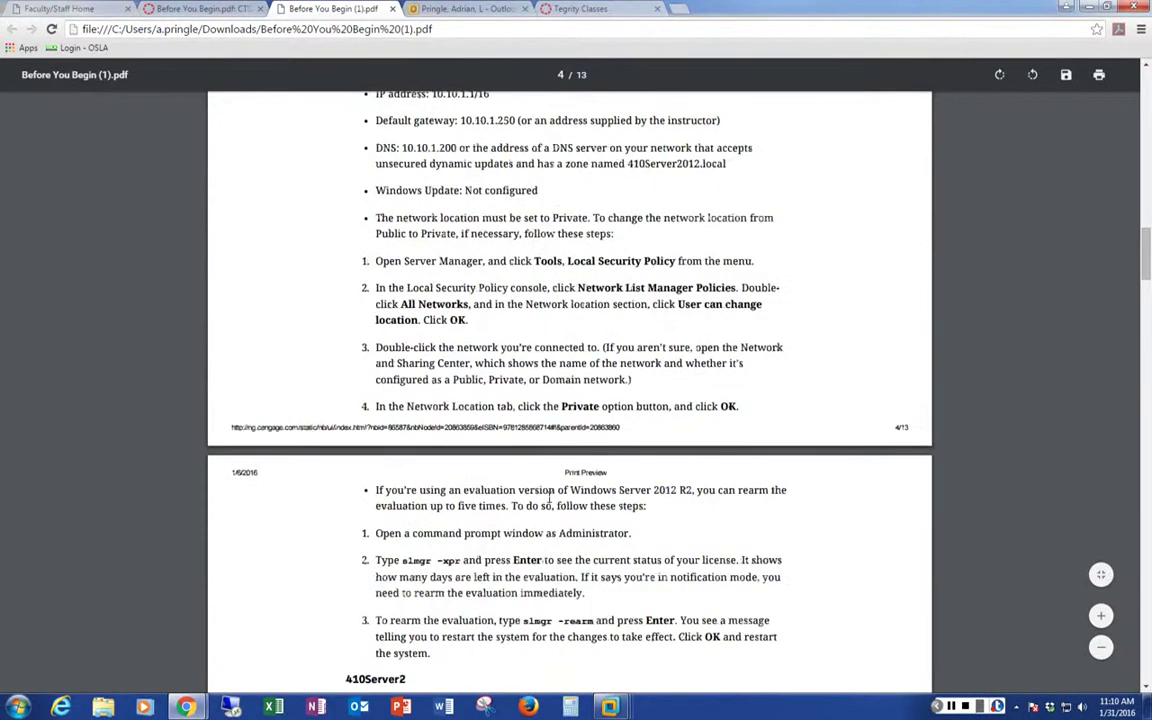
{"action": "scroll", "coordinate": [548, 493], "scroll_direction": "up", "scroll_amount": 5}
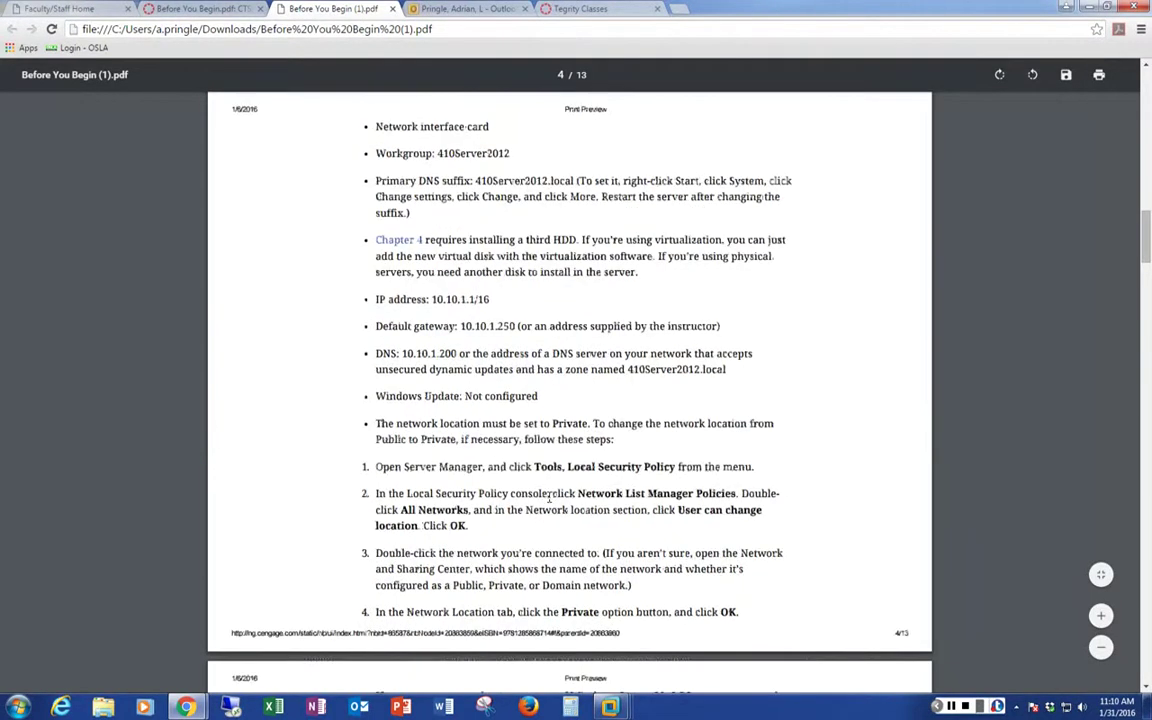
{"action": "scroll", "coordinate": [548, 495], "scroll_direction": "up", "scroll_amount": 2}
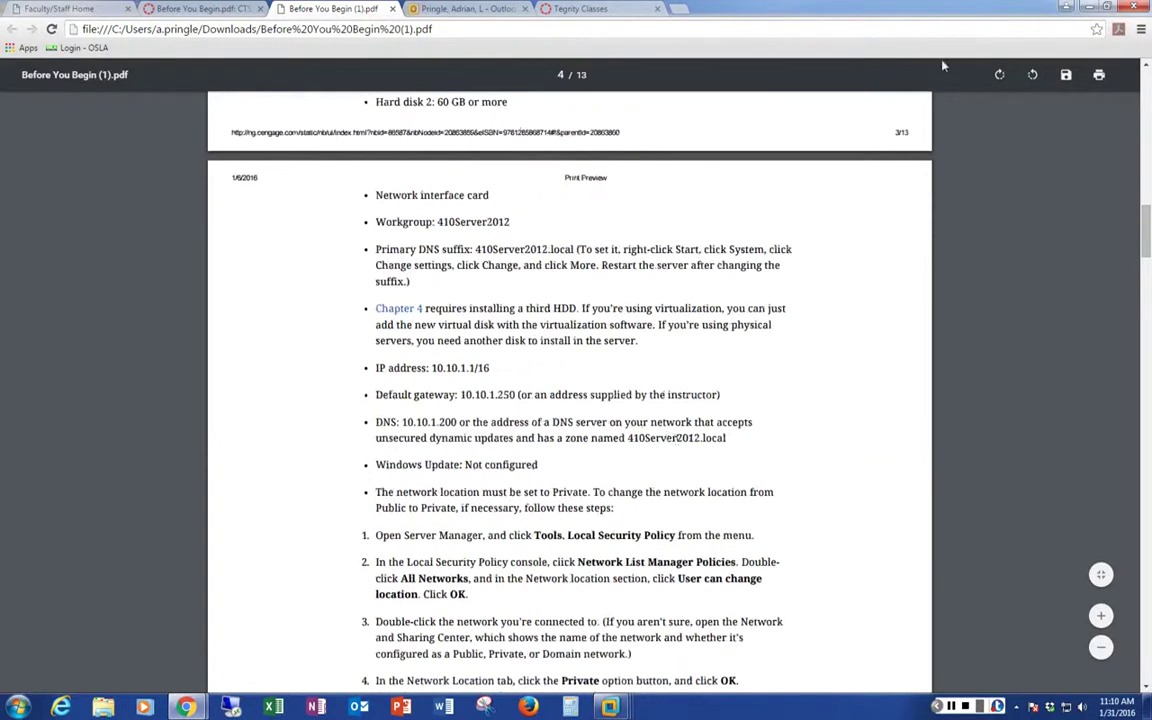
{"action": "left_click", "coordinate": [1089, 7]}
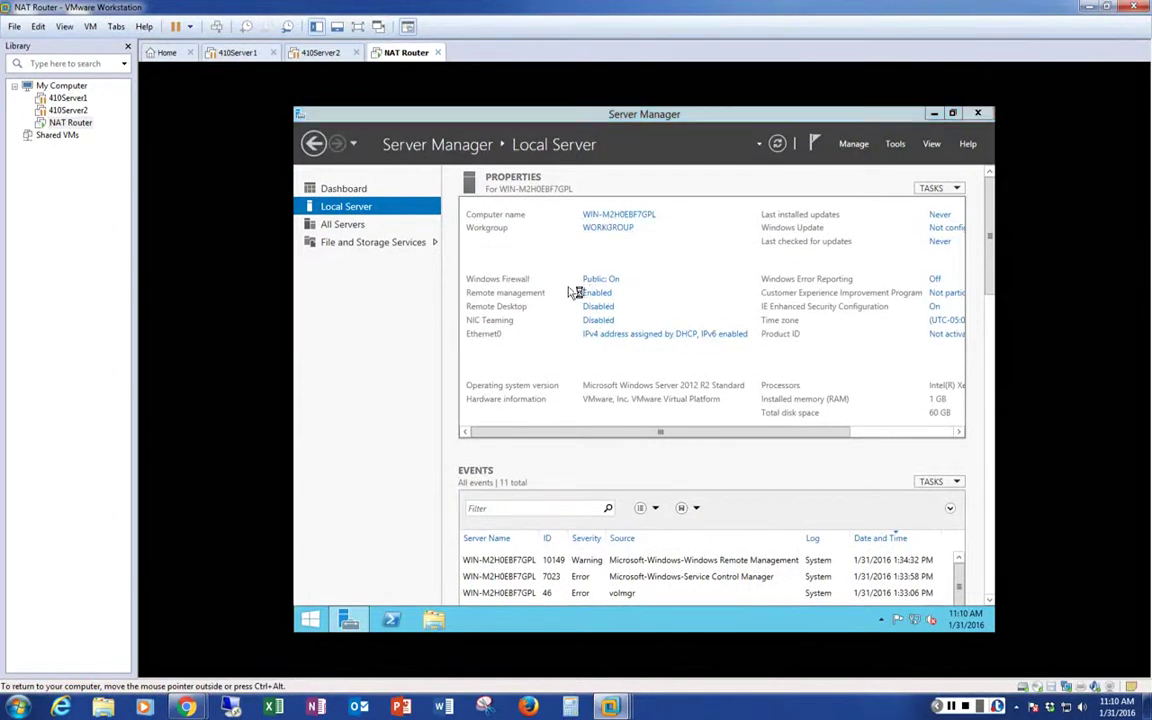
Rename the computer to NATRouter in workgroup 410SERVER2012 and acknowledge the welcome and restart messages
{"action": "left_click", "coordinate": [604, 227]}
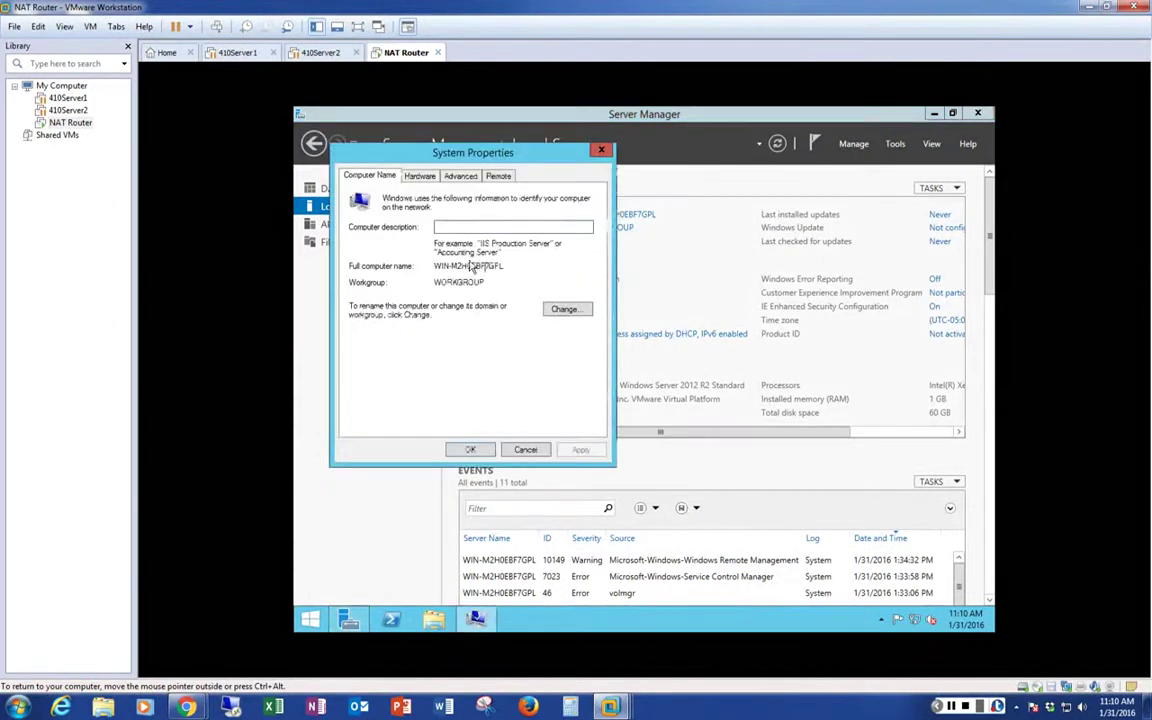
{"action": "left_click", "coordinate": [560, 310]}
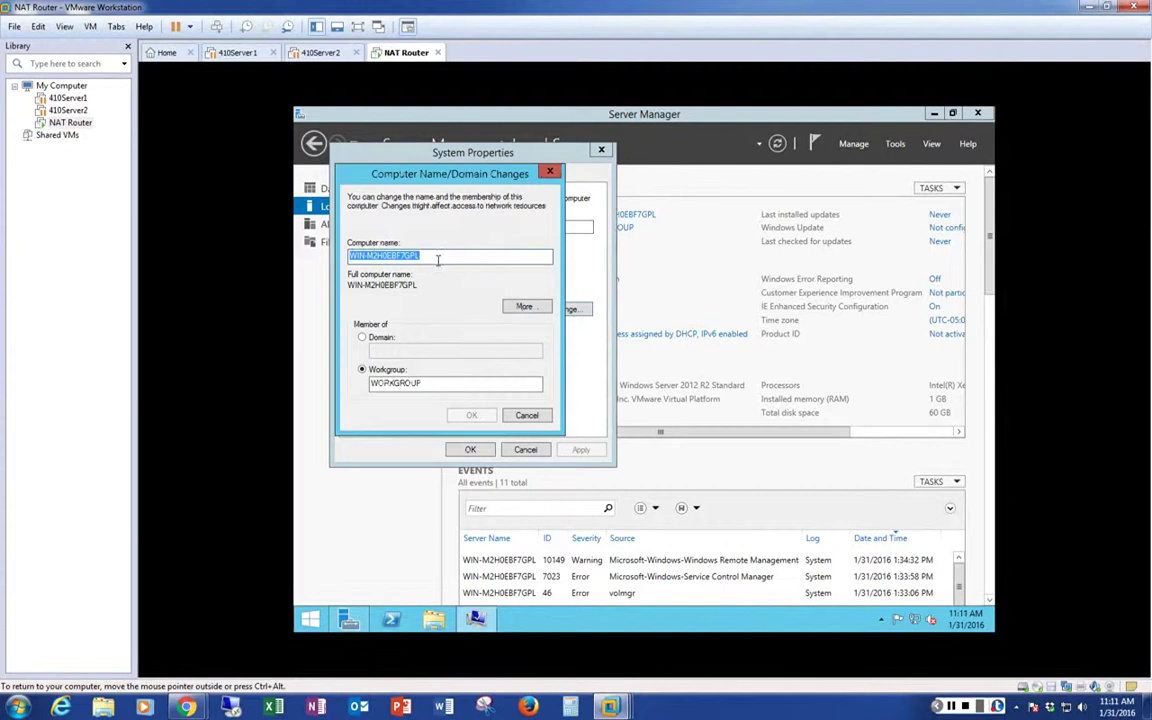
{"action": "type", "text": "NAT"}
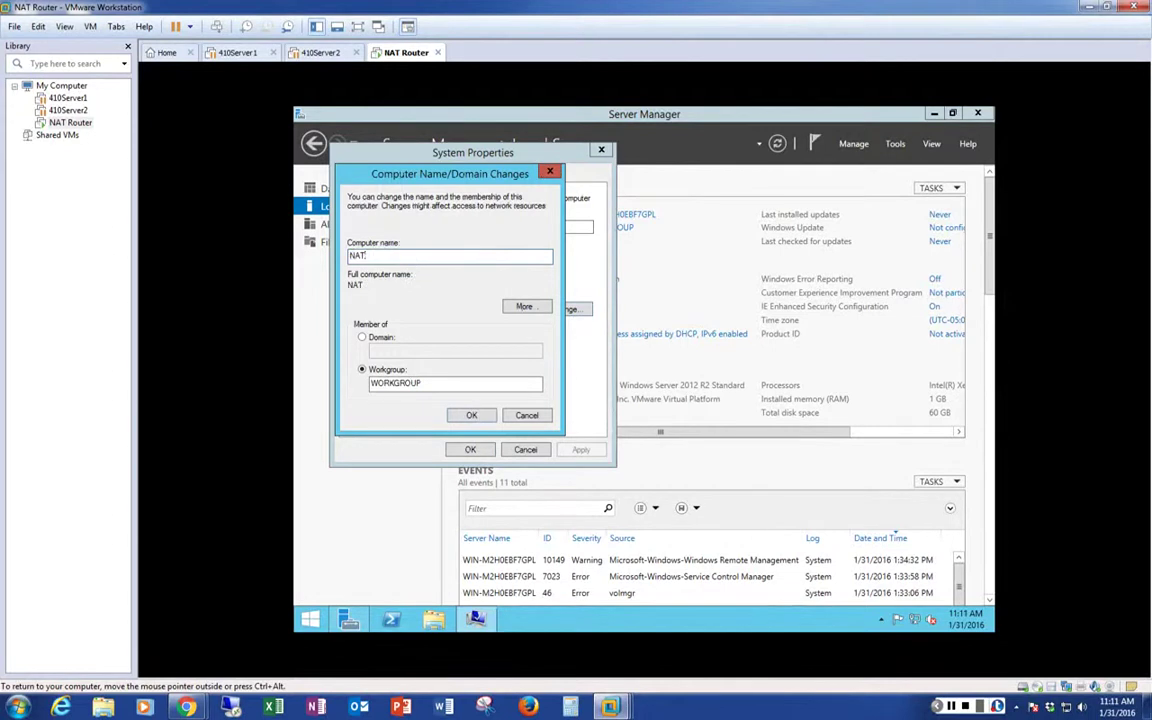
{"action": "type", "text": "Router"}
{"action": "key", "text": "Tab"}
{"action": "key", "text": "Tab"}
{"action": "key", "text": "Tab"}
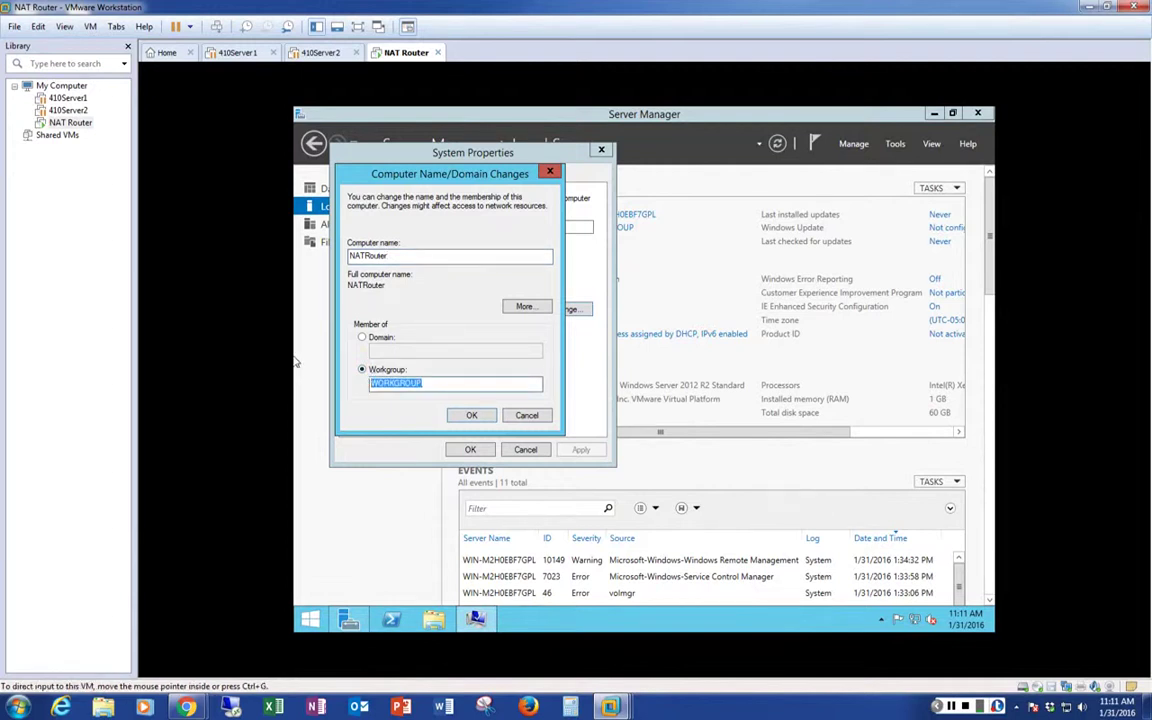
{"action": "left_click", "coordinate": [436, 383]}
{"action": "double_click", "coordinate": [436, 383]}
{"action": "type", "text": "DAFS"}
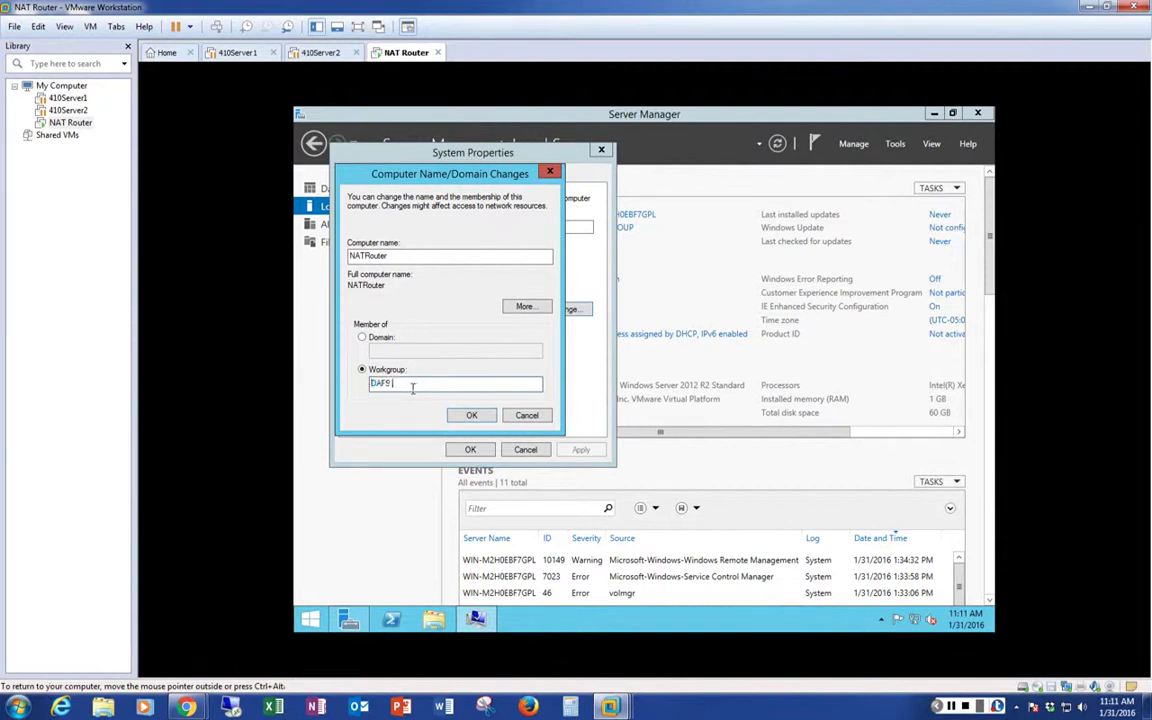
{"action": "left_click_drag", "start_coordinate": [396, 384], "coordinate": [301, 395]}
{"action": "type", "text": "410SERVER2012"}
{"action": "left_click", "coordinate": [471, 417]}
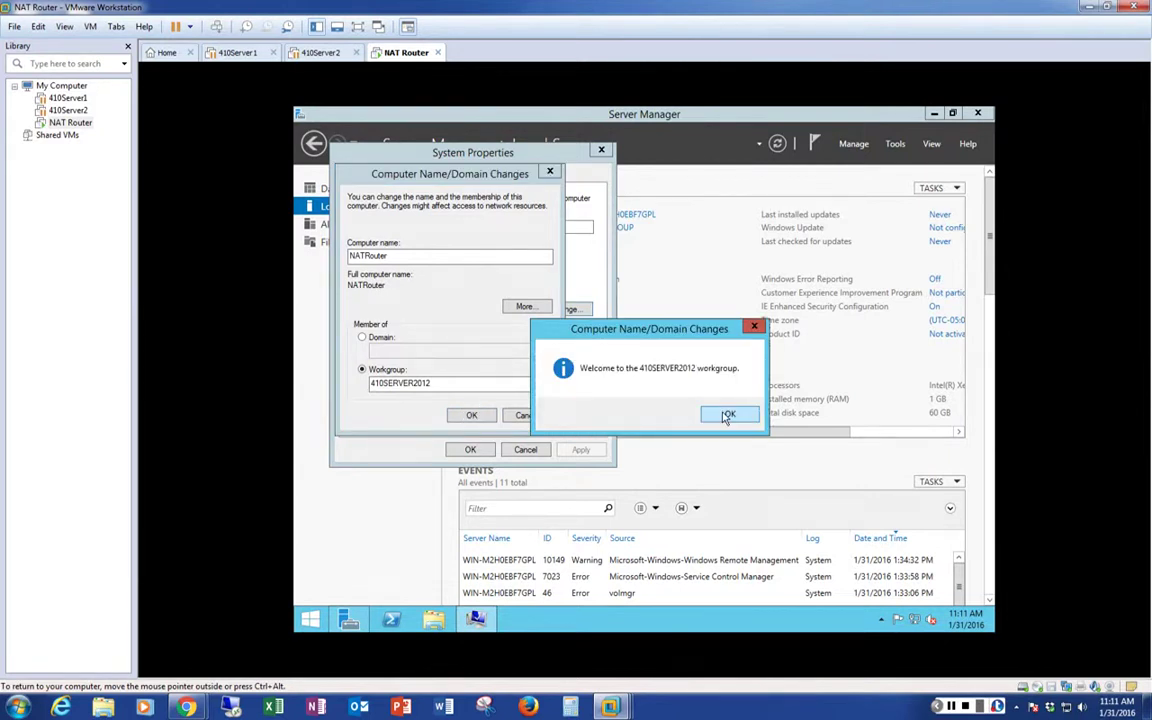
{"action": "left_click", "coordinate": [727, 415]}
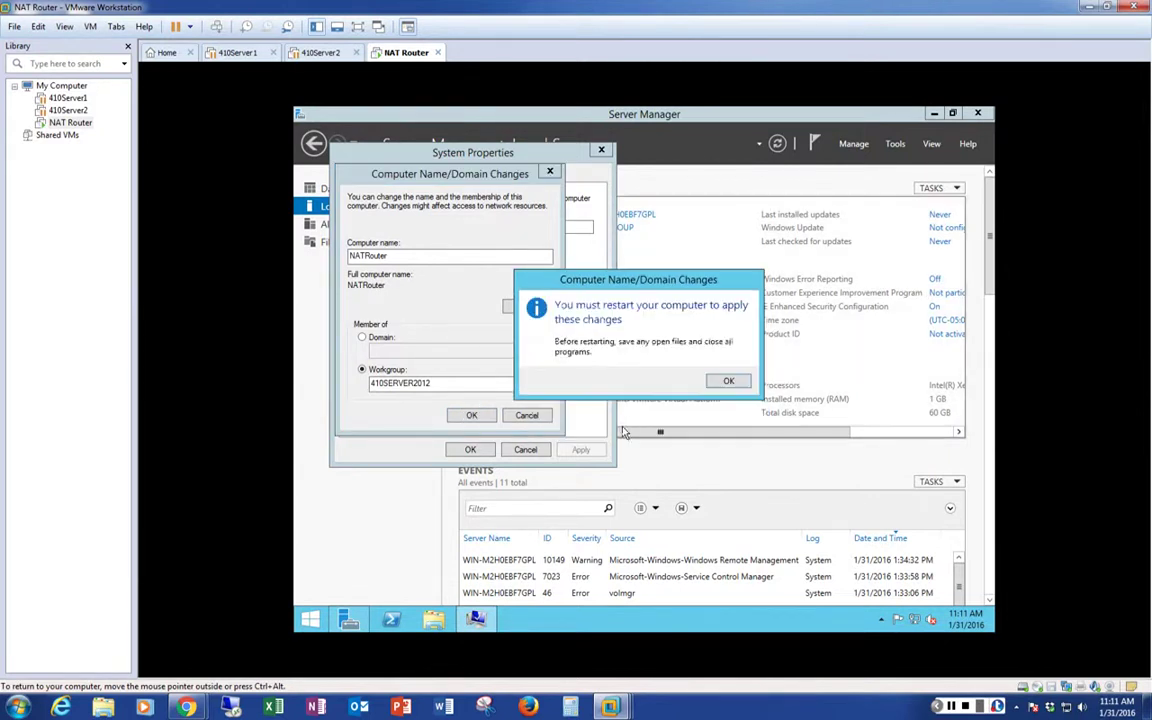
{"action": "left_click", "coordinate": [728, 383]}
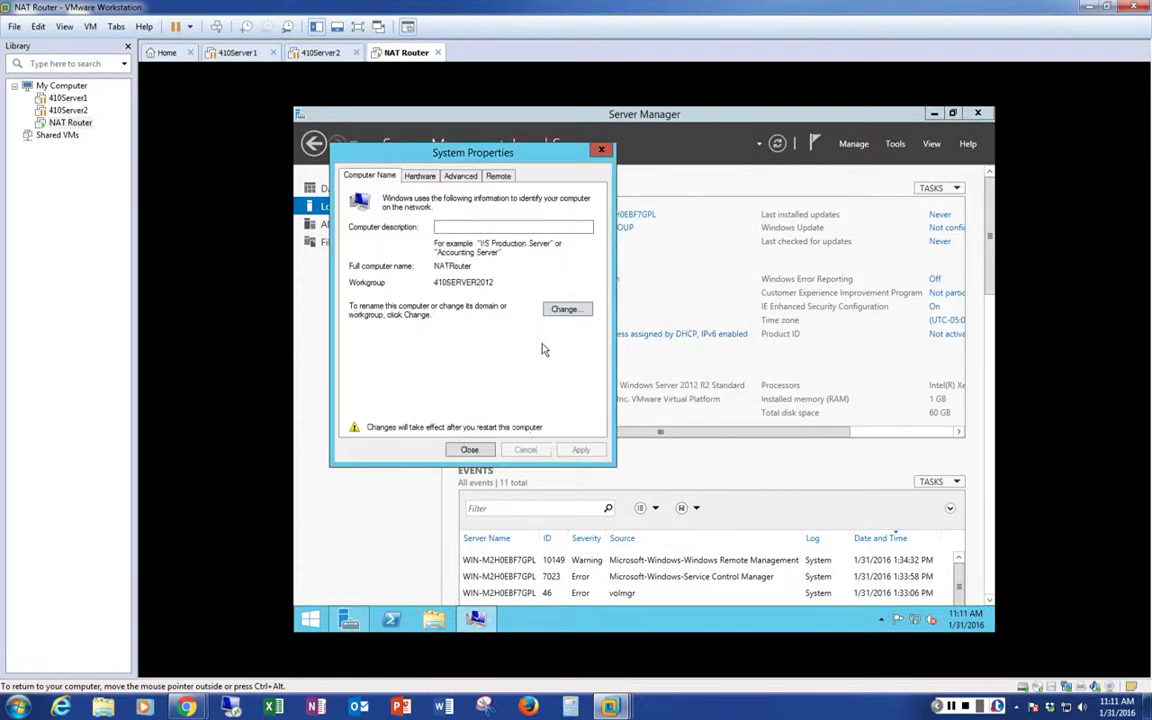
Set the primary DNS suffix to 410SERVER2012.LOCAL, close System Properties, and choose Restart Later
{"action": "left_click", "coordinate": [566, 311]}
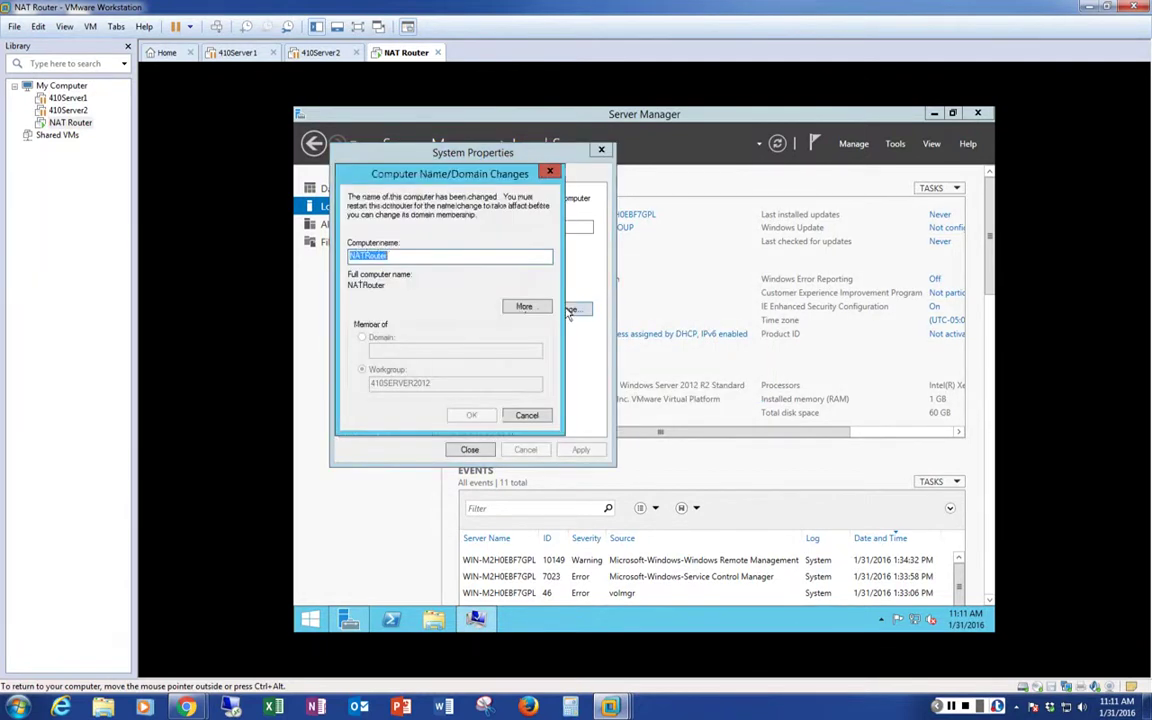
{"action": "left_click", "coordinate": [521, 308]}
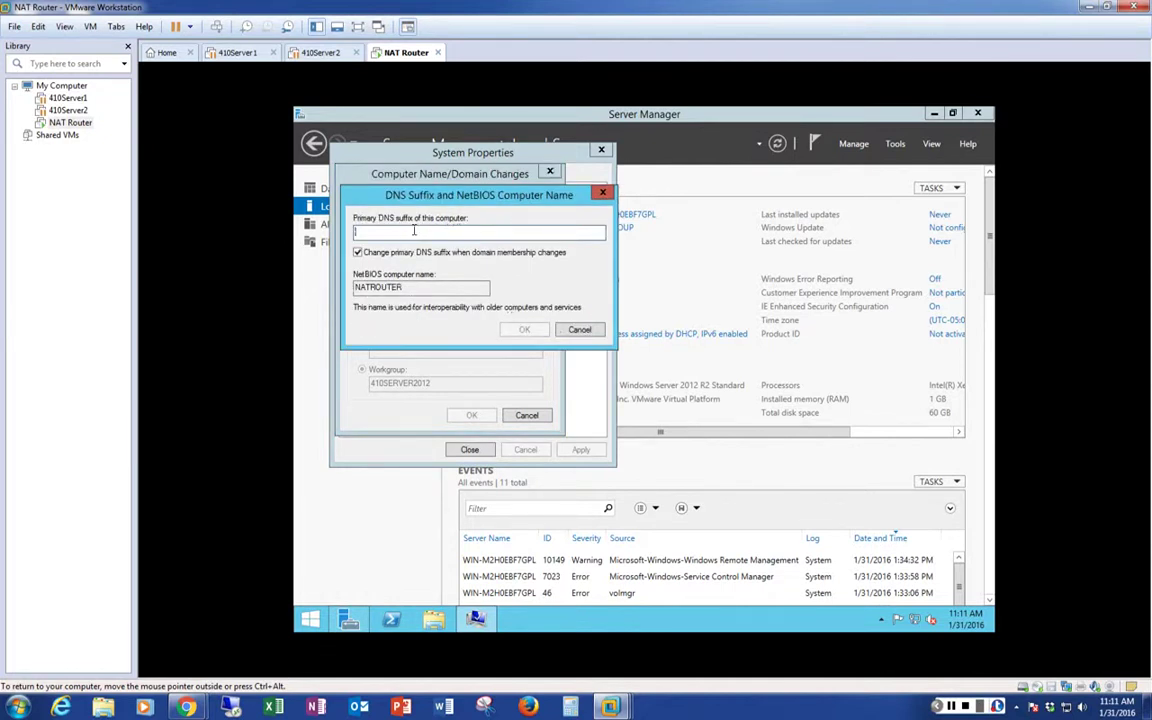
{"action": "type", "text": "410"}
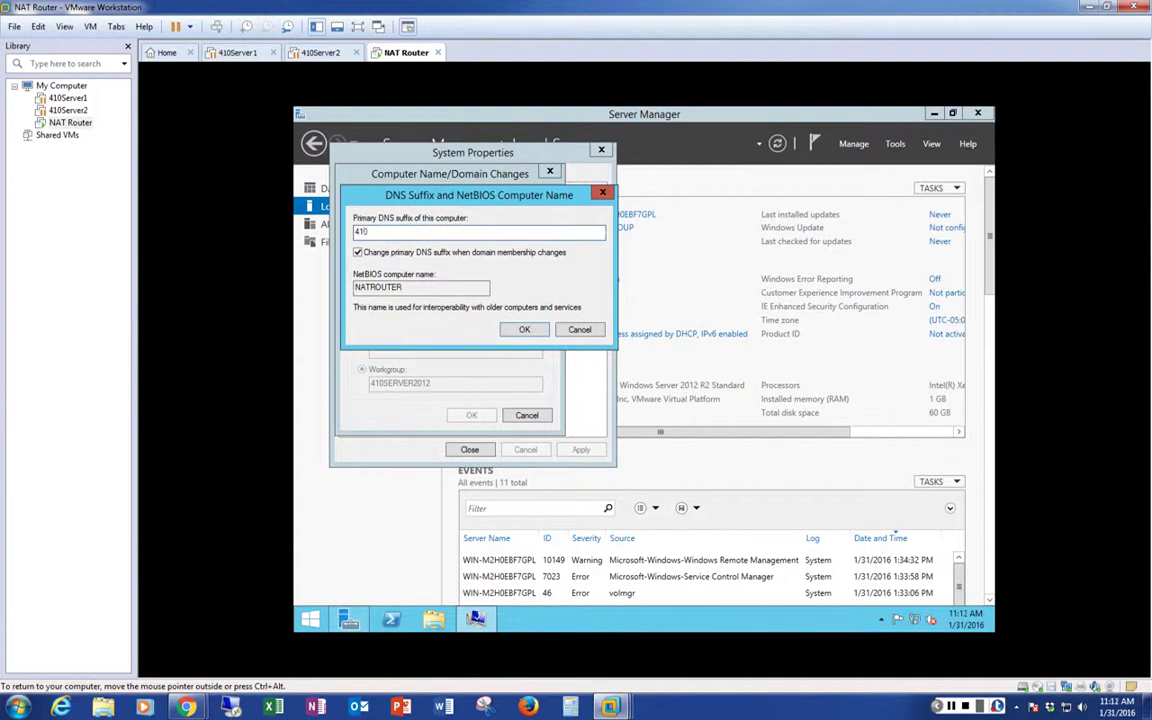
{"action": "type", "text": "SERVER2012.LOCAL"}
{"action": "left_click", "coordinate": [524, 331]}
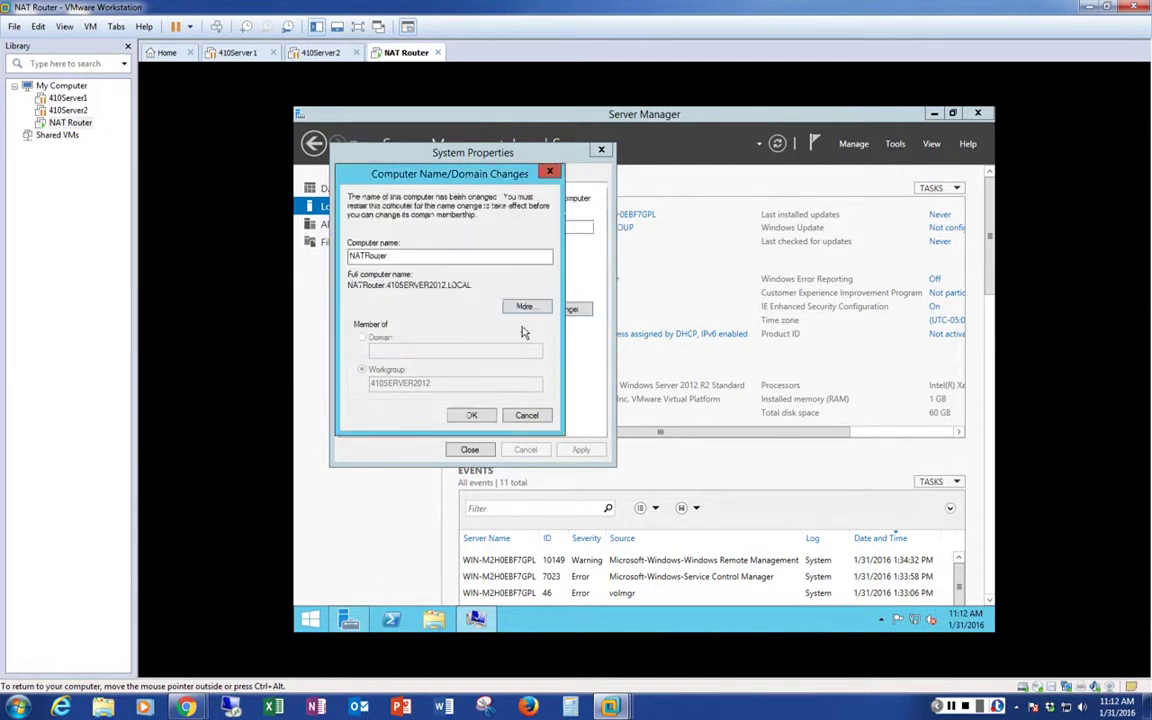
{"action": "left_click", "coordinate": [468, 415]}
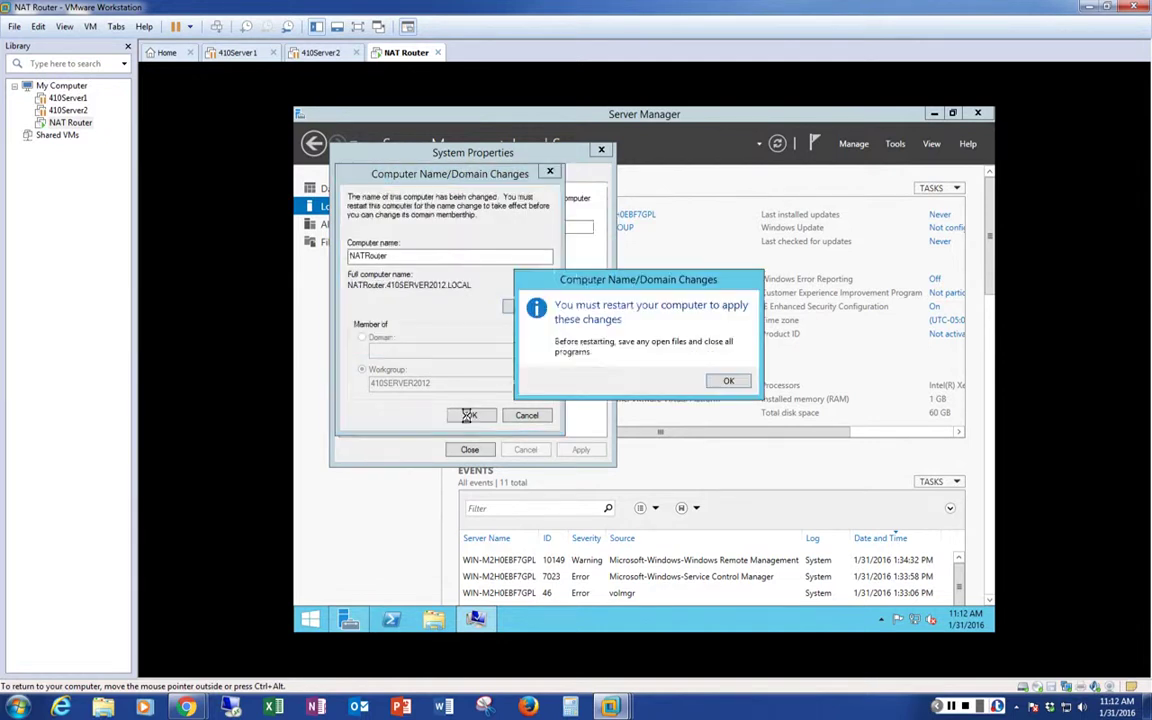
{"action": "left_click", "coordinate": [730, 382]}
{"action": "left_click", "coordinate": [489, 451]}
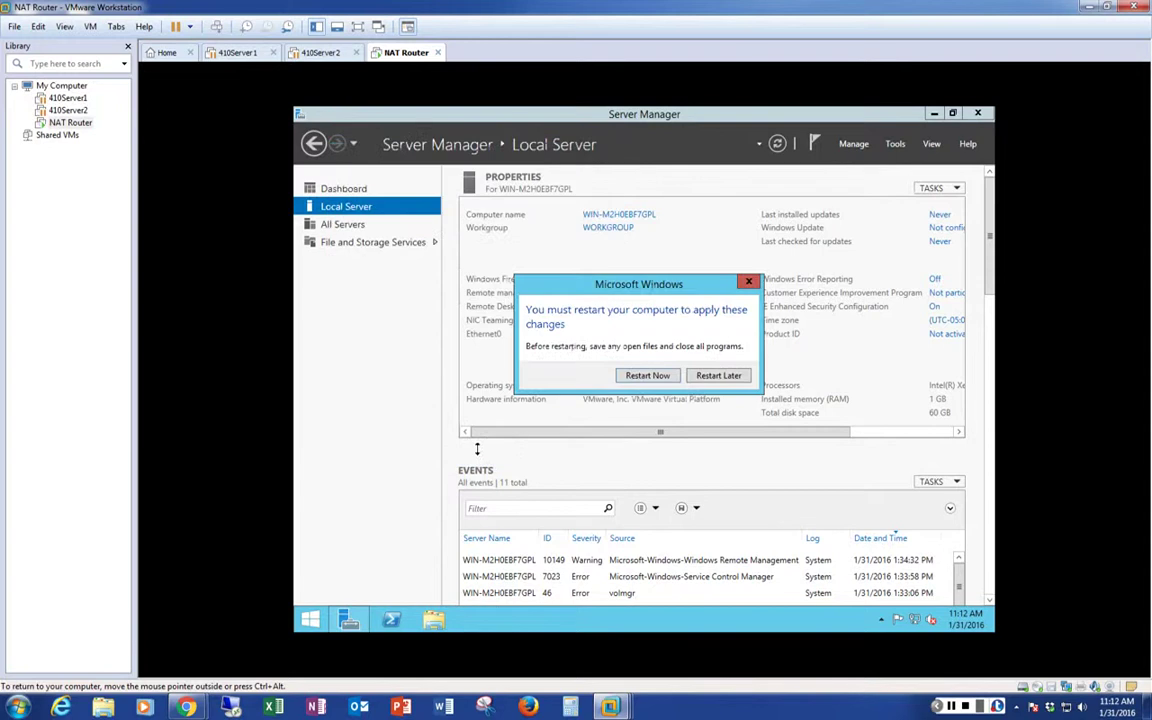
{"action": "left_click", "coordinate": [719, 376]}
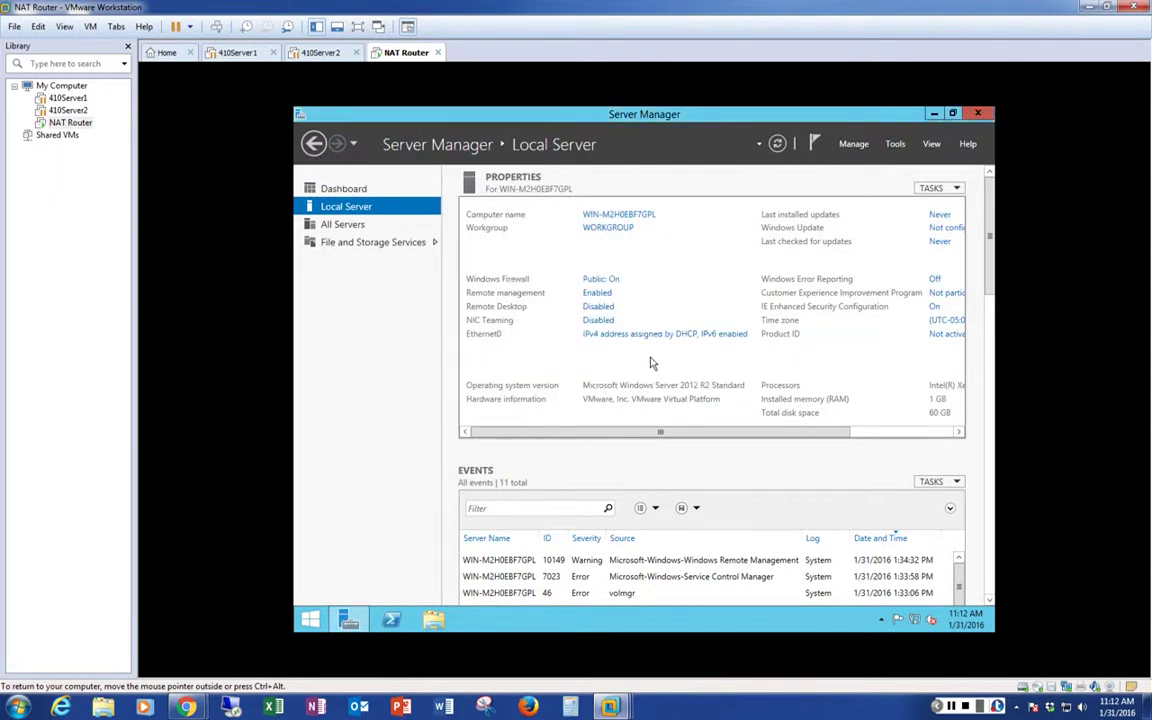
Confirm Network Connections lists only Ethernet0, then open the Local Server TASKS menu
{"action": "left_click", "coordinate": [598, 336]}
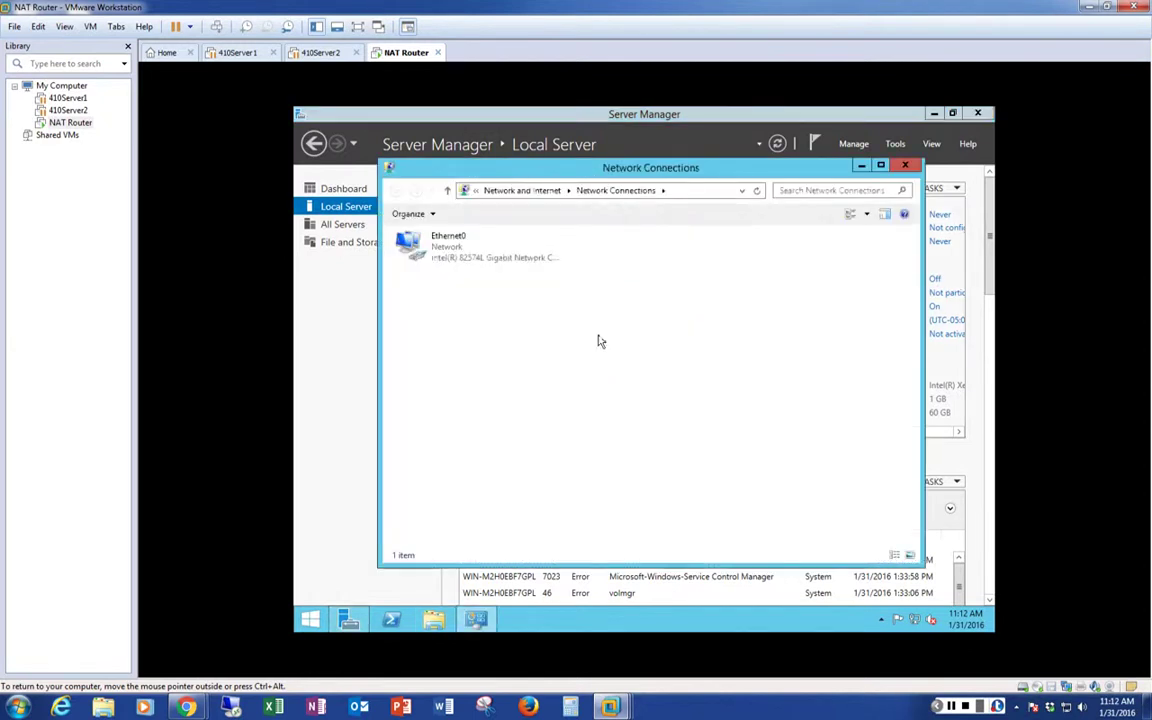
{"action": "left_click", "coordinate": [906, 166]}
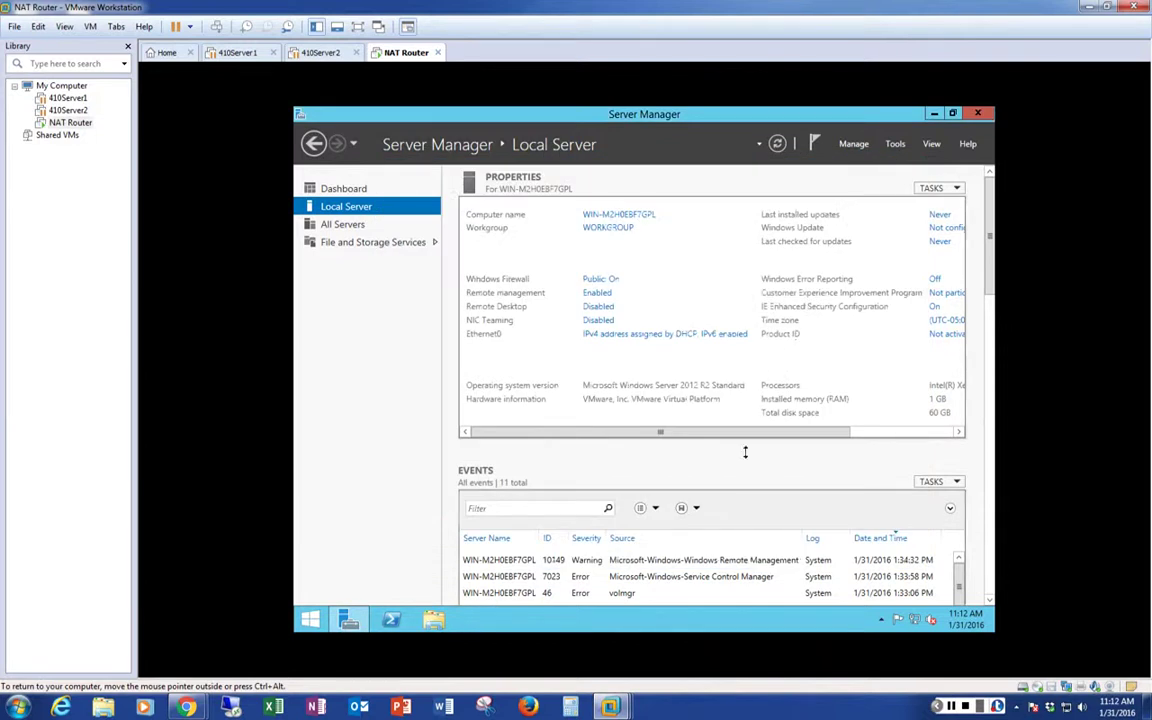
{"action": "left_click", "coordinate": [956, 190]}
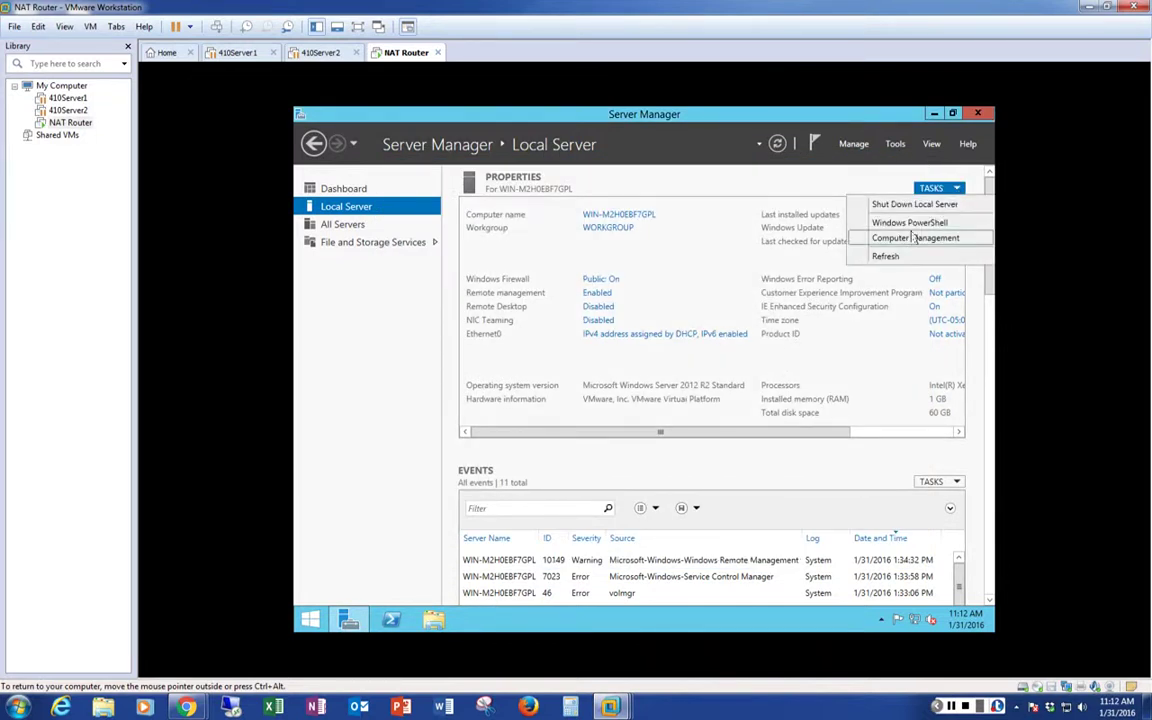
Restart the local server via Shut Down Local Server with Restart selected, then capture input in the VM
{"action": "left_click", "coordinate": [913, 206]}
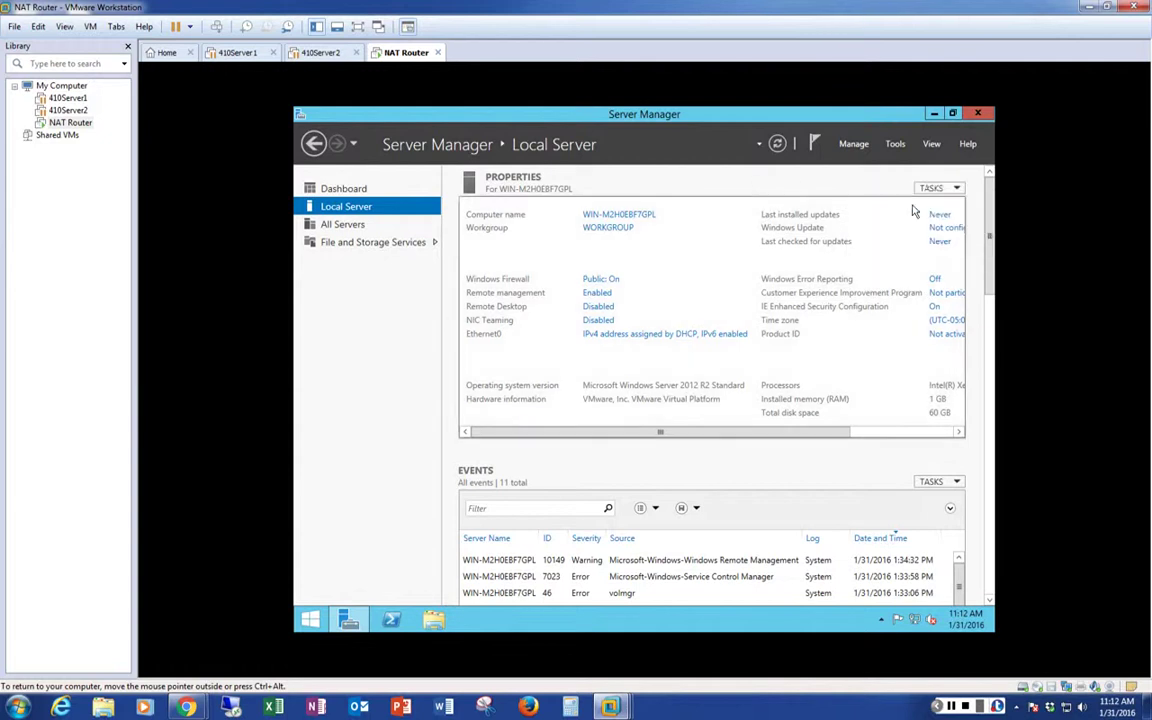
{"action": "left_click", "coordinate": [759, 246]}
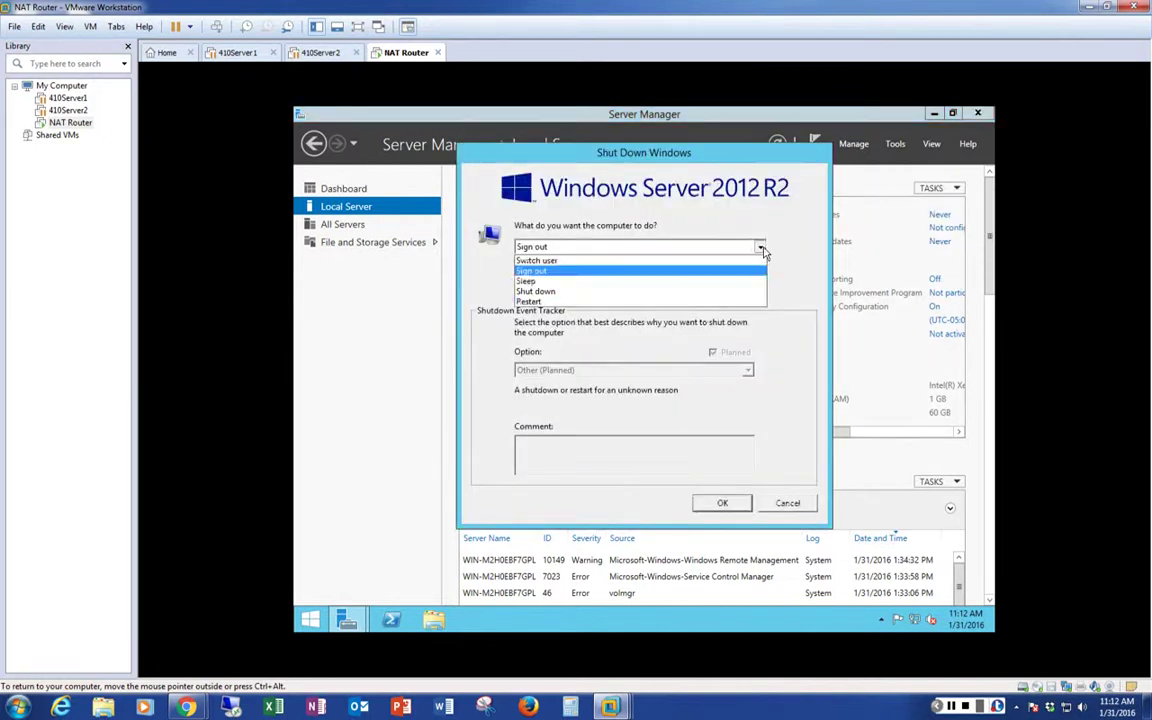
{"action": "left_click", "coordinate": [597, 305]}
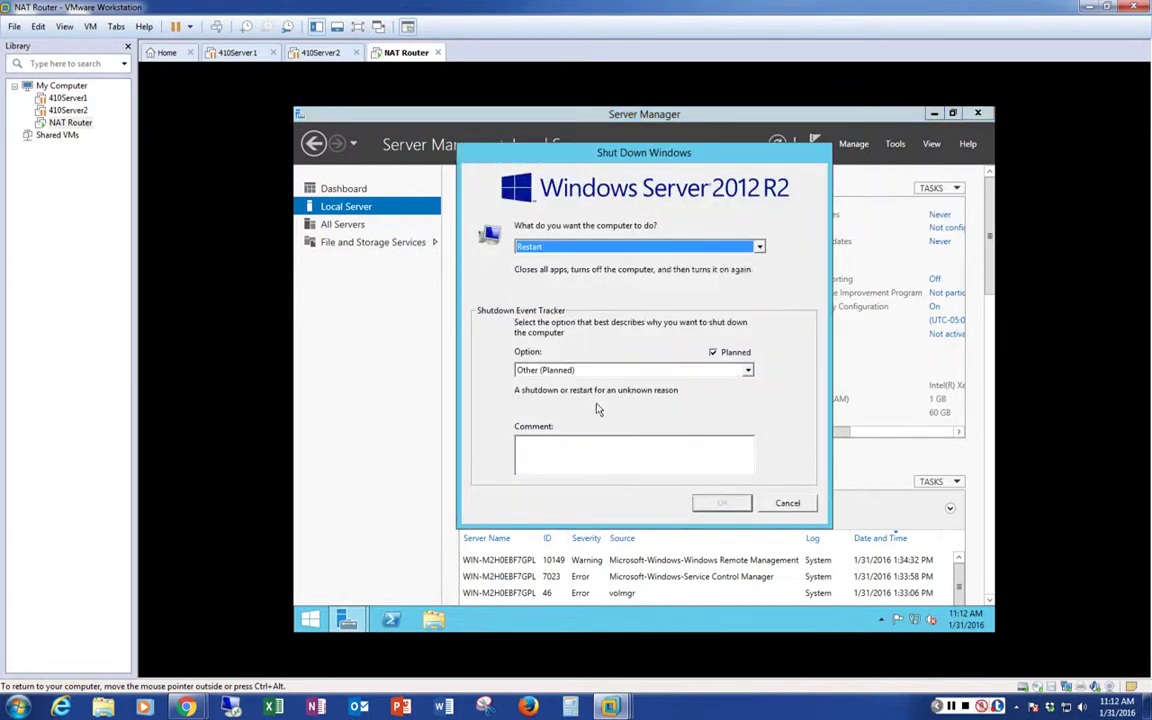
{"action": "left_click", "coordinate": [599, 451]}
{"action": "left_click", "coordinate": [718, 503]}
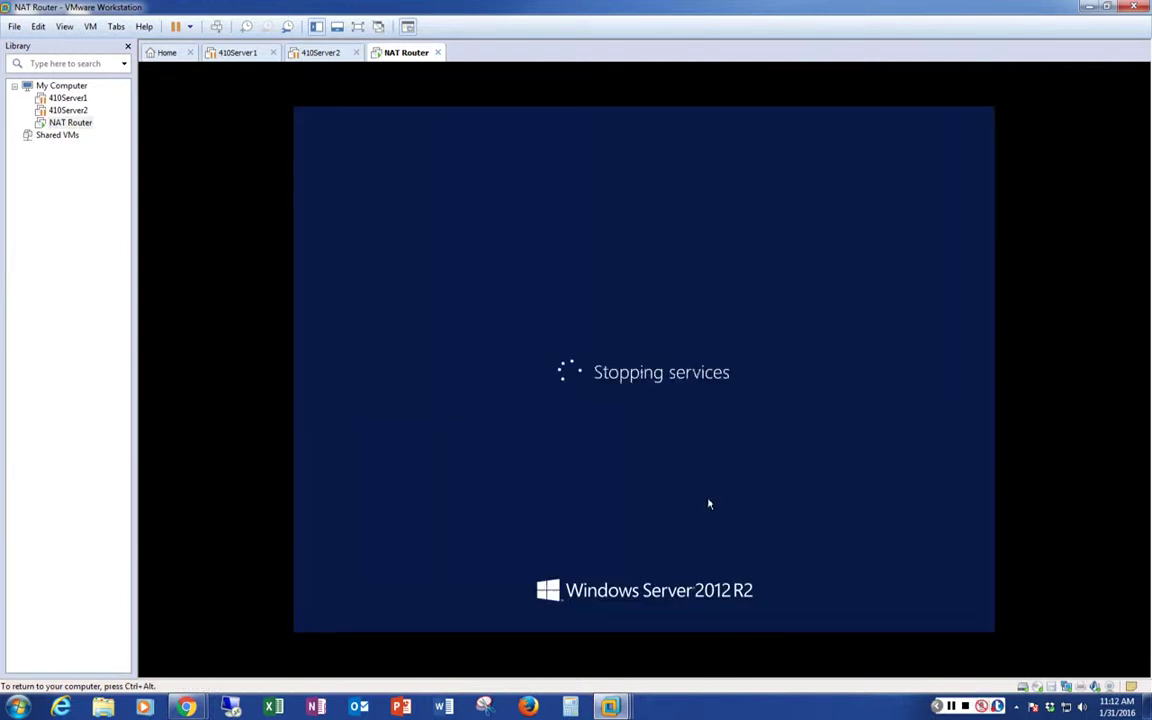
{"action": "key", "text": "ctrl+alt"}
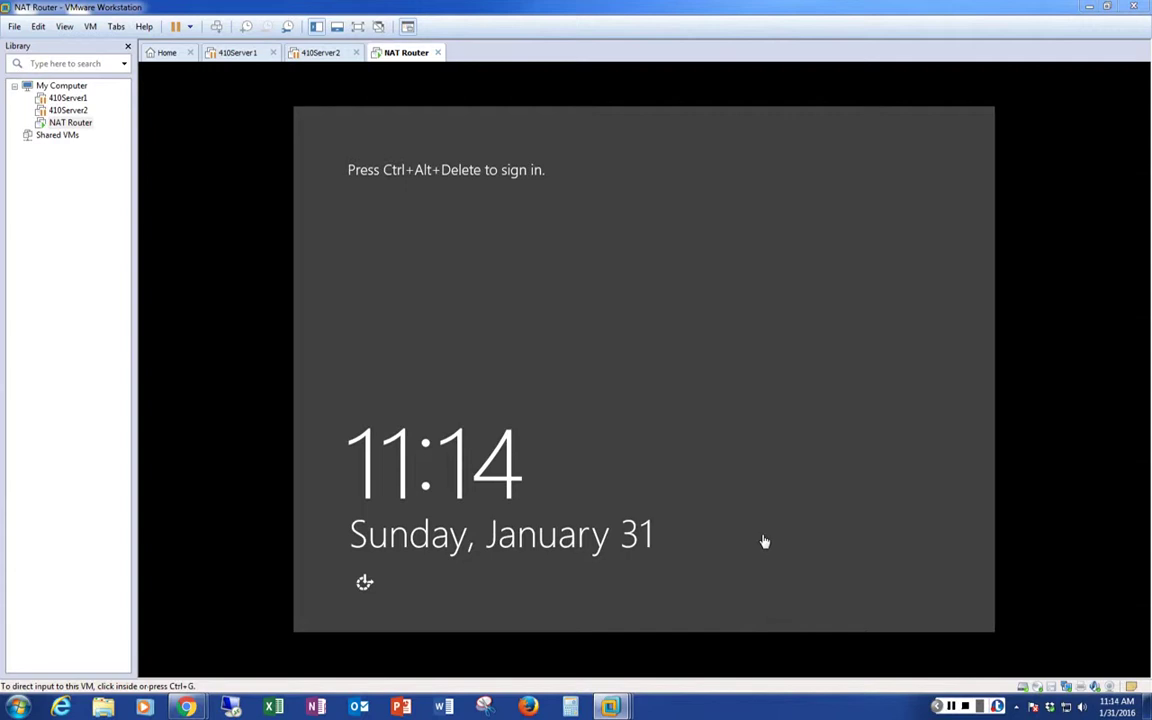
{"action": "left_click", "coordinate": [764, 541]}
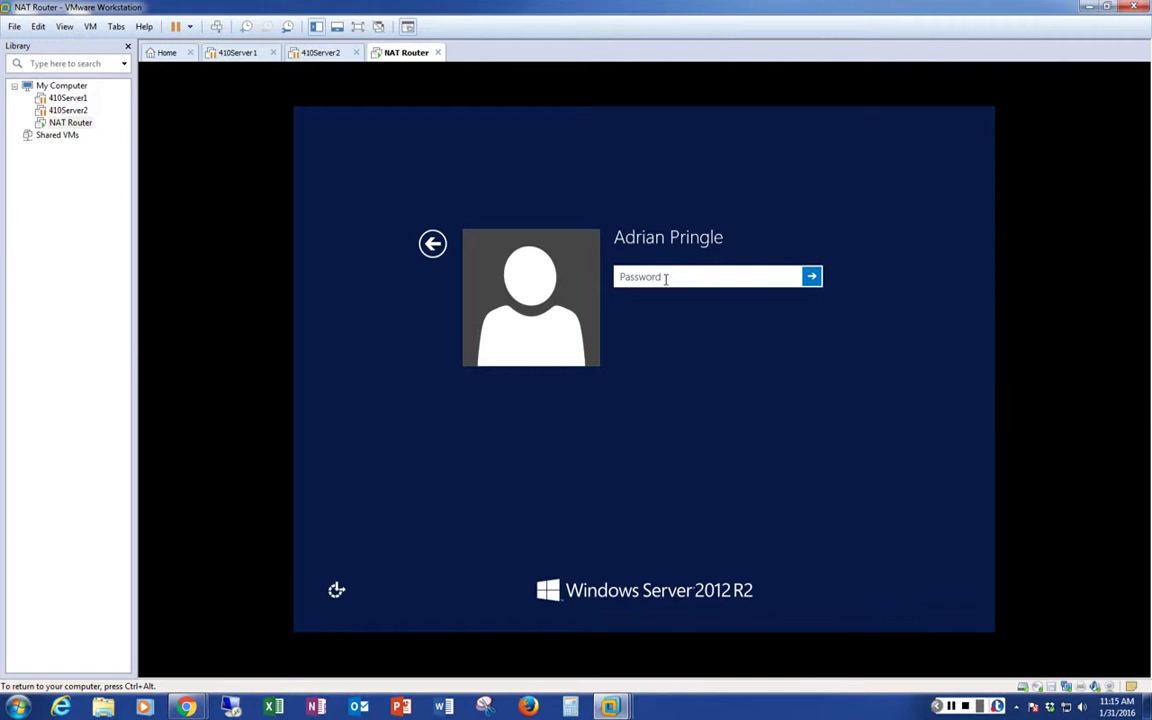
Sign in with the account password and reopen Server Manager on its Dashboard
{"action": "type", "text": "•••••••"}
{"action": "key", "text": "Return"}
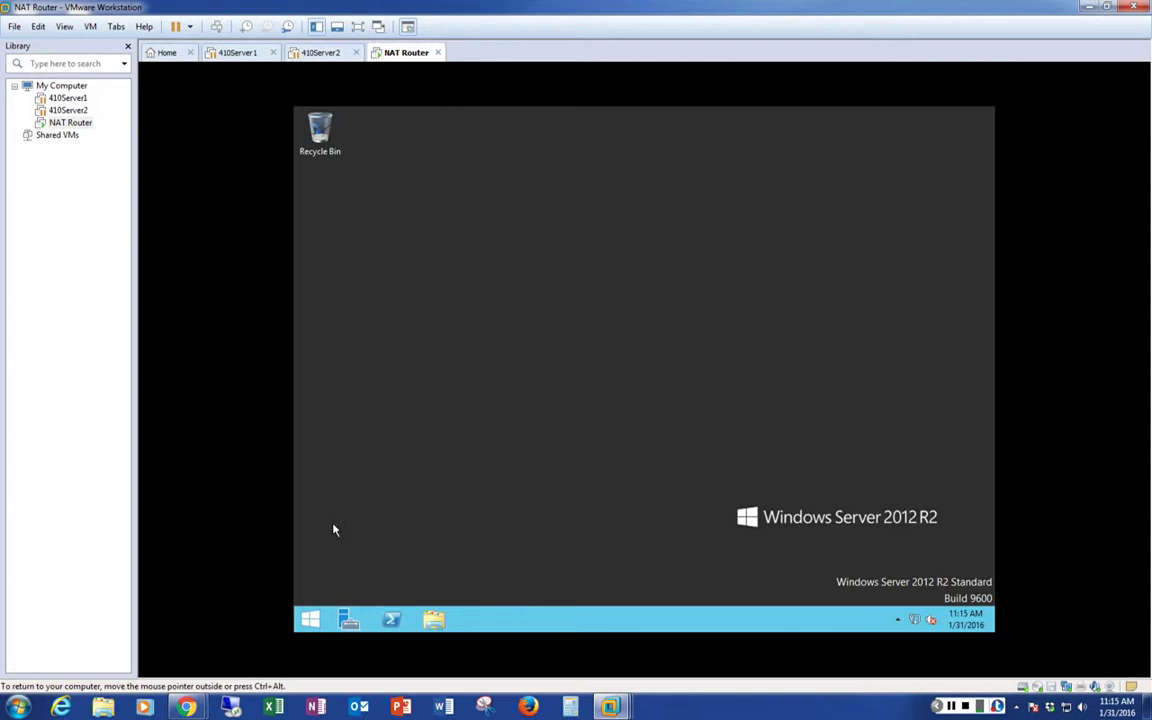
{"action": "left_click", "coordinate": [350, 621]}
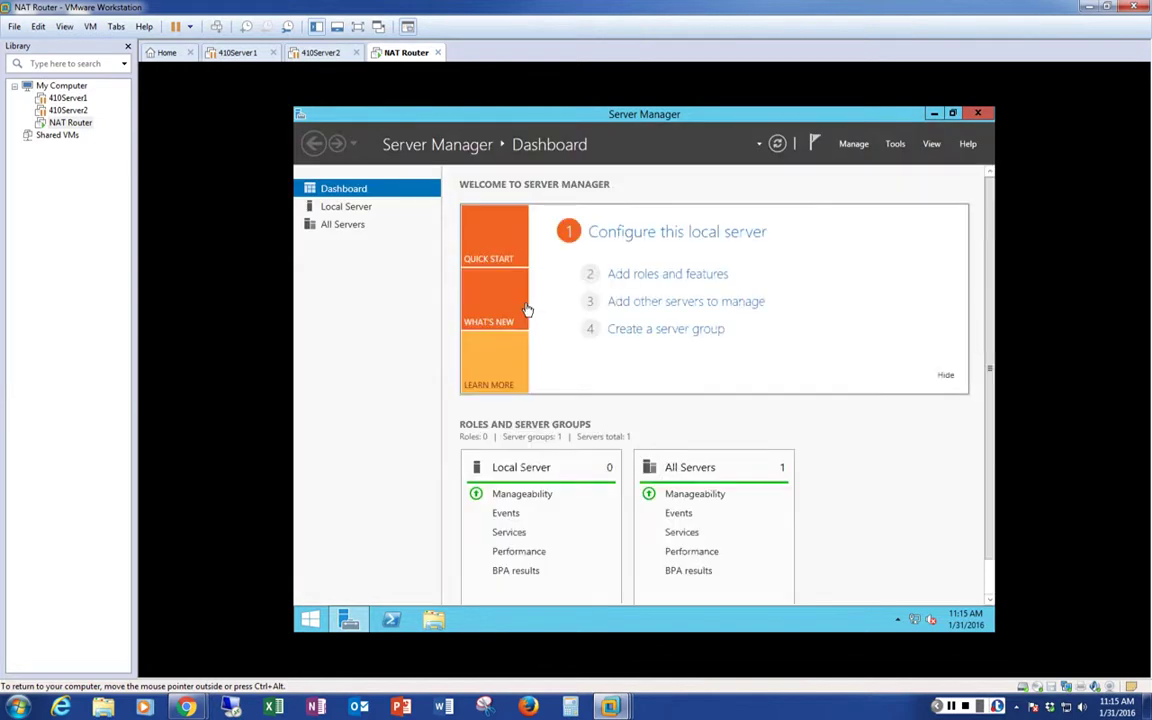
Launch Add roles and features from the dashboard, dismissing the inventory collection notice
{"action": "left_click", "coordinate": [656, 283]}
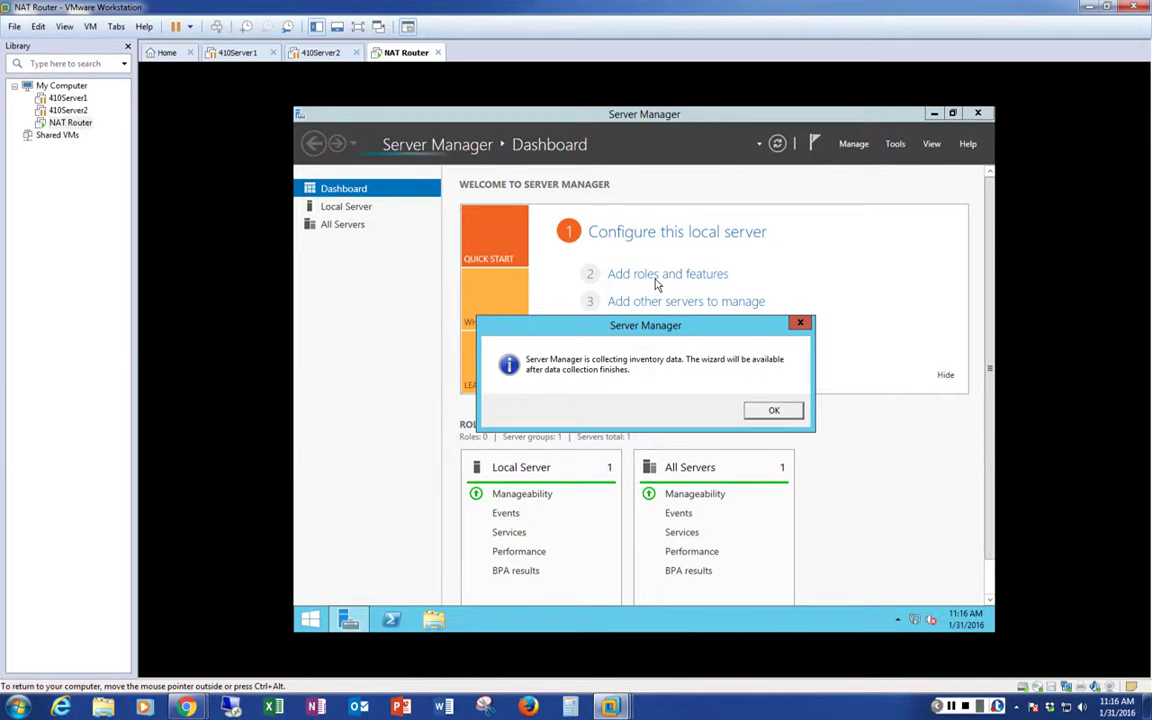
{"action": "left_click", "coordinate": [755, 410]}
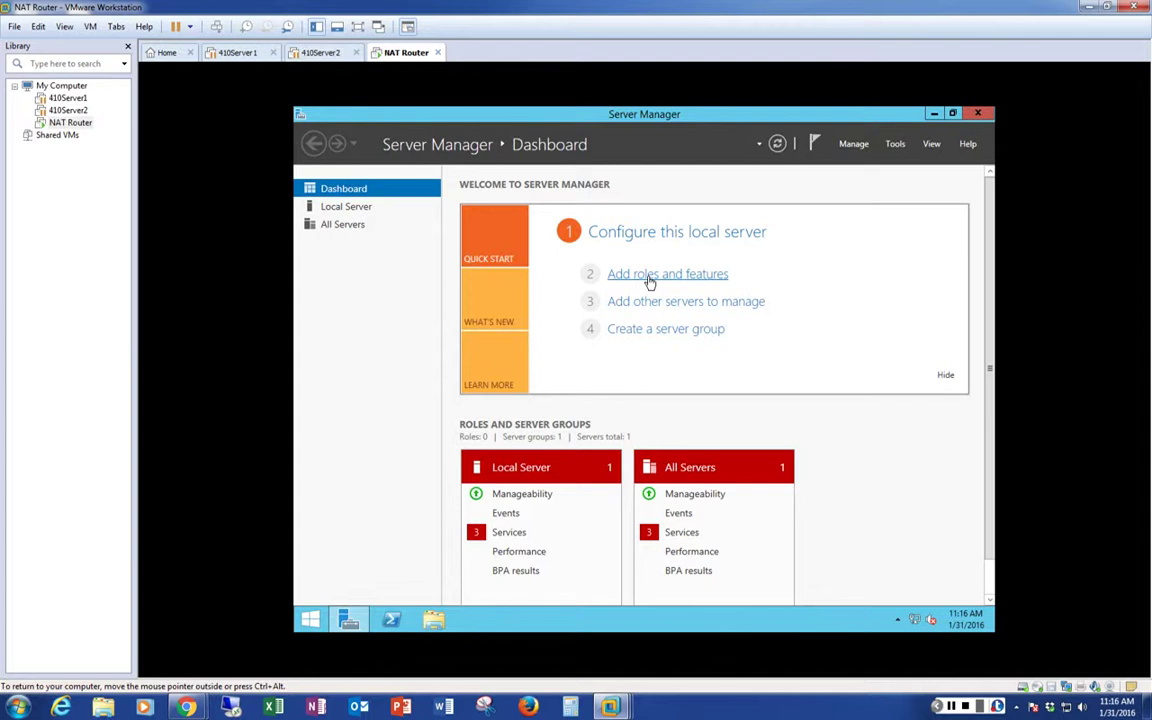
{"action": "mouse_move", "coordinate": [190, 710]}
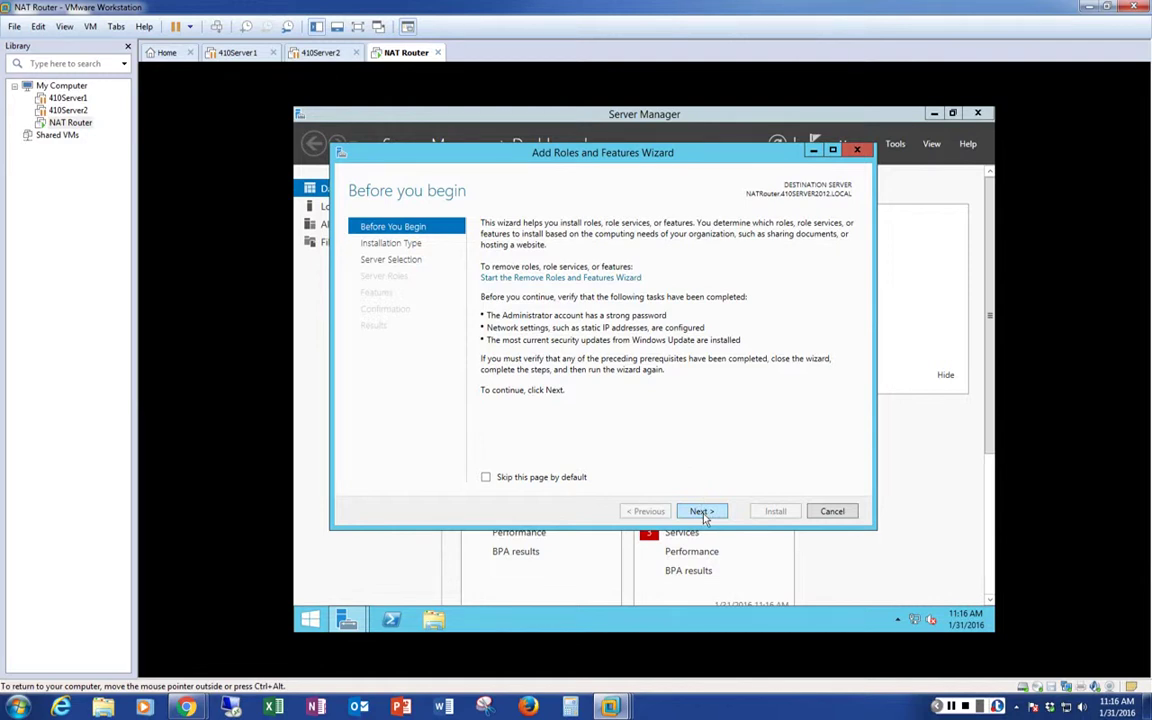
Accept role-based installation with NATRouter.410SERVER2012.LOCAL as the destination server
{"action": "left_click", "coordinate": [702, 512]}
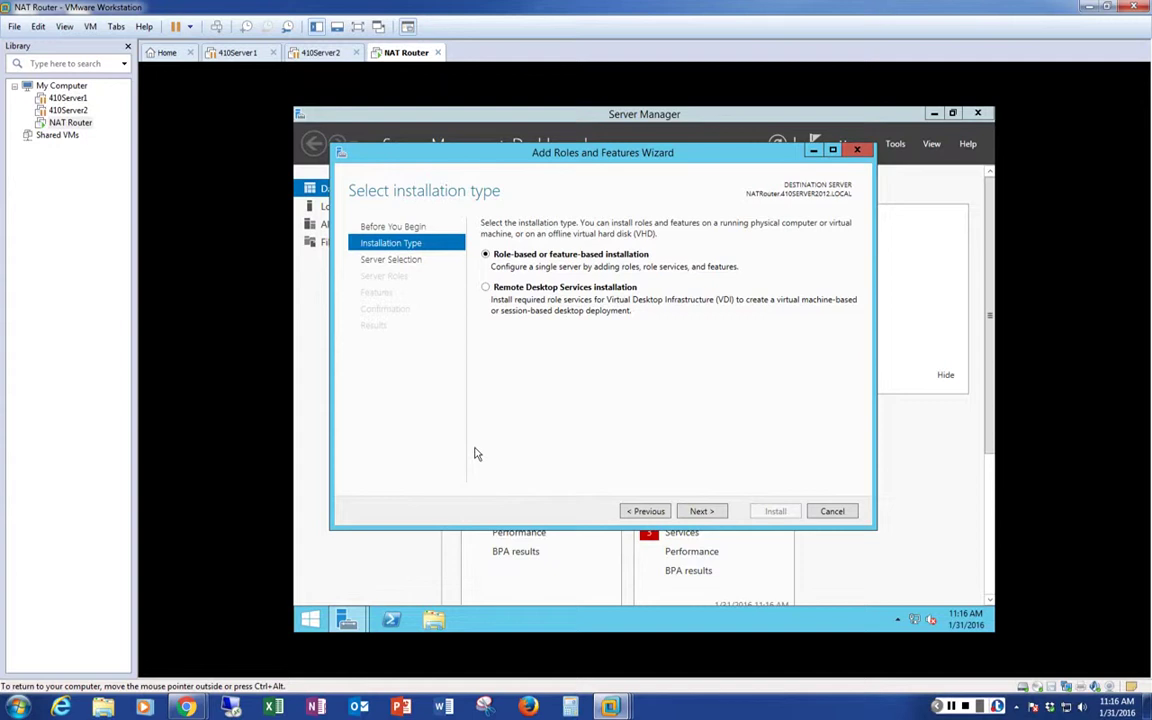
{"action": "left_click", "coordinate": [705, 512]}
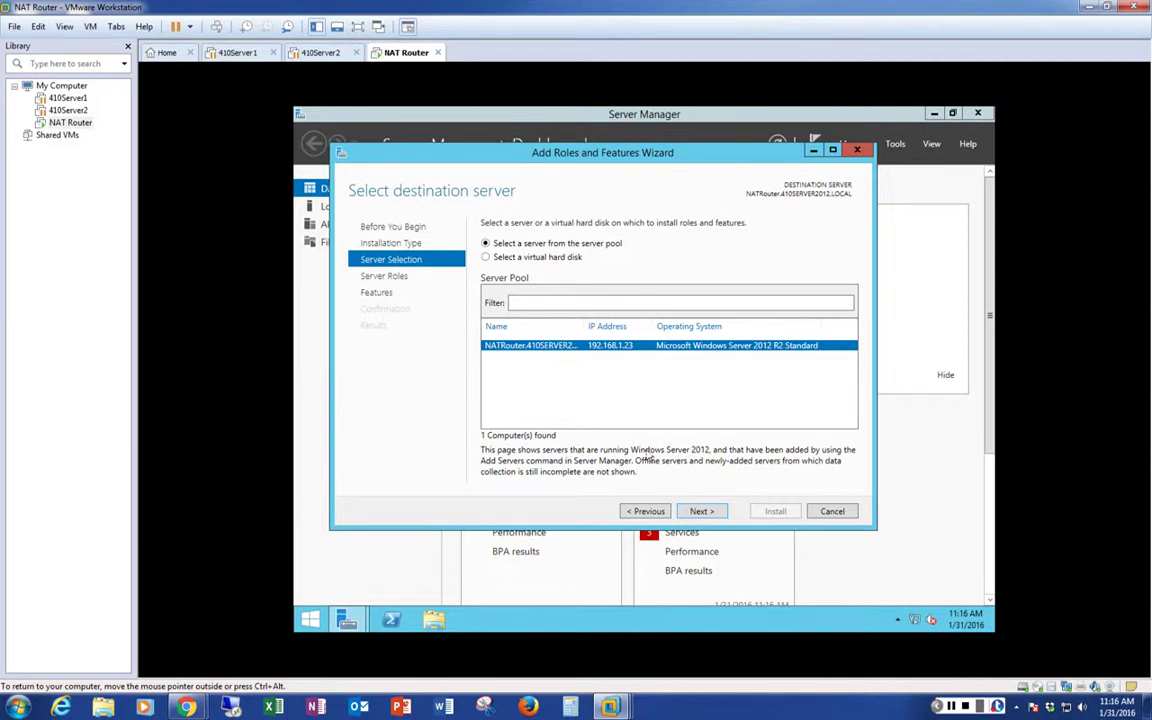
{"action": "left_click", "coordinate": [702, 512]}
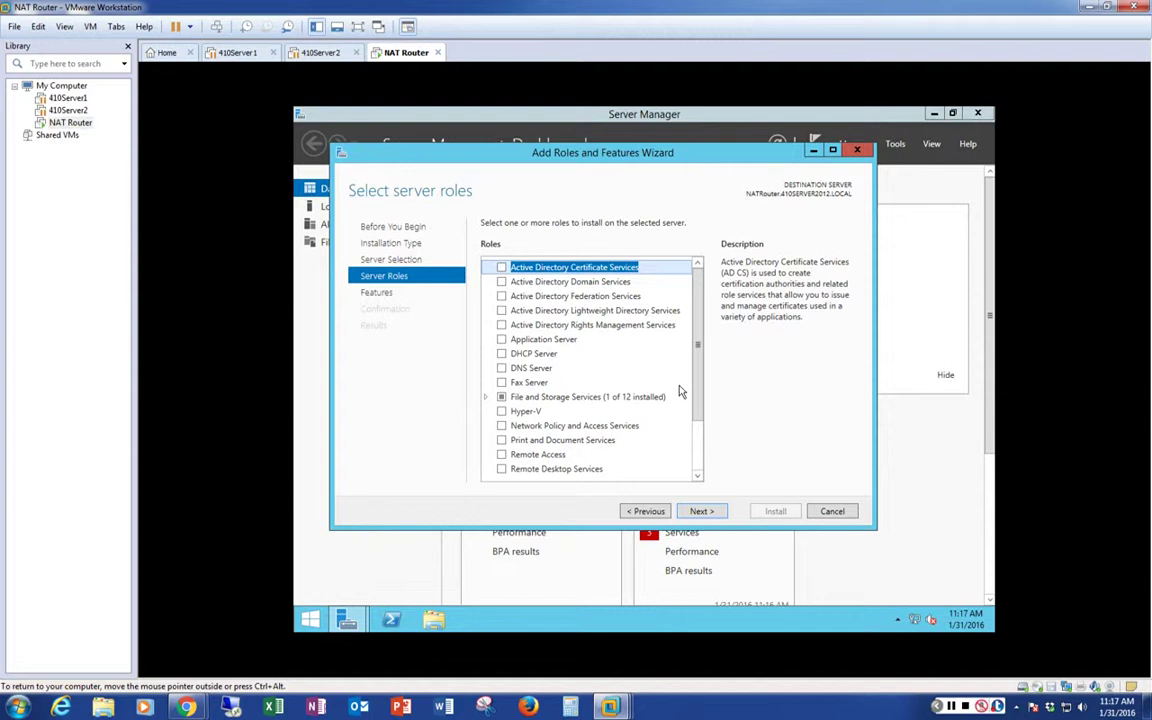
Swap the Network Policy and Access Services role for the Remote Access role, then continue to features
{"action": "left_click_drag", "start_coordinate": [698, 360], "coordinate": [701, 395]}
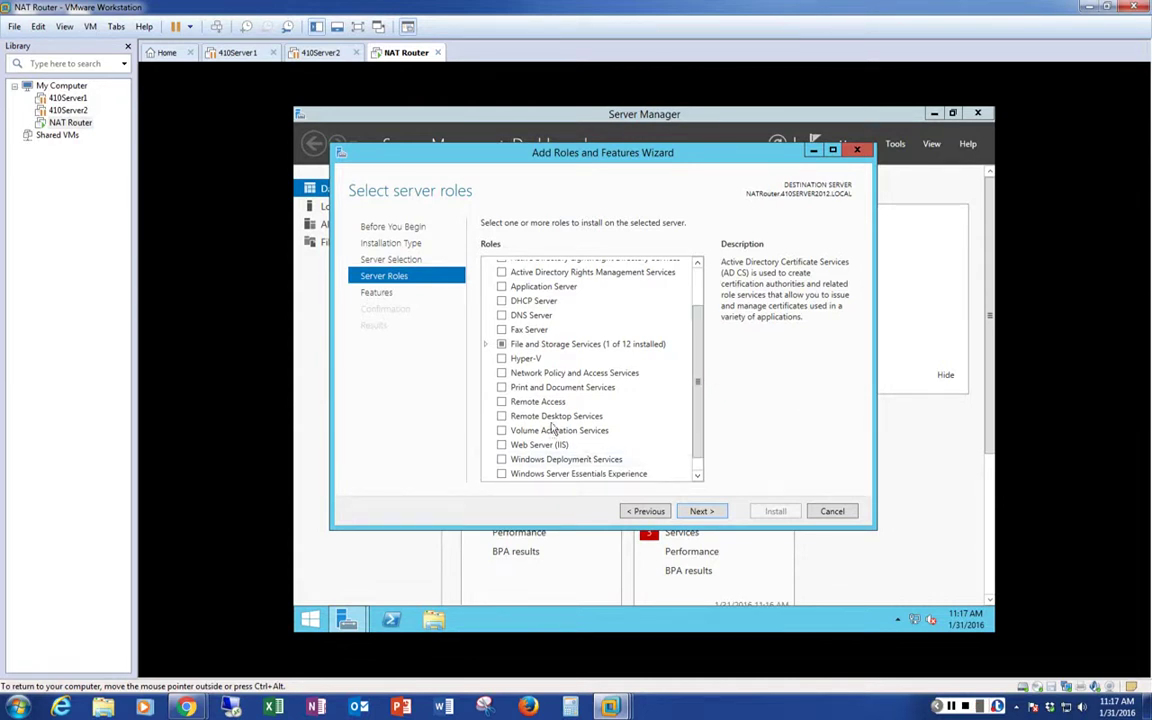
{"action": "left_click", "coordinate": [501, 373]}
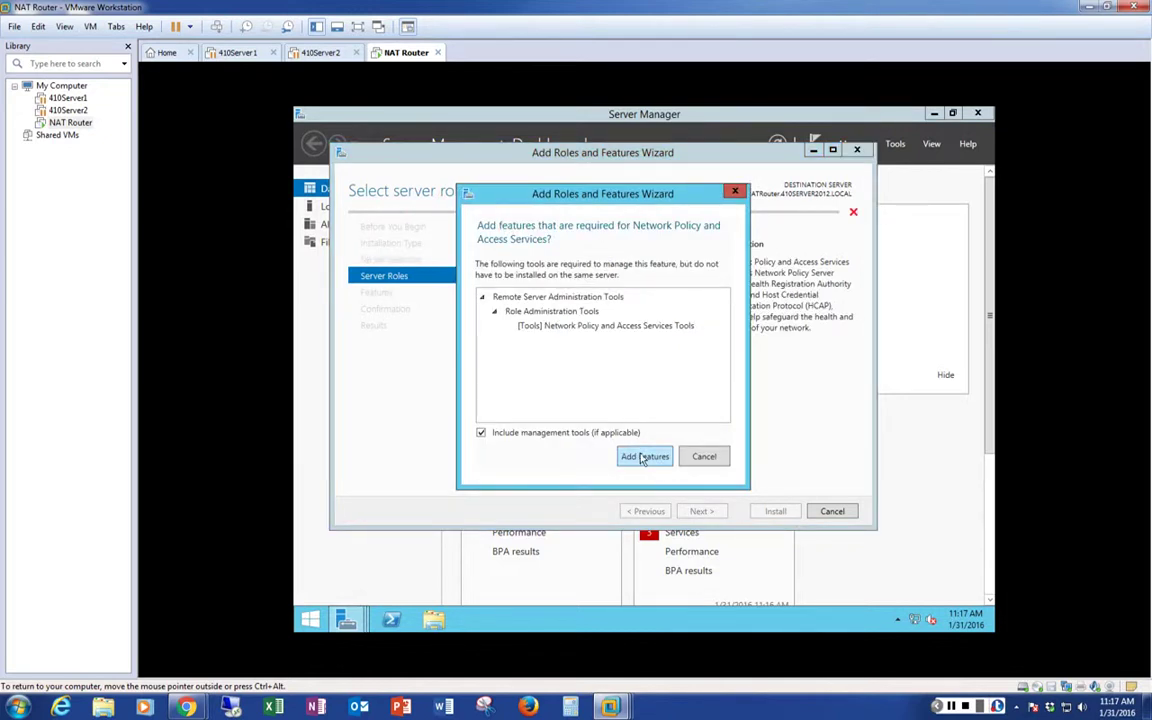
{"action": "left_click", "coordinate": [642, 458]}
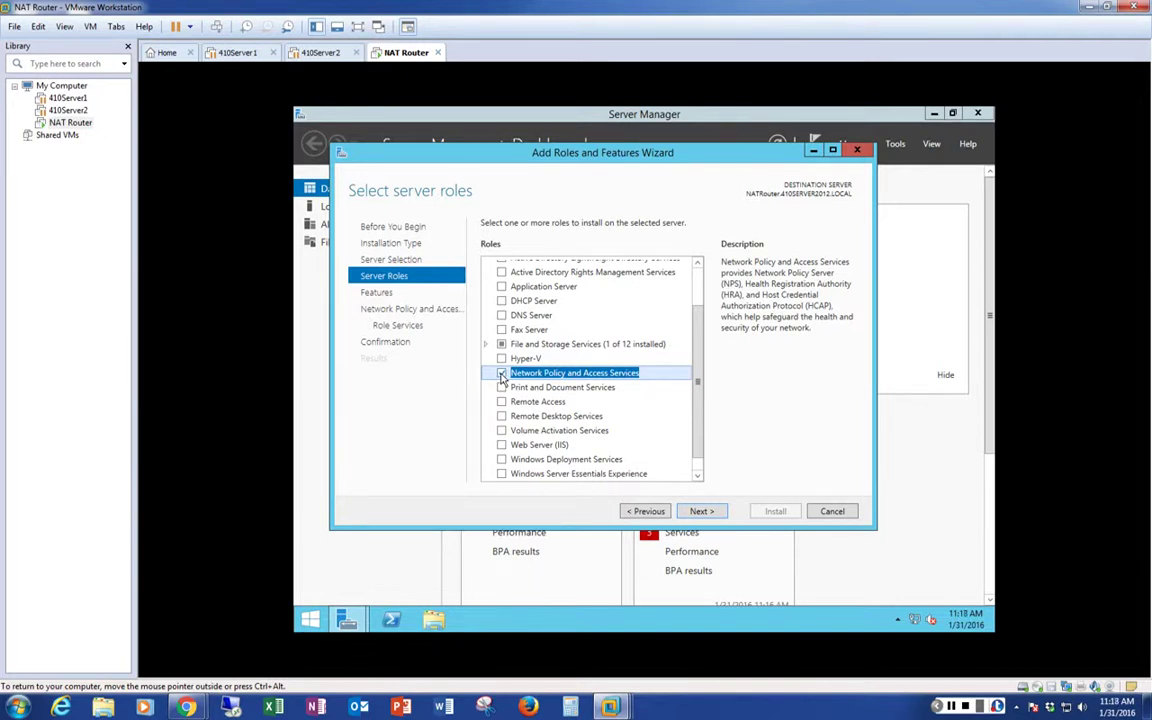
{"action": "left_click", "coordinate": [502, 375]}
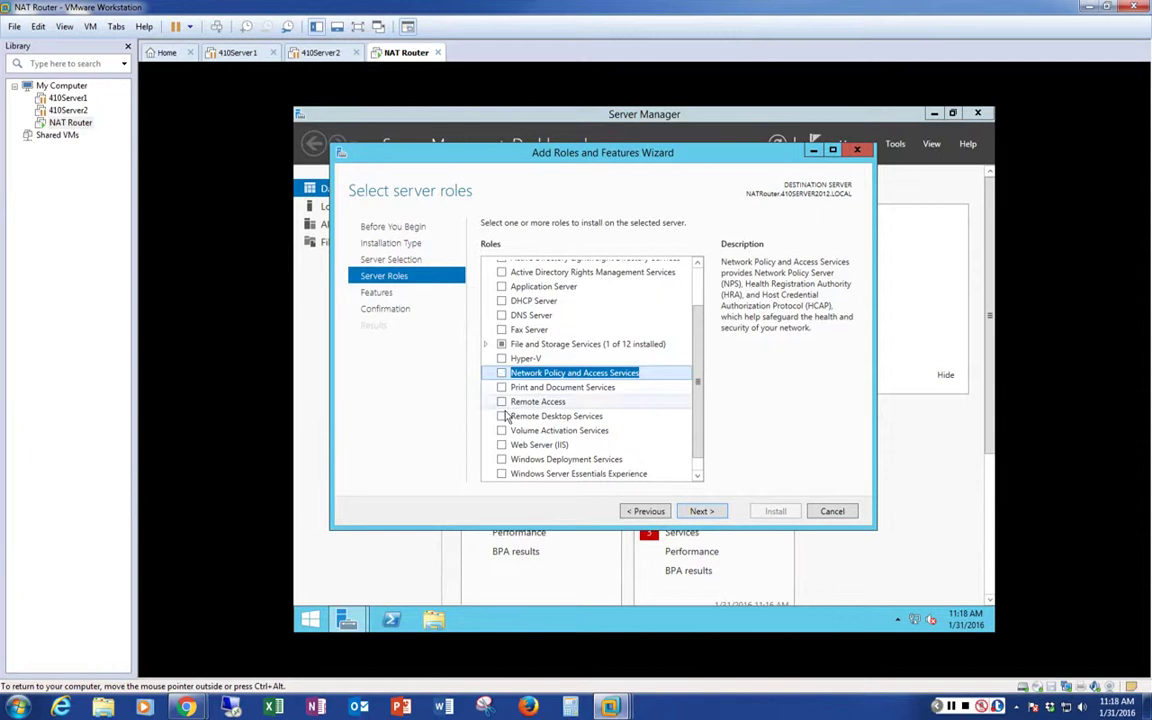
{"action": "left_click", "coordinate": [502, 402]}
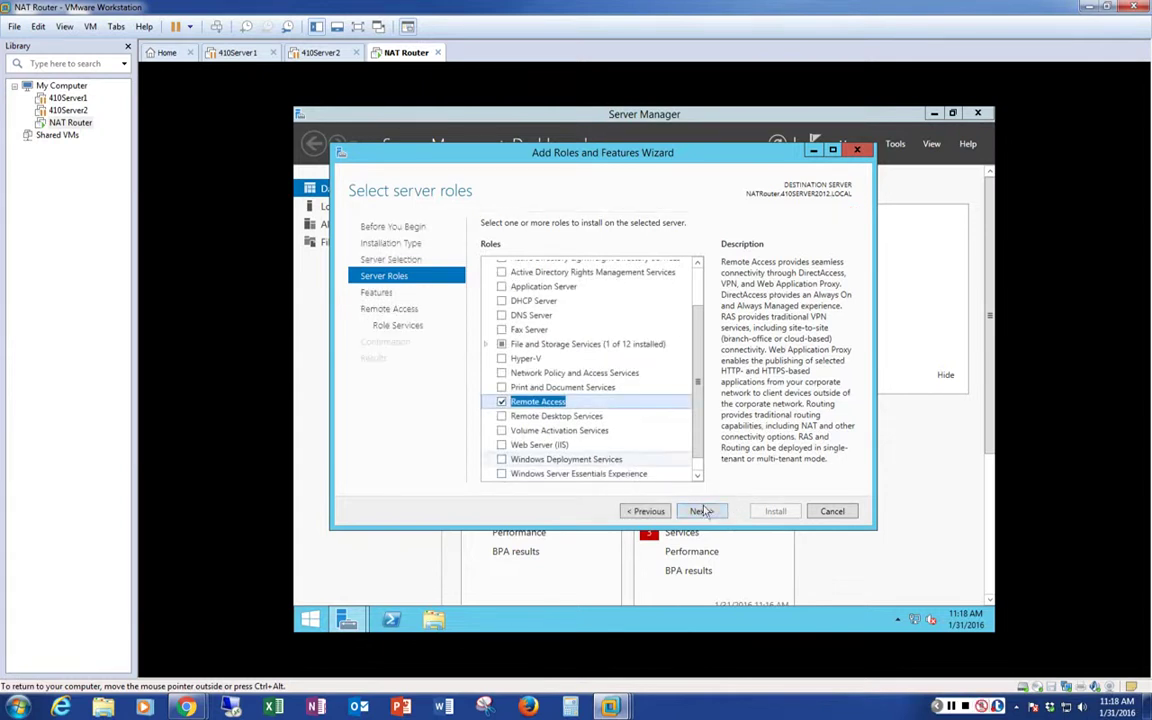
{"action": "left_click", "coordinate": [700, 511]}
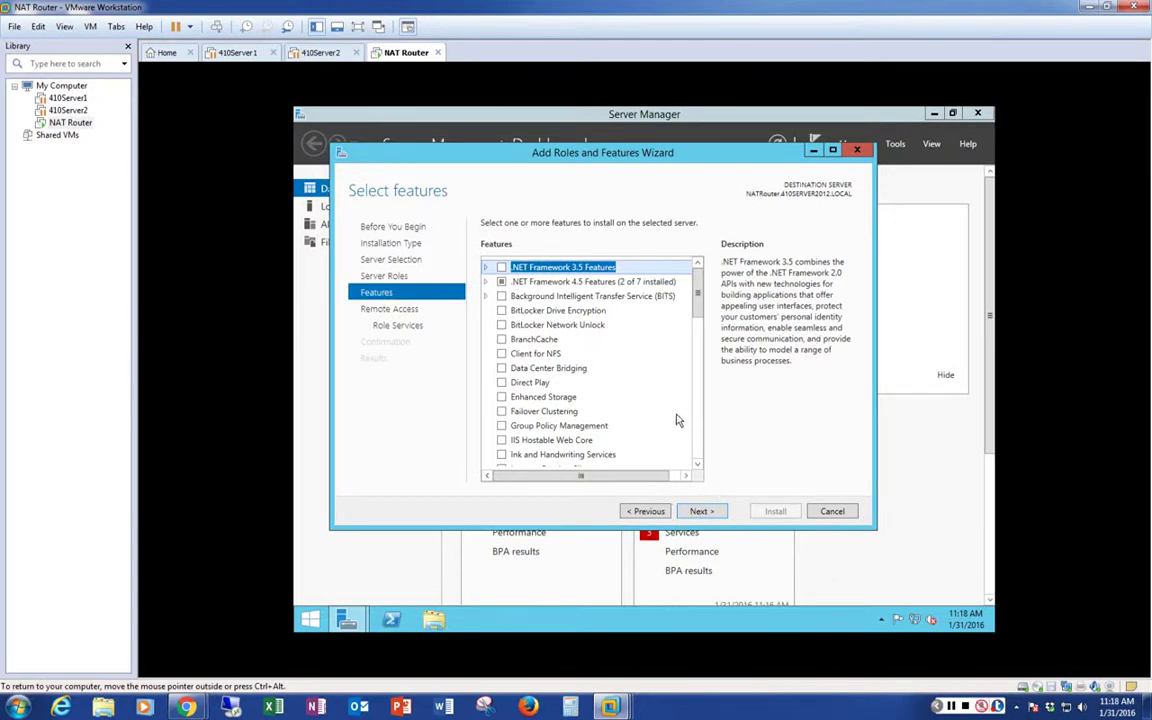
Skip Select features without adding any, reaching the Remote Access role services page
{"action": "left_click", "coordinate": [701, 512]}
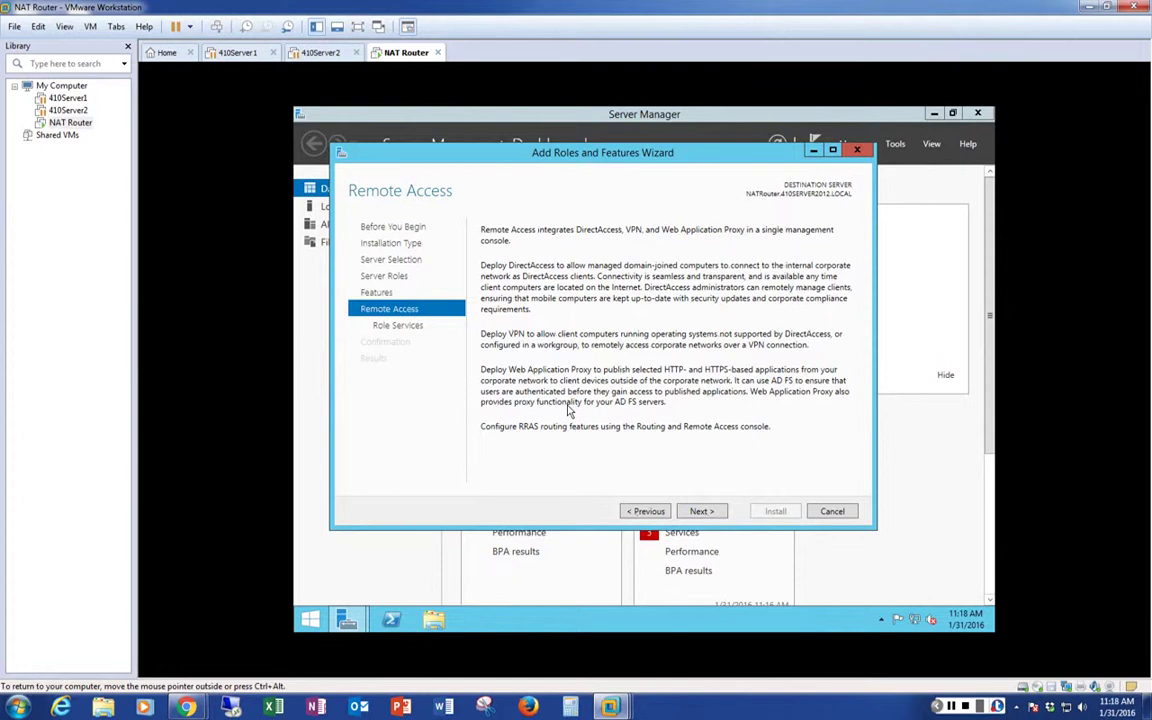
{"action": "left_click", "coordinate": [646, 511]}
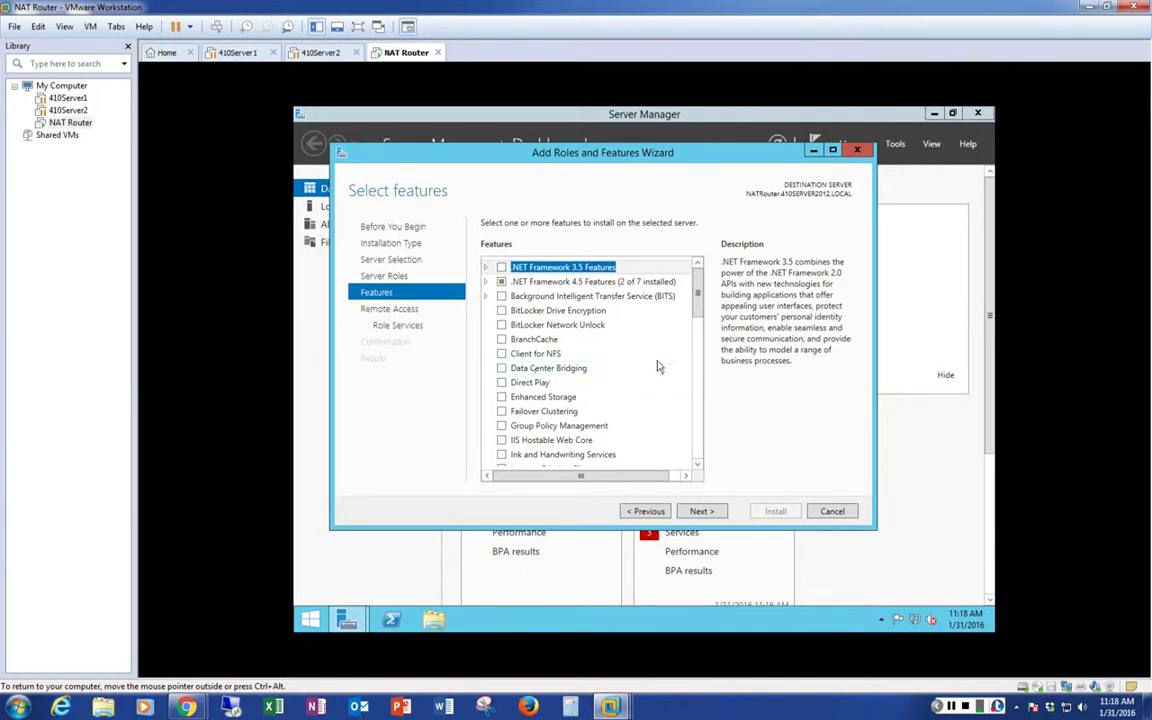
{"action": "left_click", "coordinate": [701, 511]}
{"action": "left_click", "coordinate": [701, 511]}
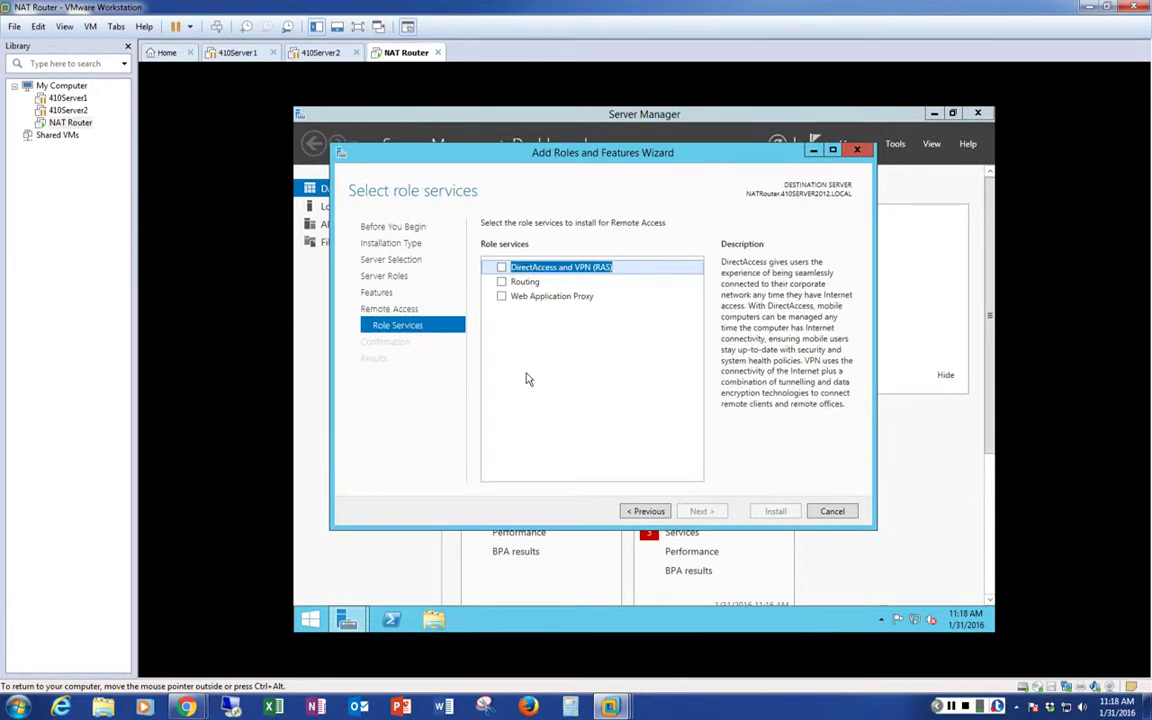
Tick DirectAccess and VPN (RAS), accepting its required features, plus Routing
{"action": "left_click", "coordinate": [501, 268]}
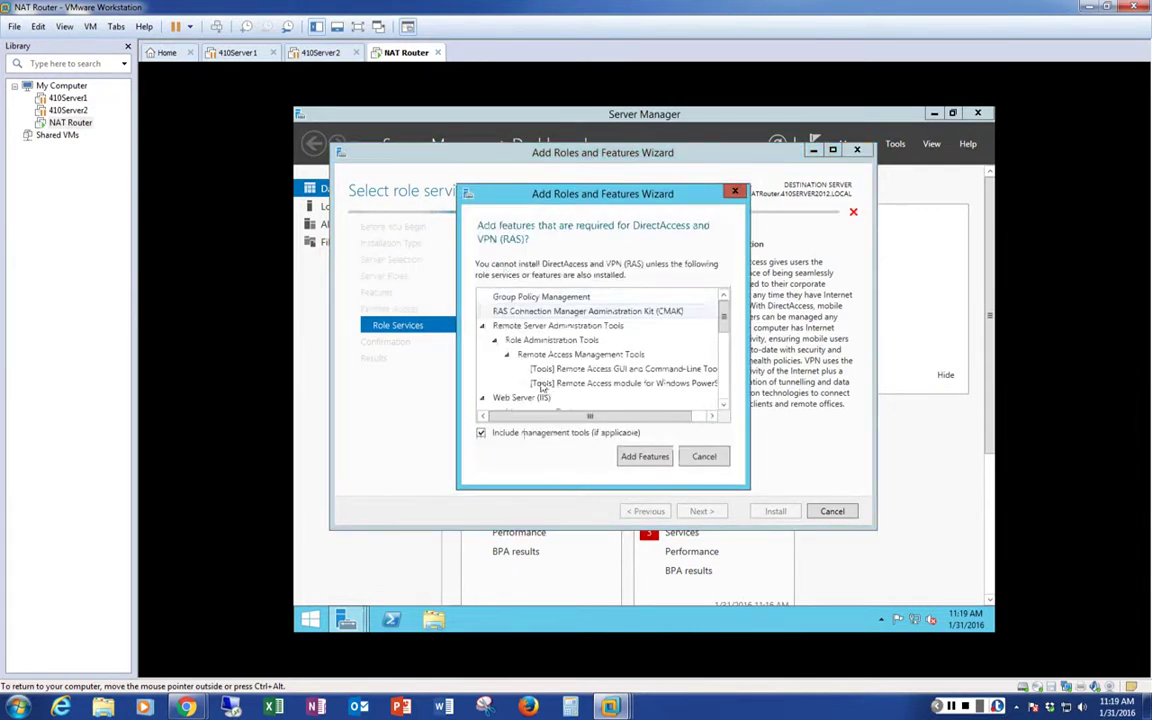
{"action": "left_click", "coordinate": [644, 457]}
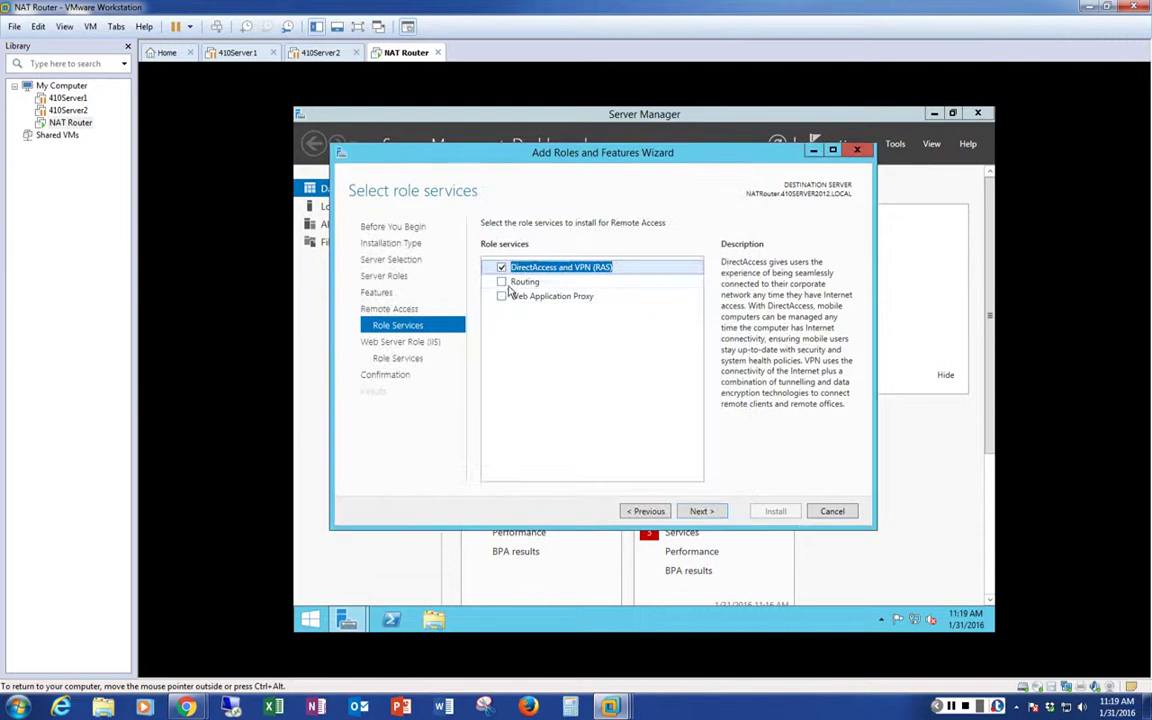
{"action": "left_click", "coordinate": [502, 282]}
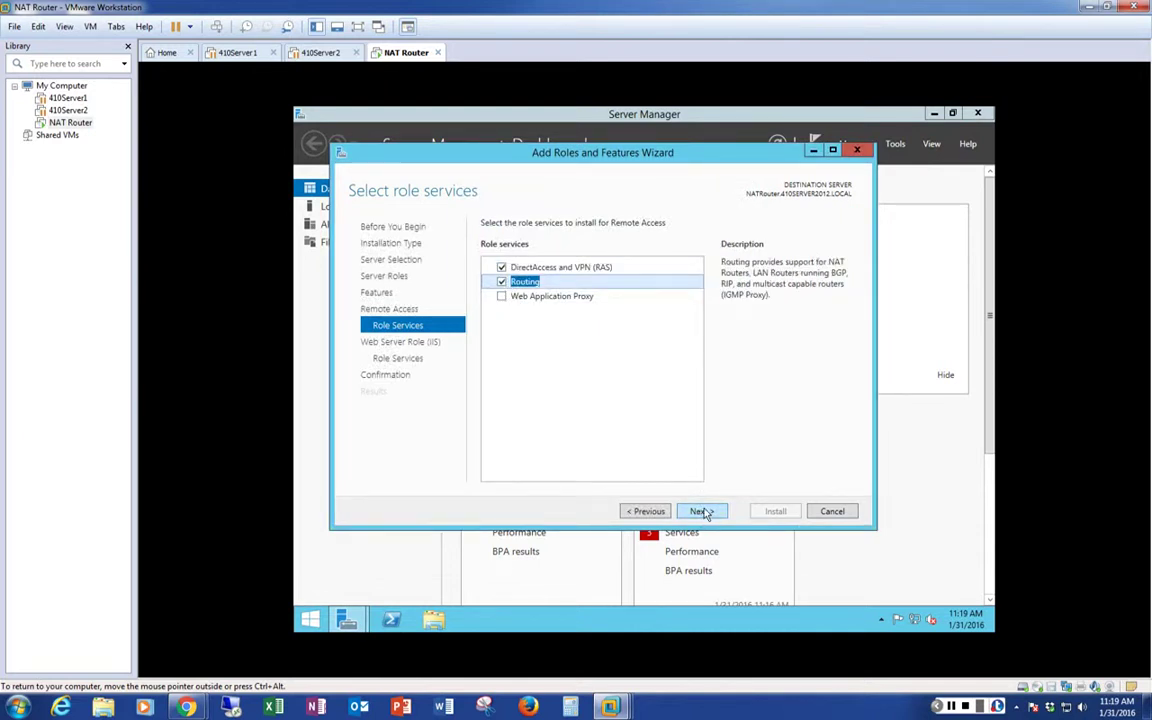
Advance through the Web Server Role (IIS) pages to Confirm installation selections
{"action": "left_click", "coordinate": [703, 512]}
{"action": "left_click", "coordinate": [705, 512]}
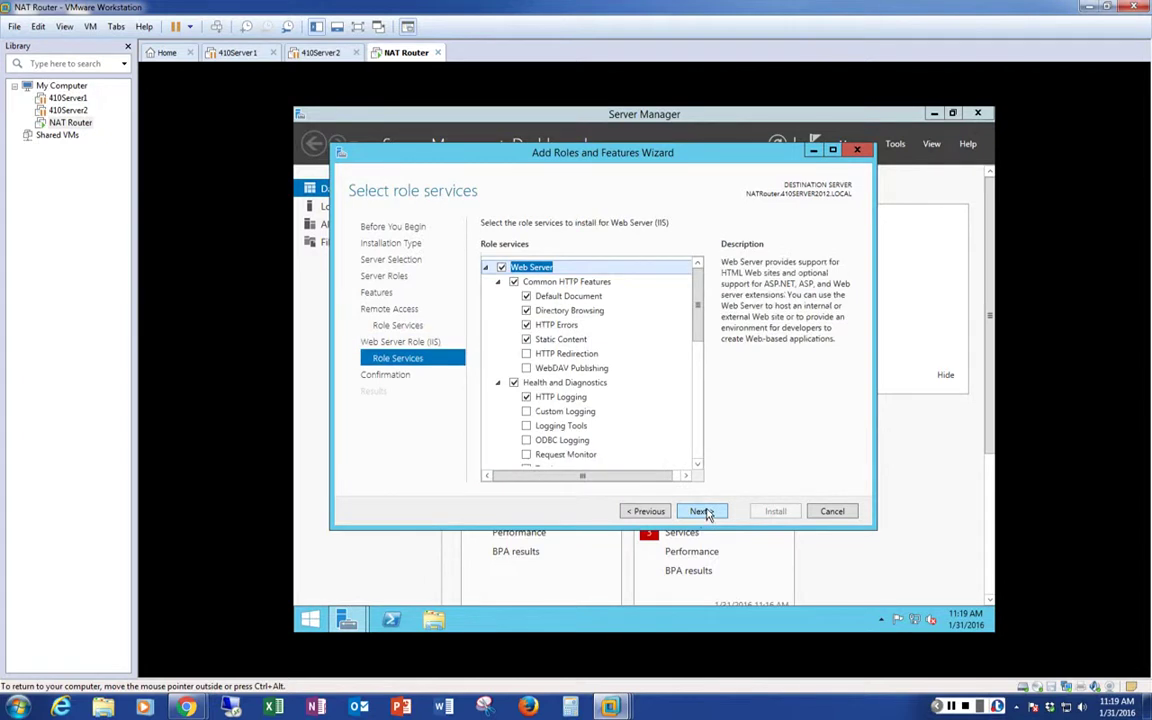
{"action": "left_click", "coordinate": [703, 512]}
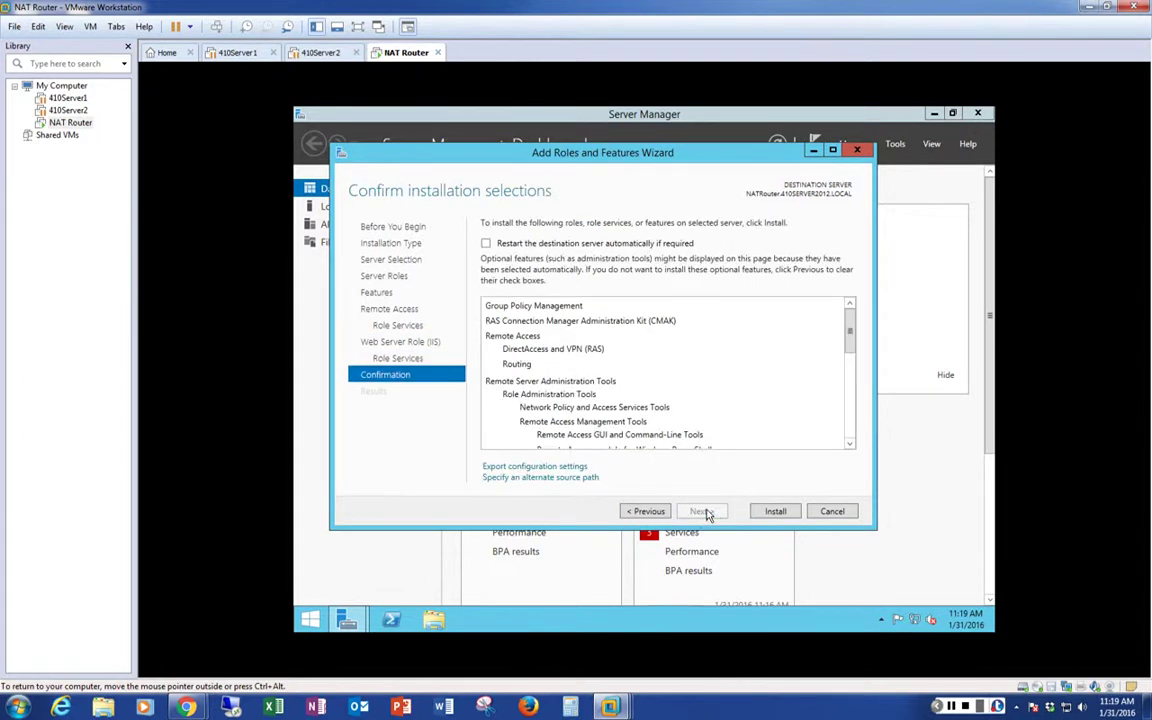
Install the selected Remote Access role services and close the wizard after success
{"action": "left_click", "coordinate": [765, 511]}
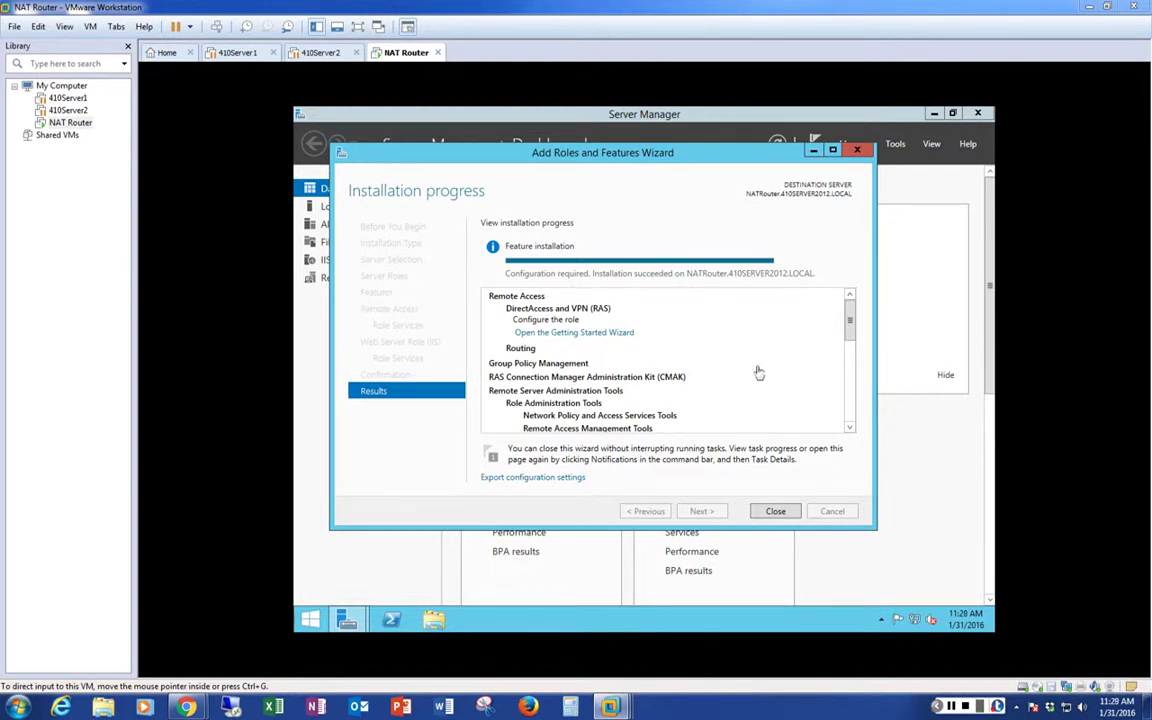
{"action": "left_click", "coordinate": [777, 512]}
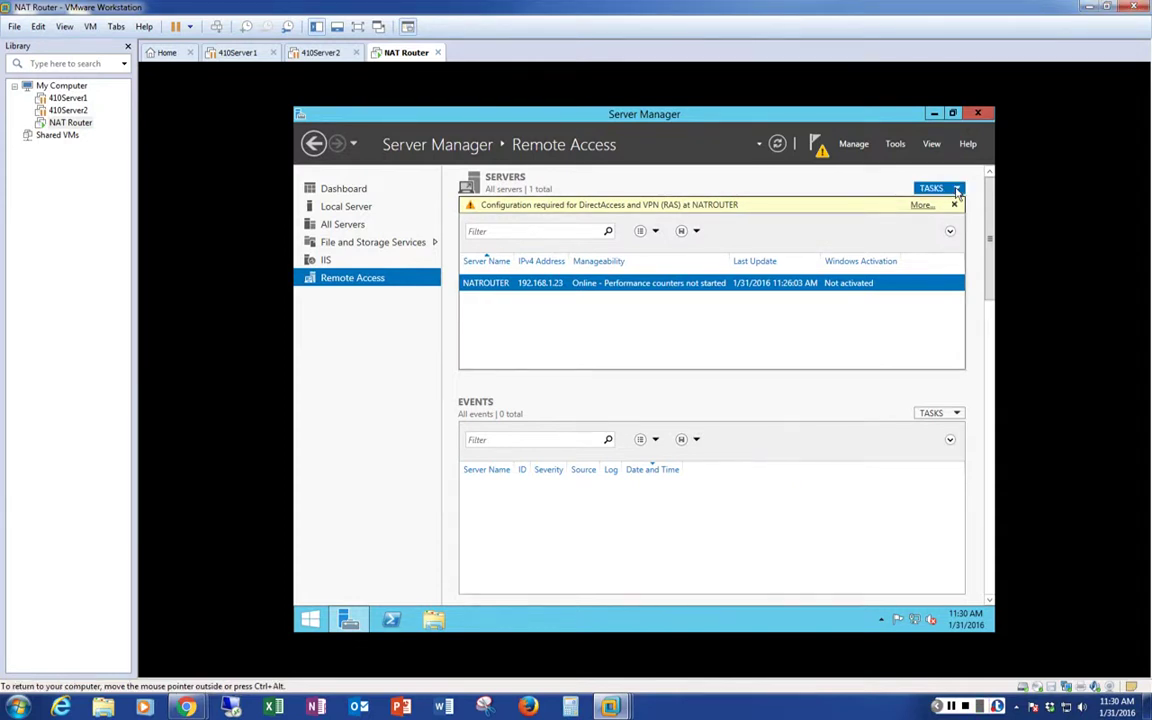
Restart the server via Local Server's TASKS > Shut Down Local Server, choosing Restart
{"action": "left_click", "coordinate": [957, 191]}
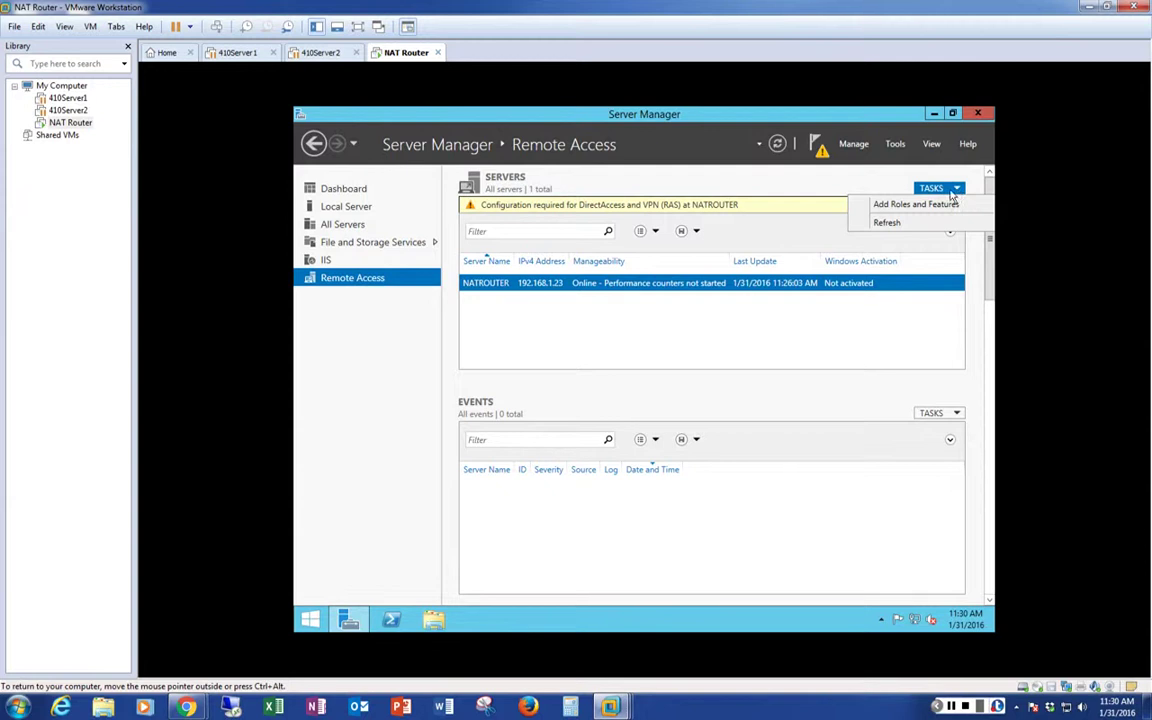
{"action": "left_click", "coordinate": [350, 216]}
{"action": "left_click", "coordinate": [356, 209]}
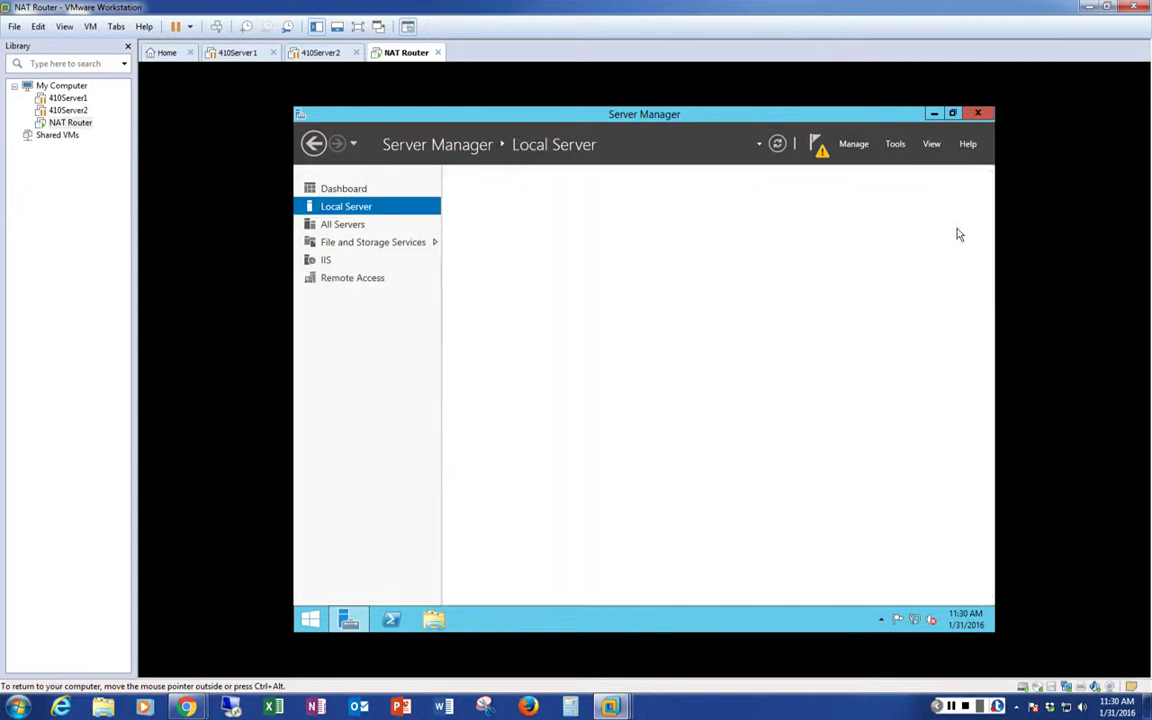
{"action": "left_click", "coordinate": [943, 189]}
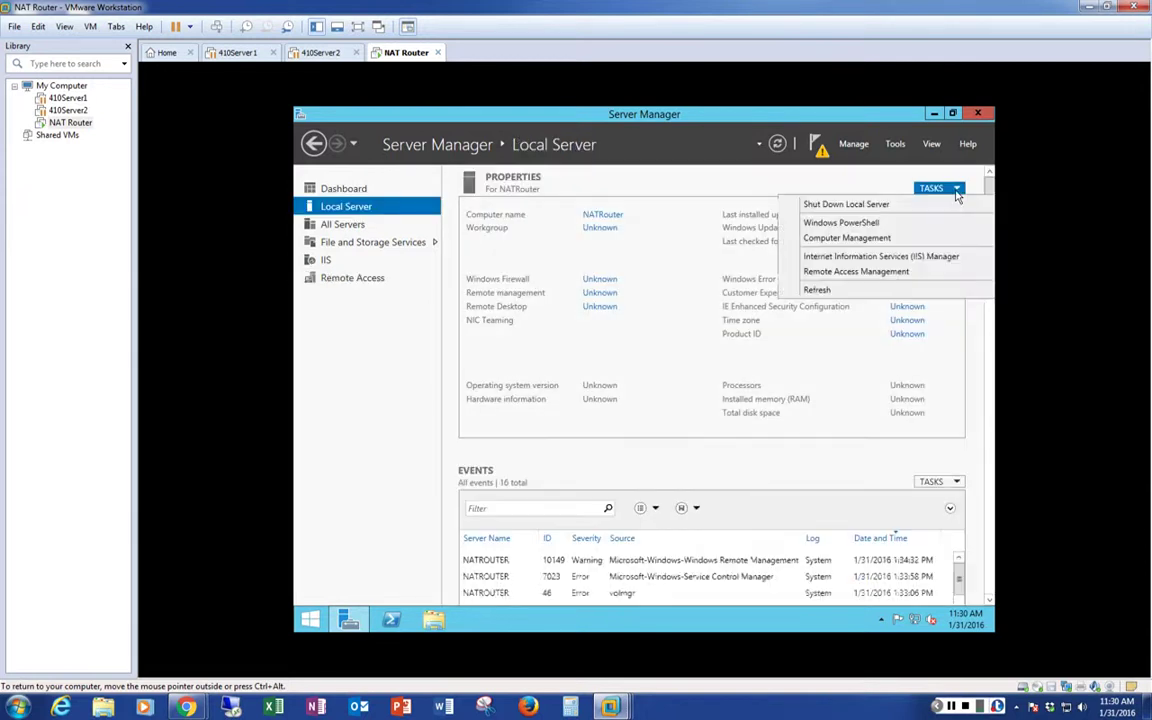
{"action": "left_click", "coordinate": [850, 205]}
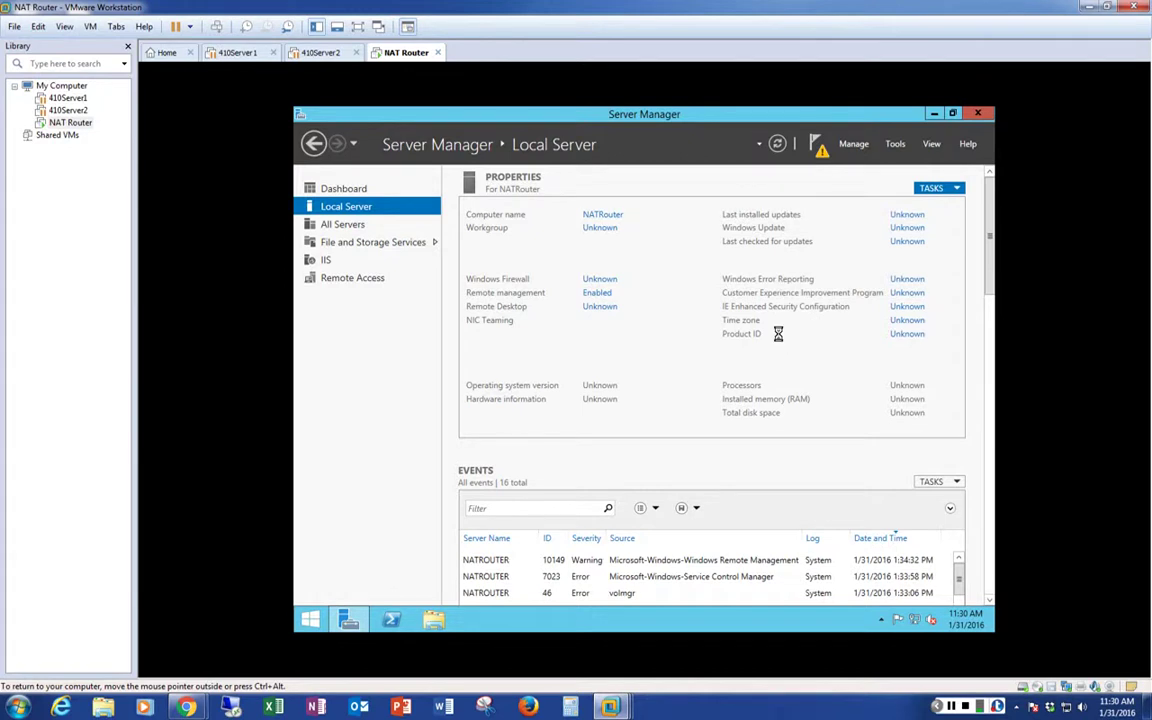
{"action": "left_click", "coordinate": [759, 248]}
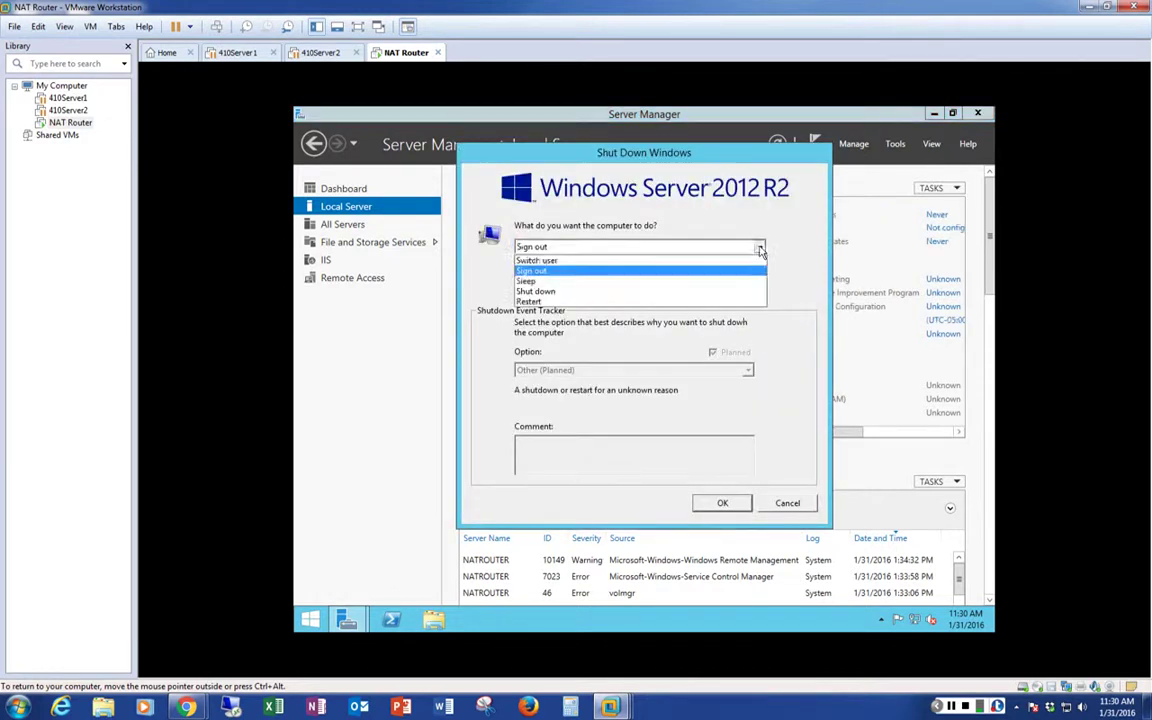
{"action": "left_click", "coordinate": [755, 301]}
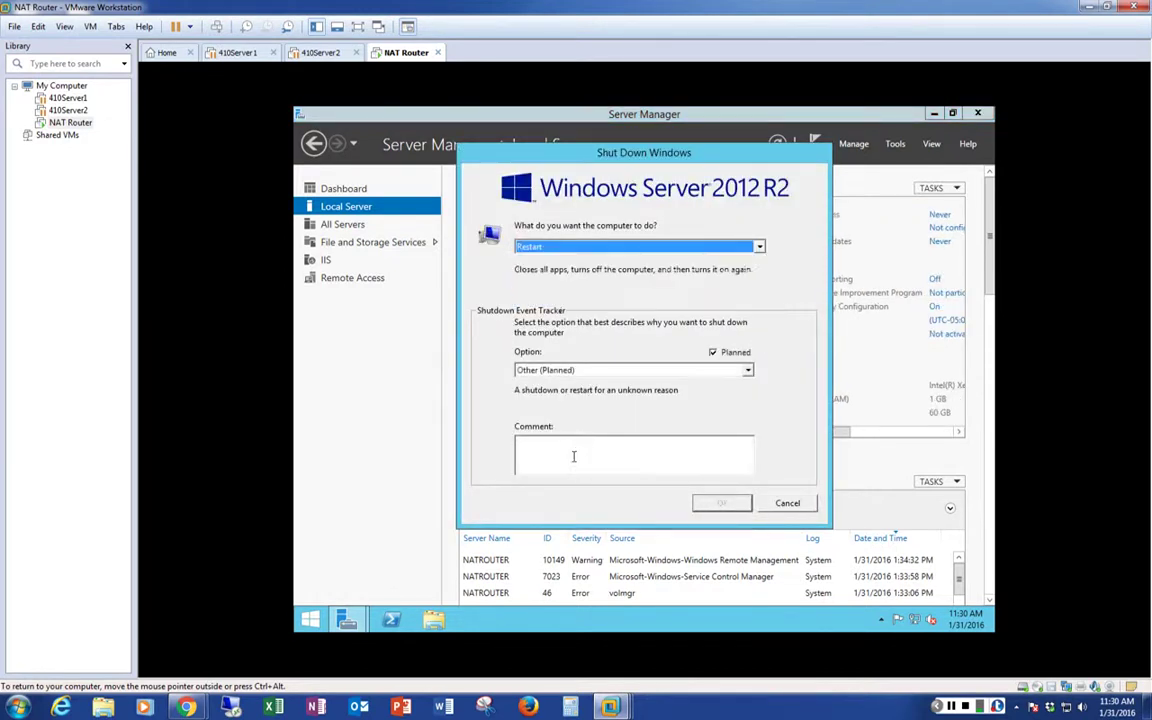
{"action": "left_click", "coordinate": [573, 451]}
{"action": "left_click", "coordinate": [726, 503]}
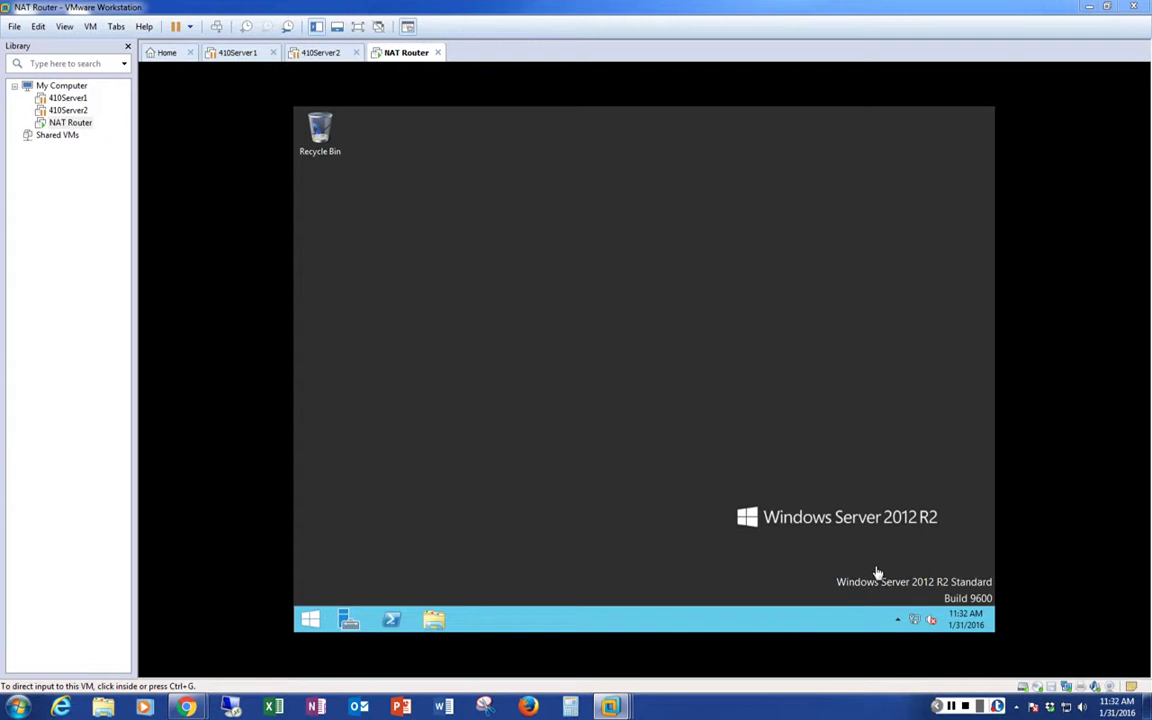
Open the VM's Network and Sharing Center from the network tray icon, showing Ethernet0
{"action": "left_click", "coordinate": [921, 626]}
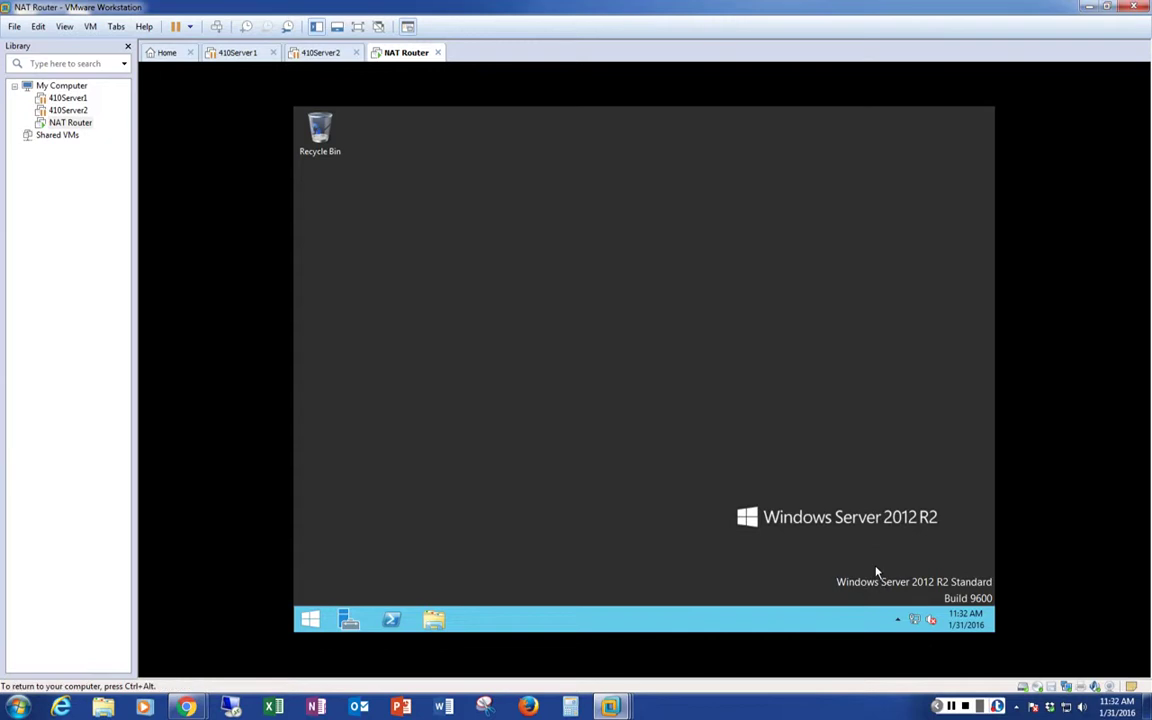
{"action": "right_click", "coordinate": [918, 622]}
{"action": "key", "text": "Escape"}
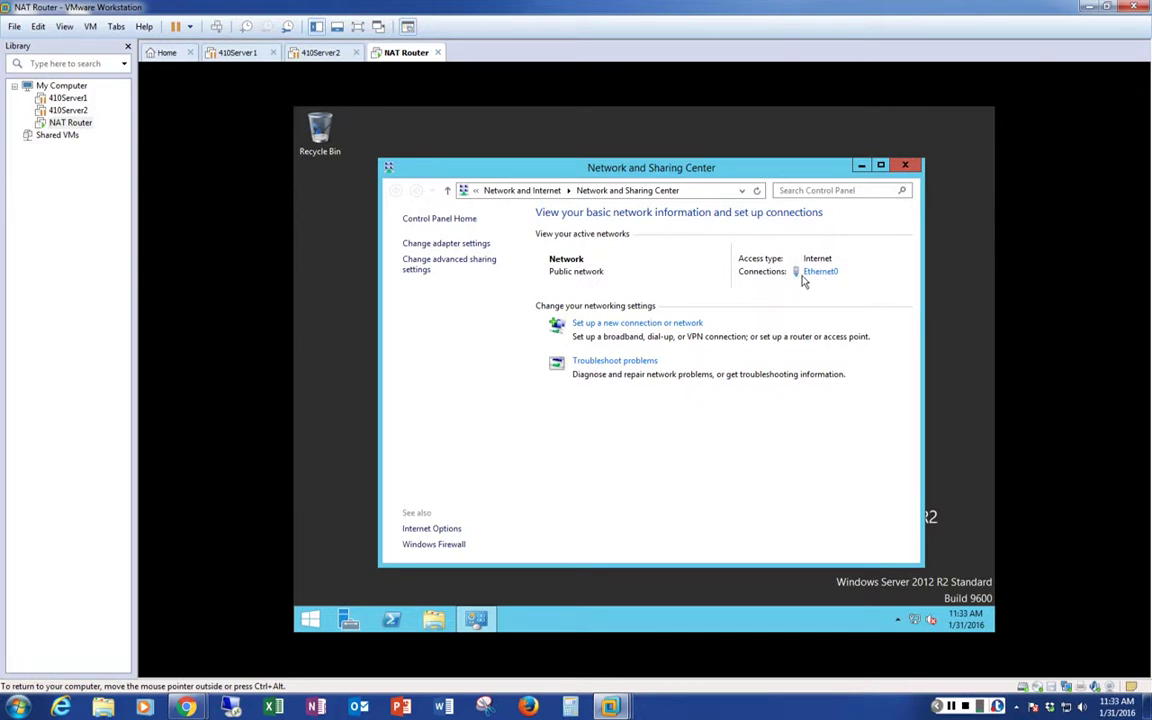
{"action": "left_click", "coordinate": [89, 27]}
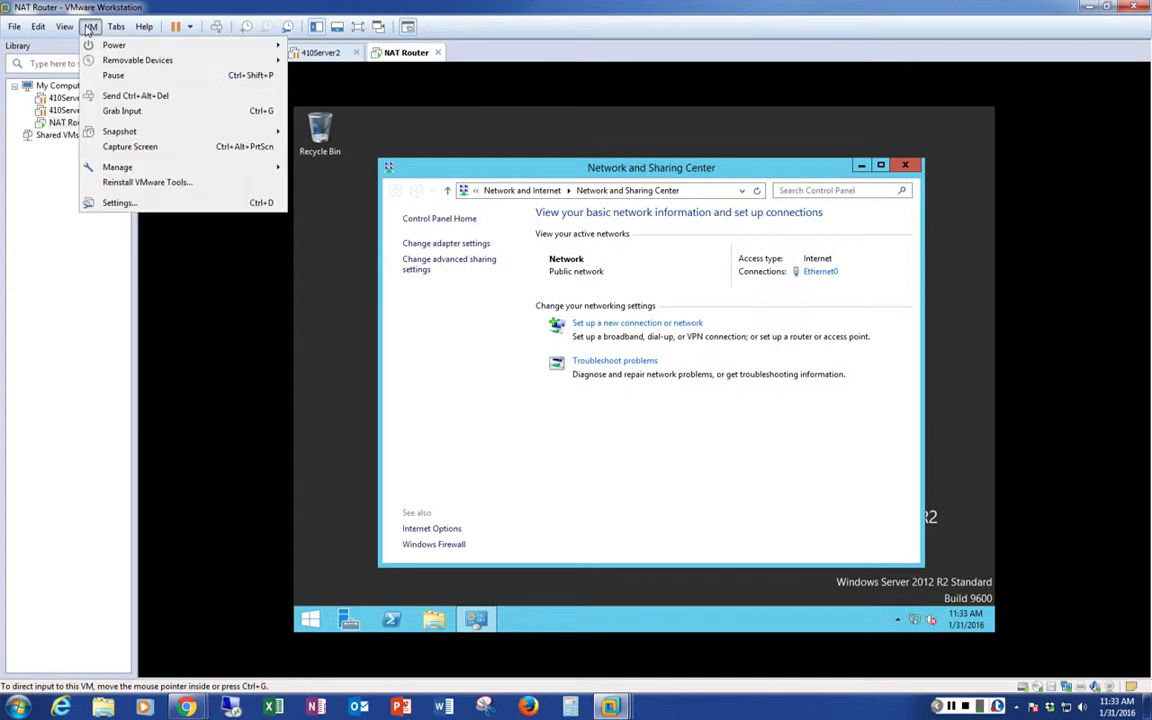
Add a Bridged network adapter with Replicate physical network connection state, and save VM settings
{"action": "left_click", "coordinate": [118, 203]}
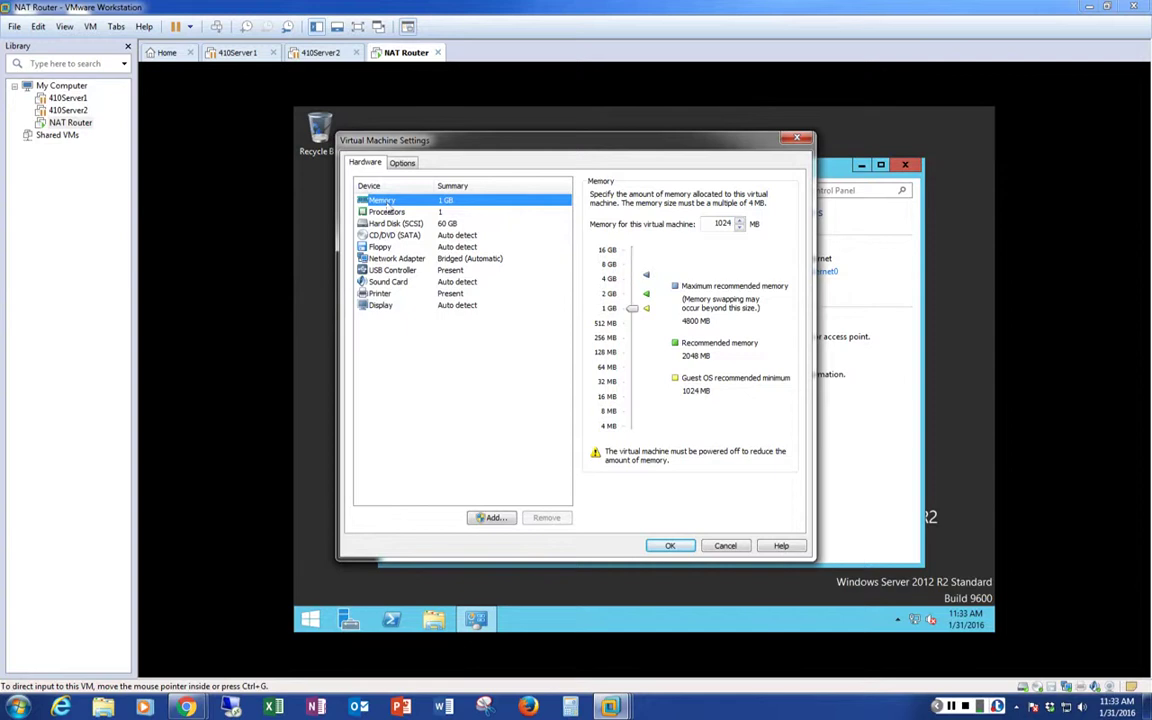
{"action": "left_click", "coordinate": [491, 518]}
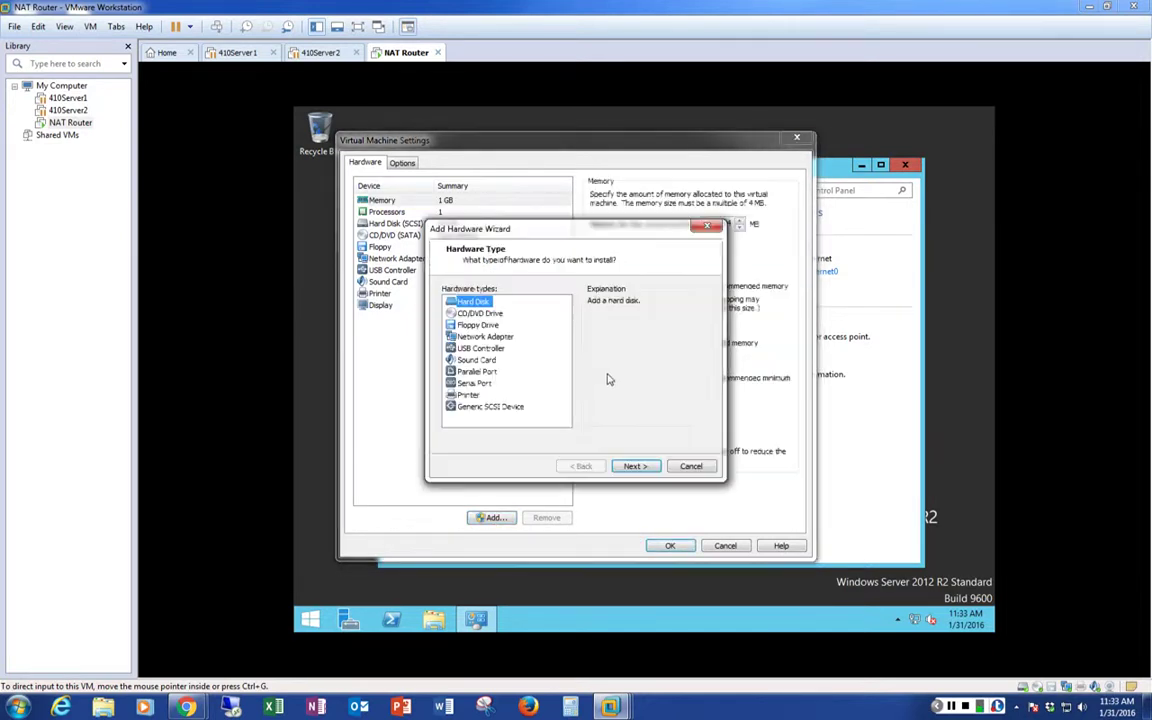
{"action": "left_click", "coordinate": [470, 338]}
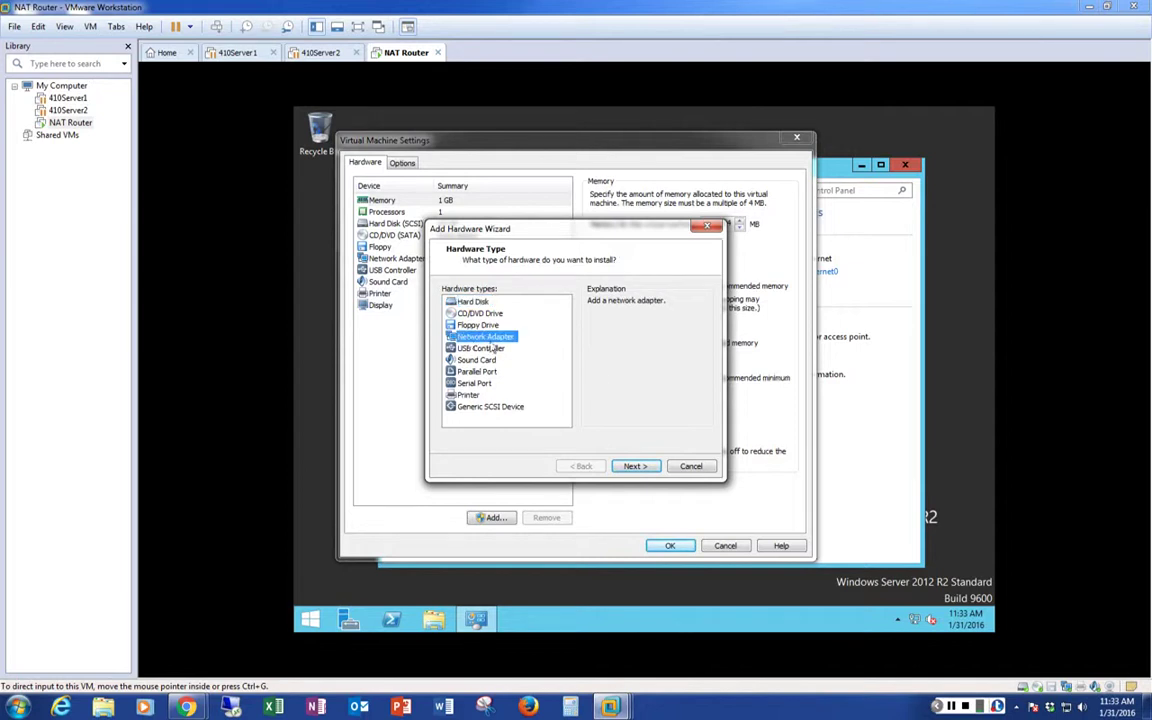
{"action": "left_click", "coordinate": [636, 467]}
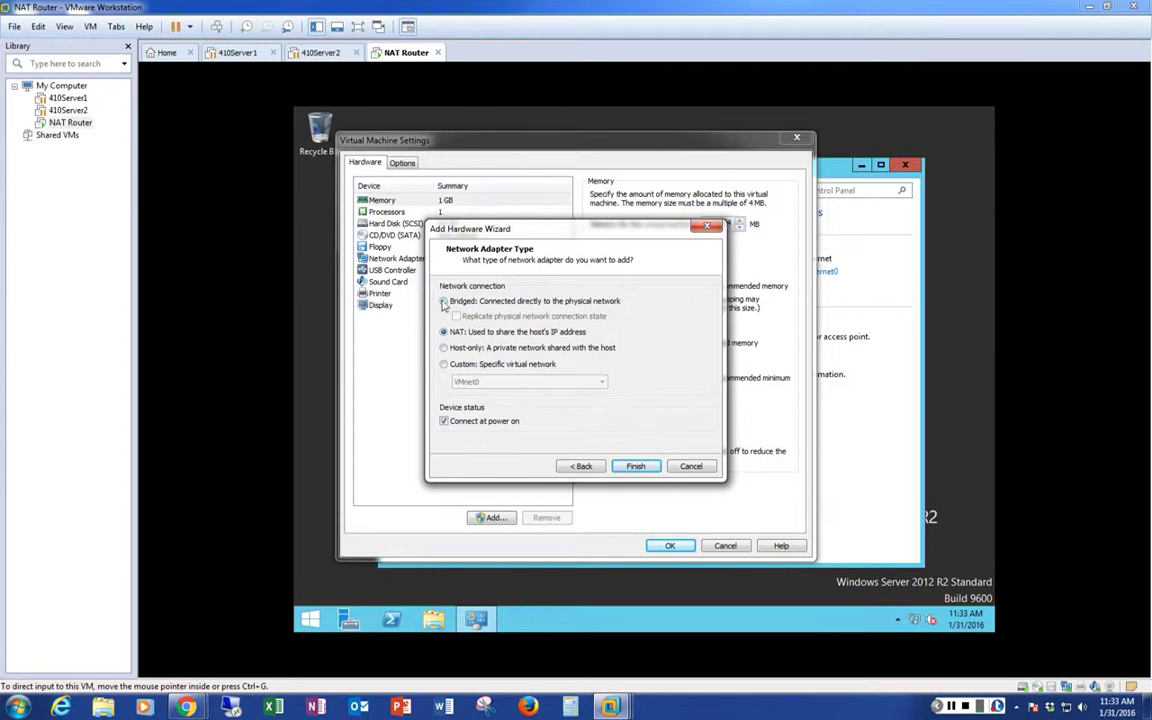
{"action": "left_click", "coordinate": [444, 301]}
{"action": "left_click", "coordinate": [456, 316]}
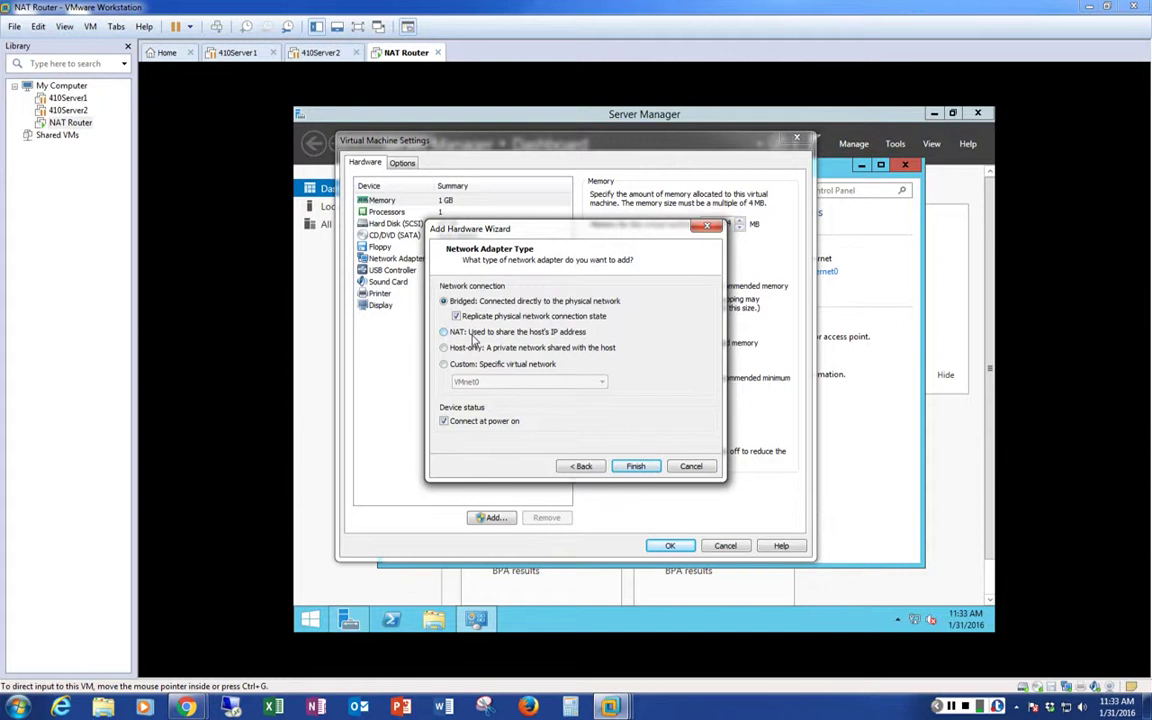
{"action": "left_click", "coordinate": [633, 468]}
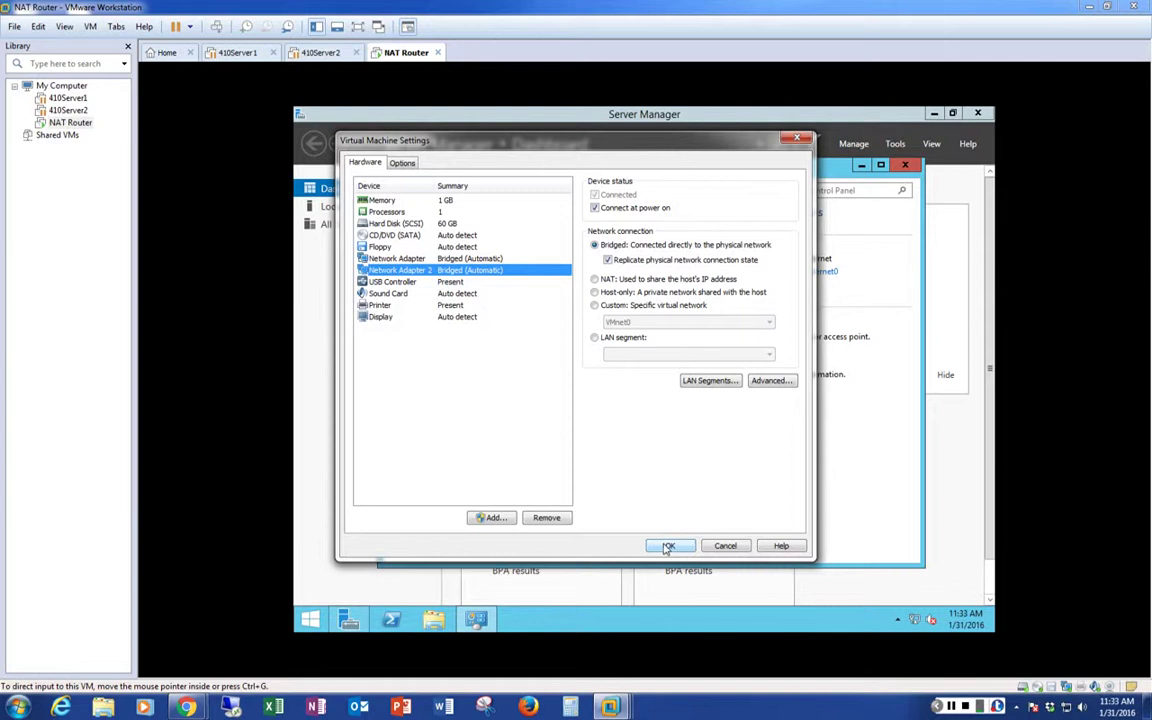
{"action": "left_click", "coordinate": [668, 546]}
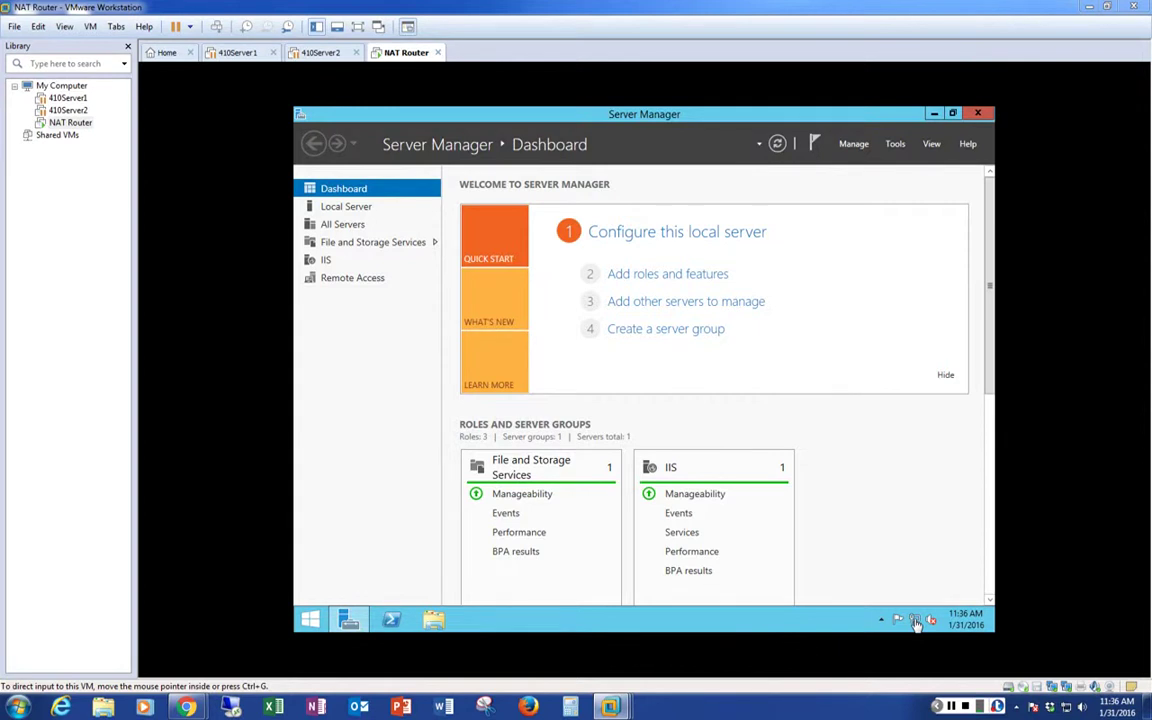
Open the network adapter list and rename Ethernet0 to WAN
{"action": "right_click", "coordinate": [918, 622]}
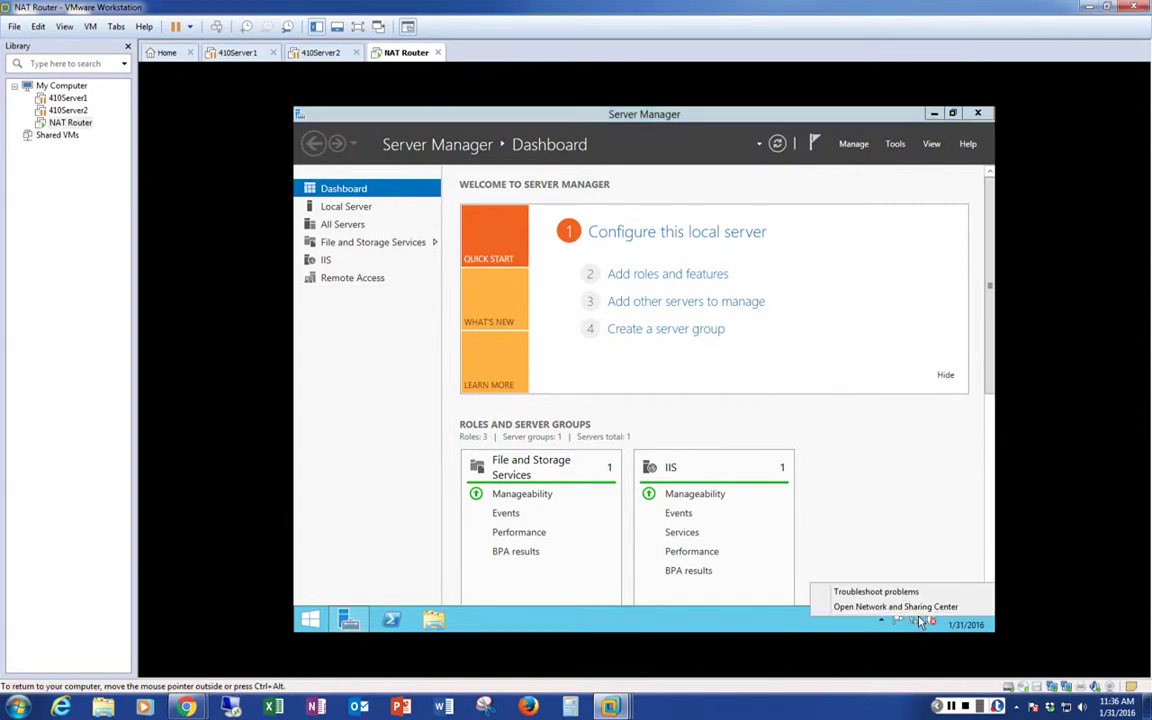
{"action": "left_click", "coordinate": [890, 606]}
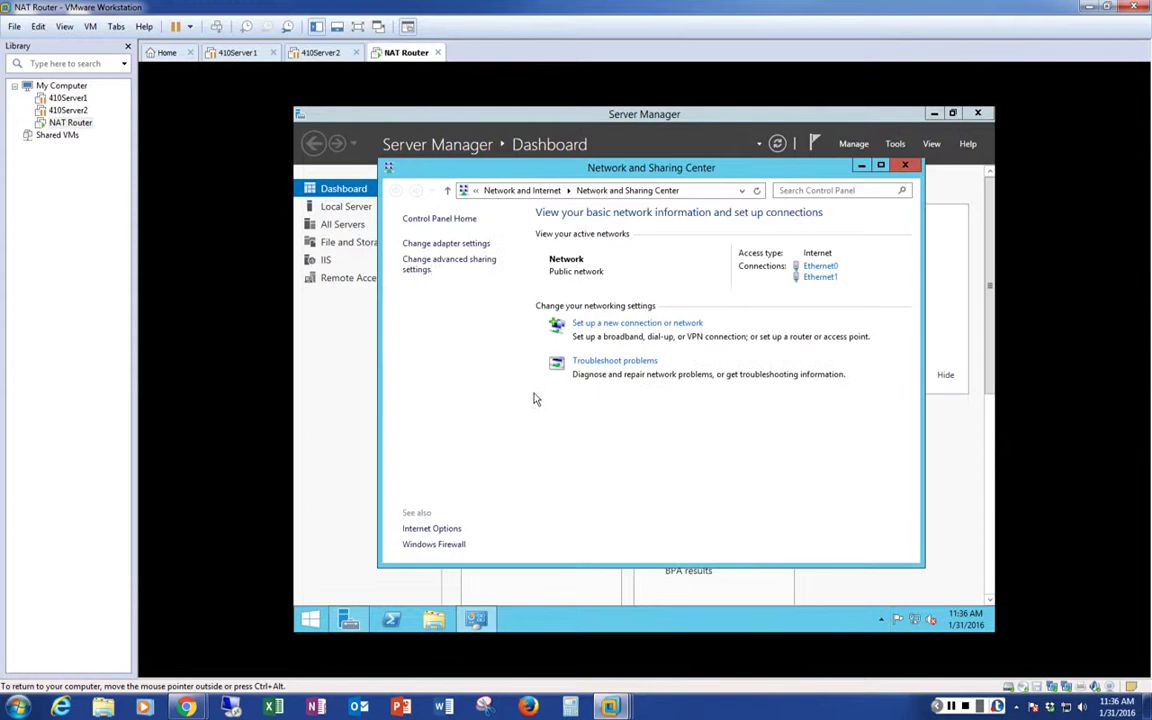
{"action": "left_click", "coordinate": [433, 250]}
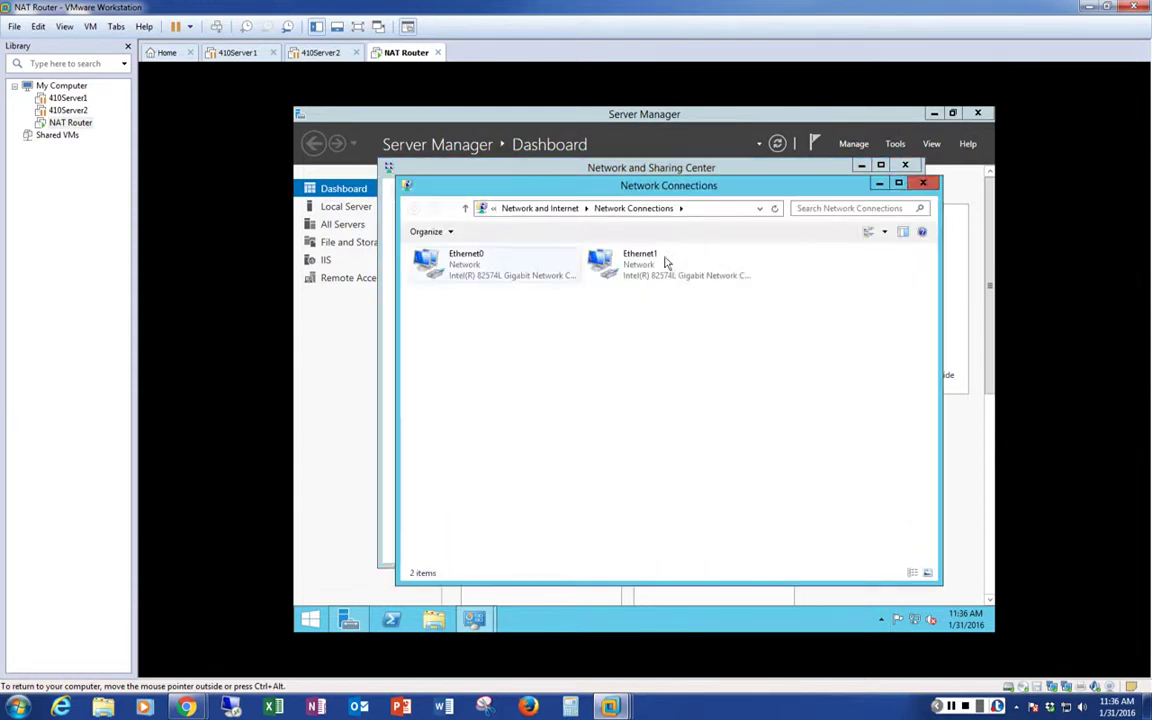
{"action": "right_click", "coordinate": [480, 266]}
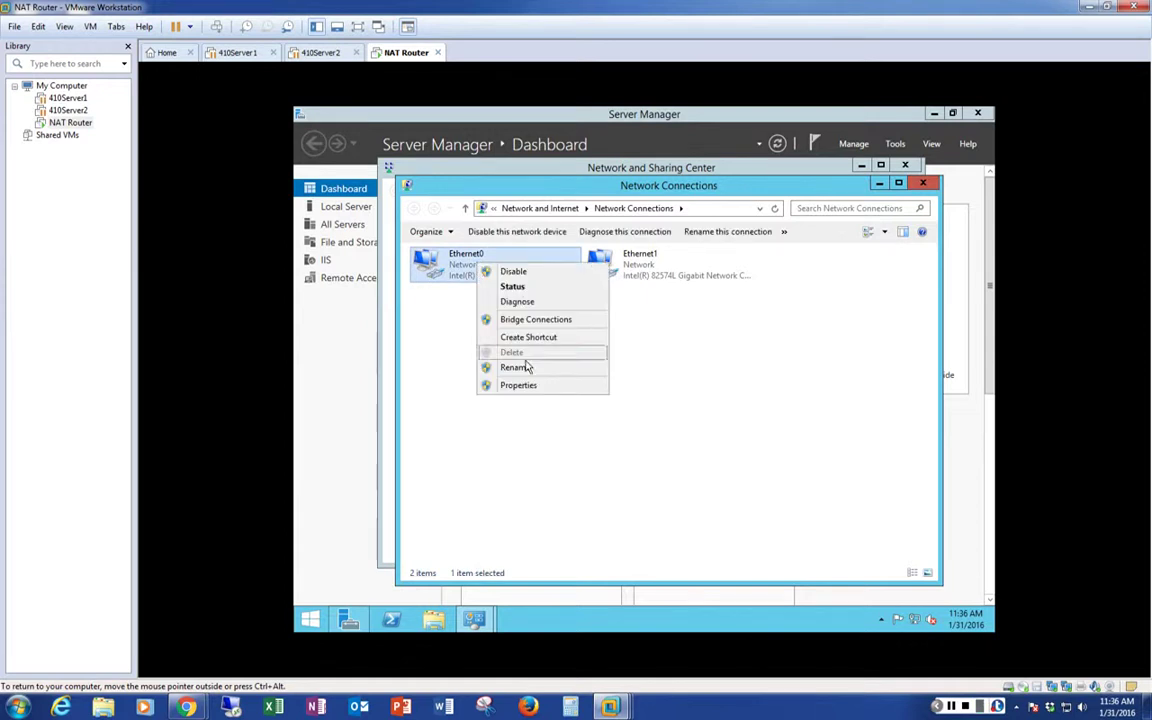
{"action": "left_click", "coordinate": [530, 367]}
{"action": "type", "text": "W"}
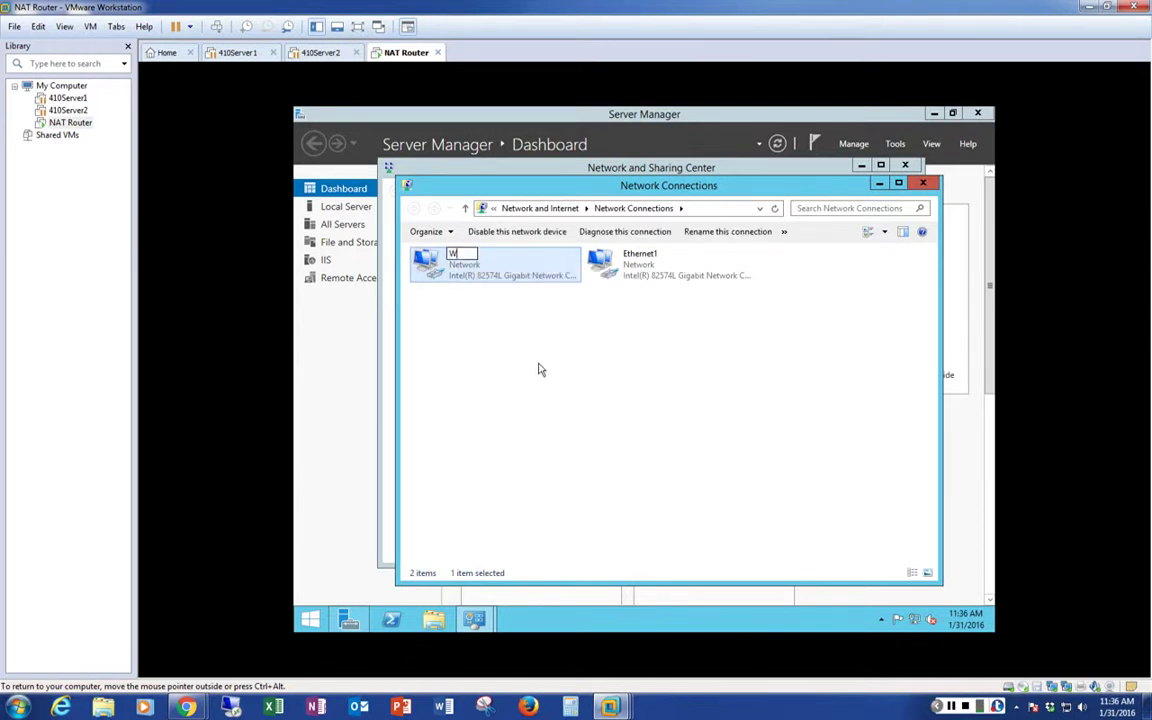
{"action": "type", "text": "AN"}
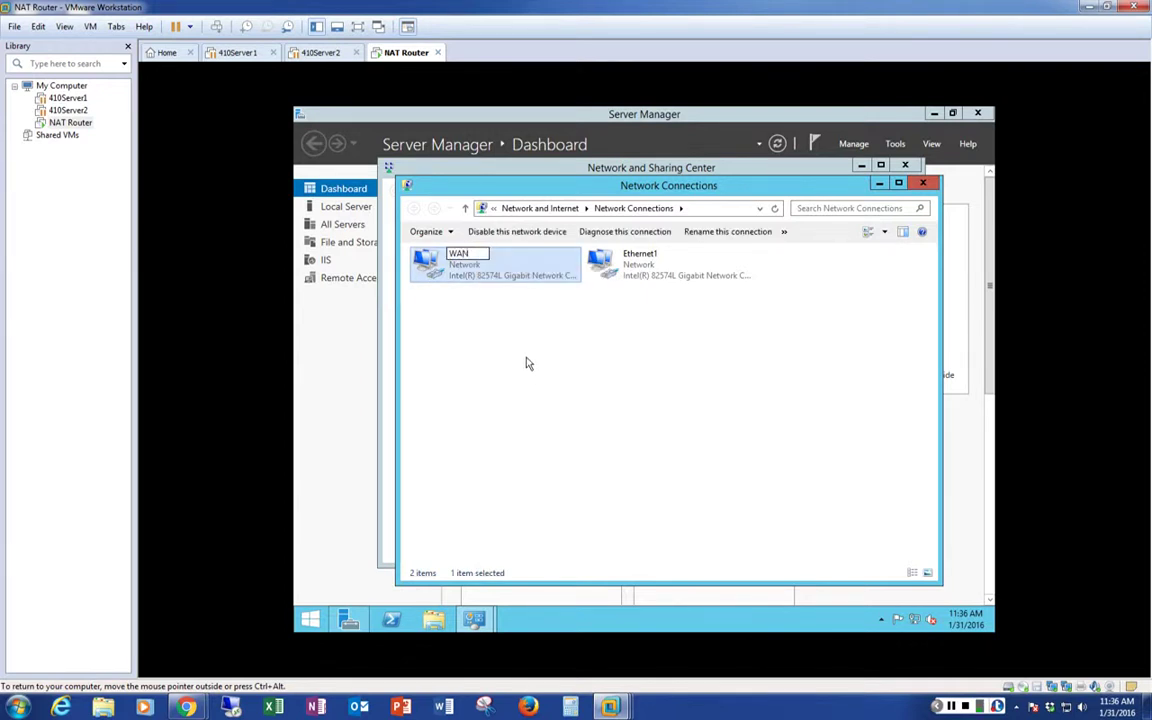
{"action": "left_click", "coordinate": [560, 350]}
Rename the Ethernet1 adapter to LAN
{"action": "left_click", "coordinate": [647, 265]}
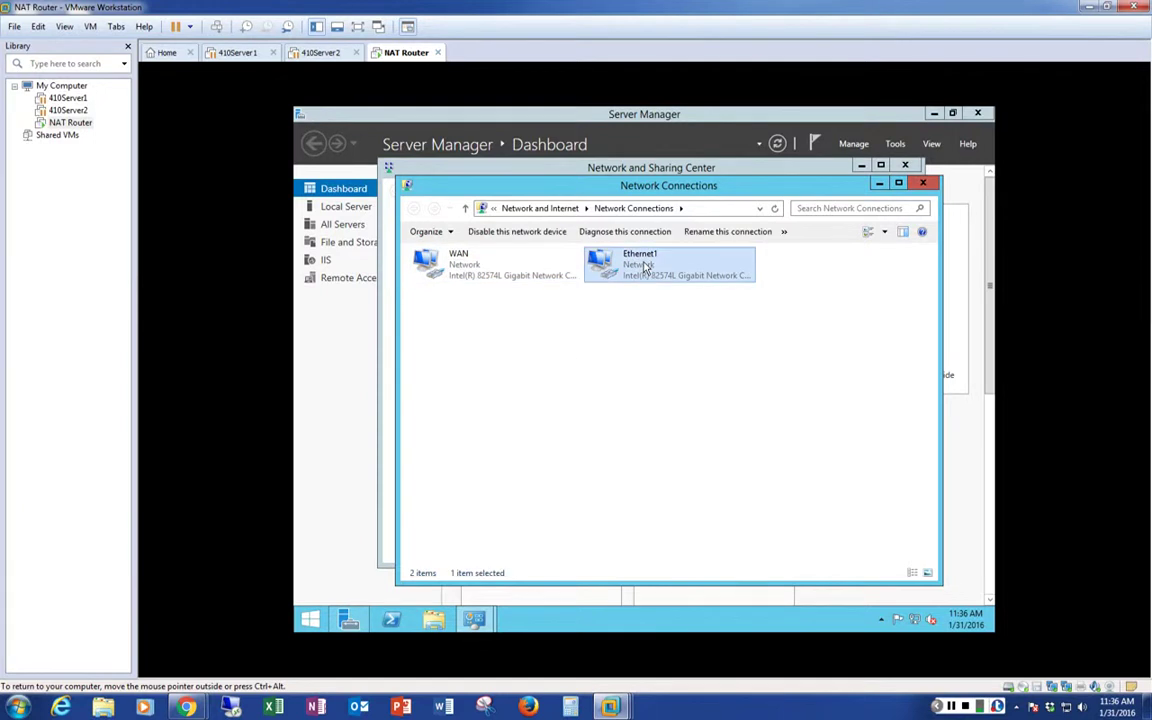
{"action": "right_click", "coordinate": [647, 265]}
{"action": "left_click", "coordinate": [672, 365]}
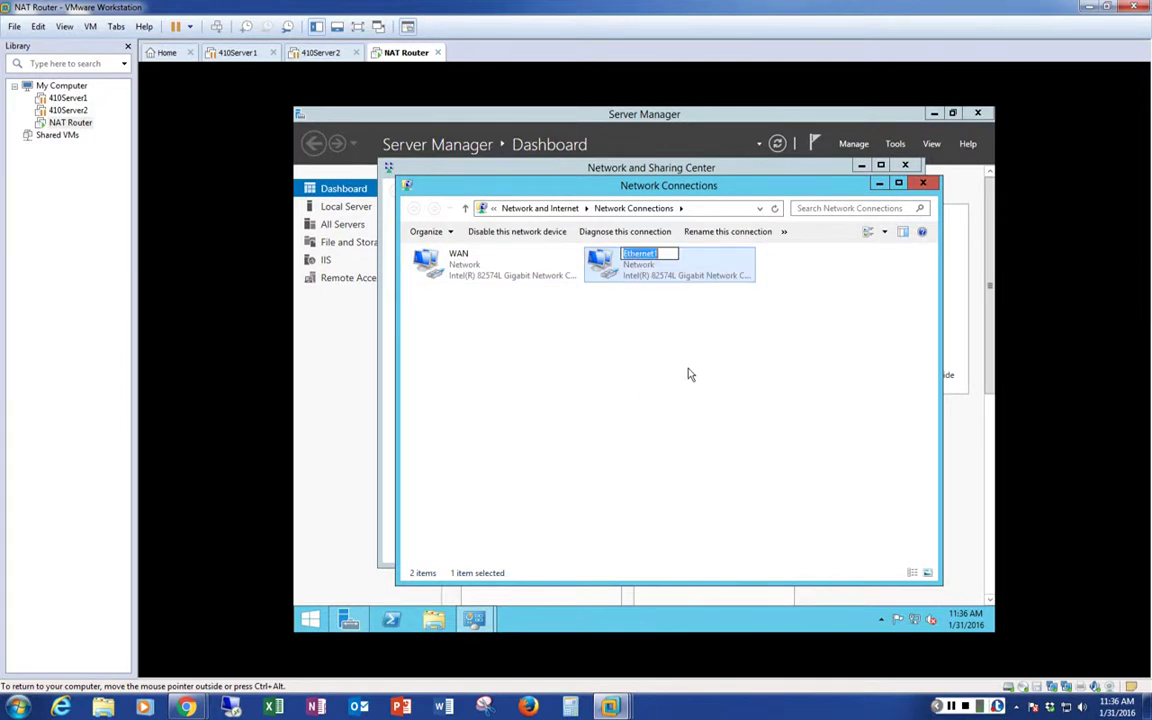
{"action": "type", "text": "LAN"}
{"action": "left_click", "coordinate": [679, 368]}
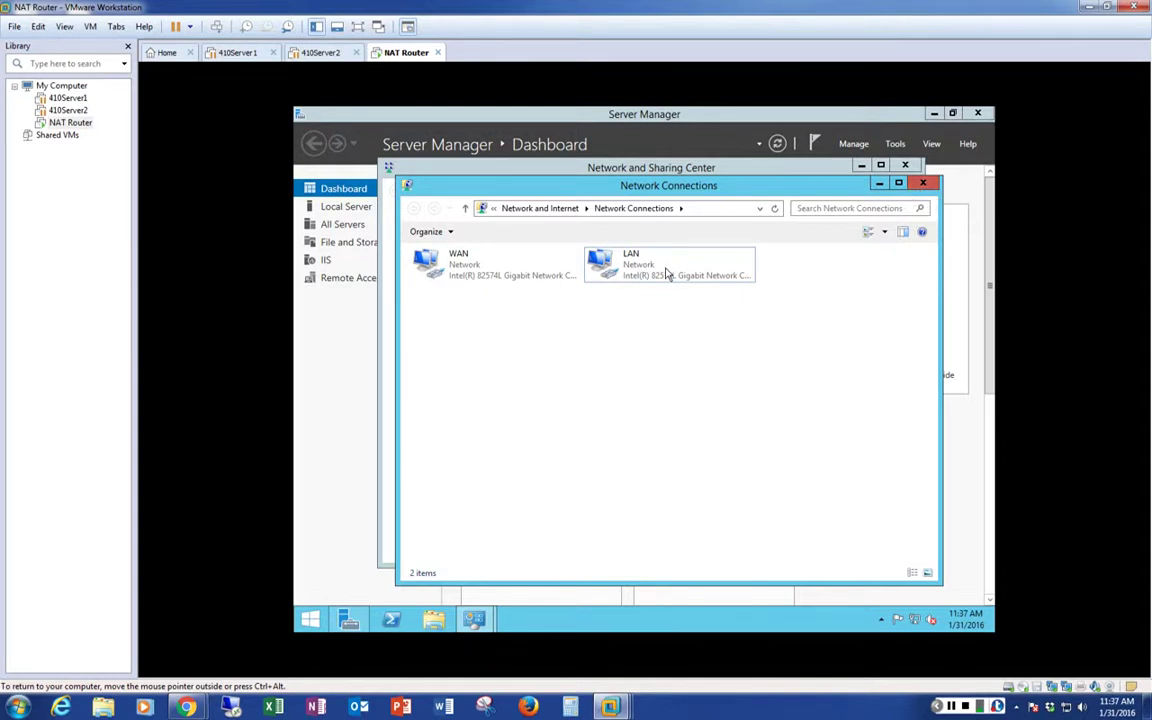
Open the LAN adapter's IPv4 properties and enter static IP 10.10.1.200
{"action": "double_click", "coordinate": [666, 272]}
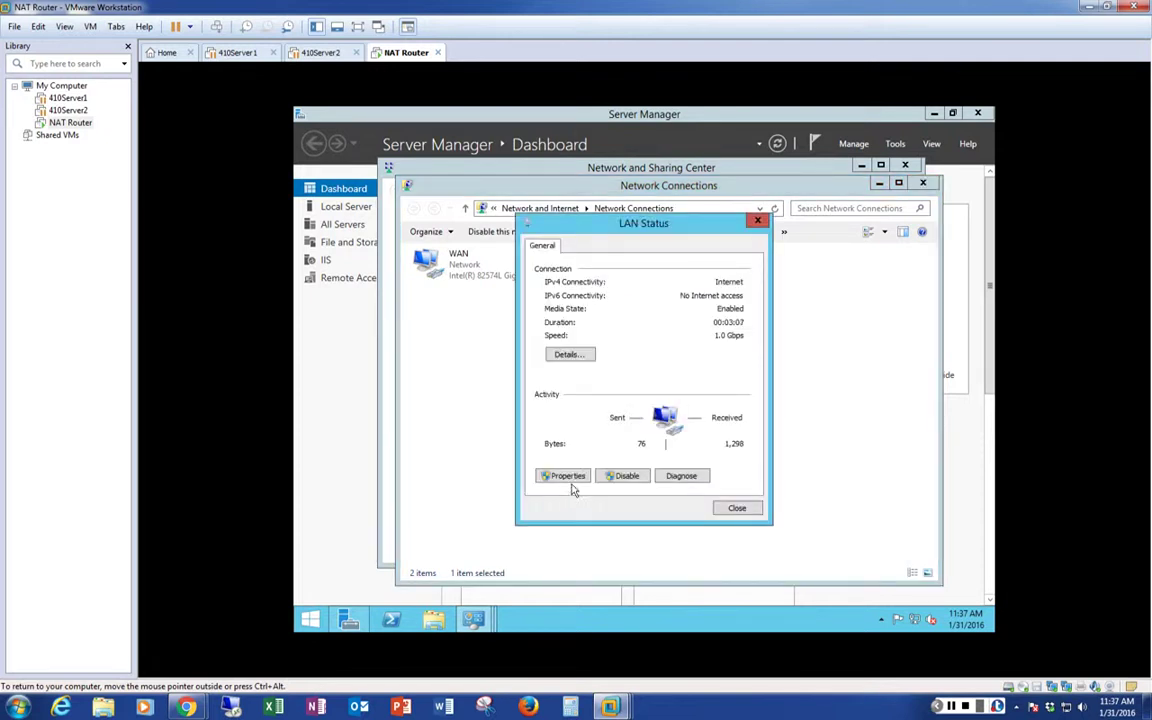
{"action": "left_click", "coordinate": [568, 476]}
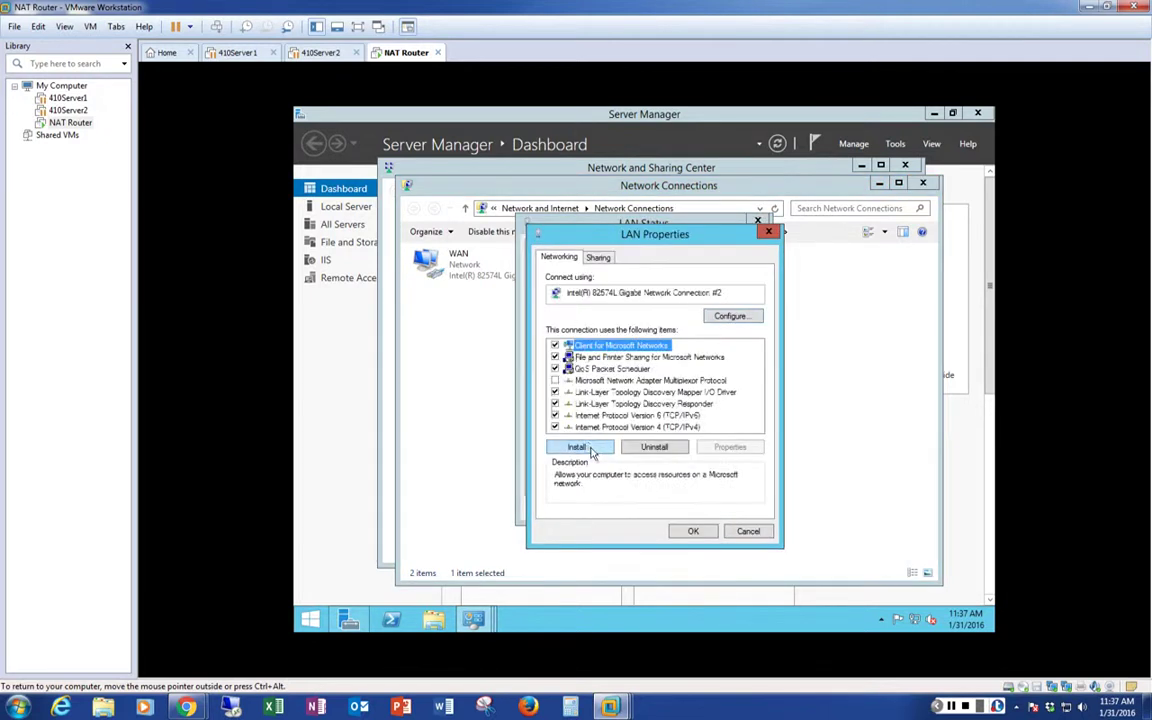
{"action": "double_click", "coordinate": [654, 427]}
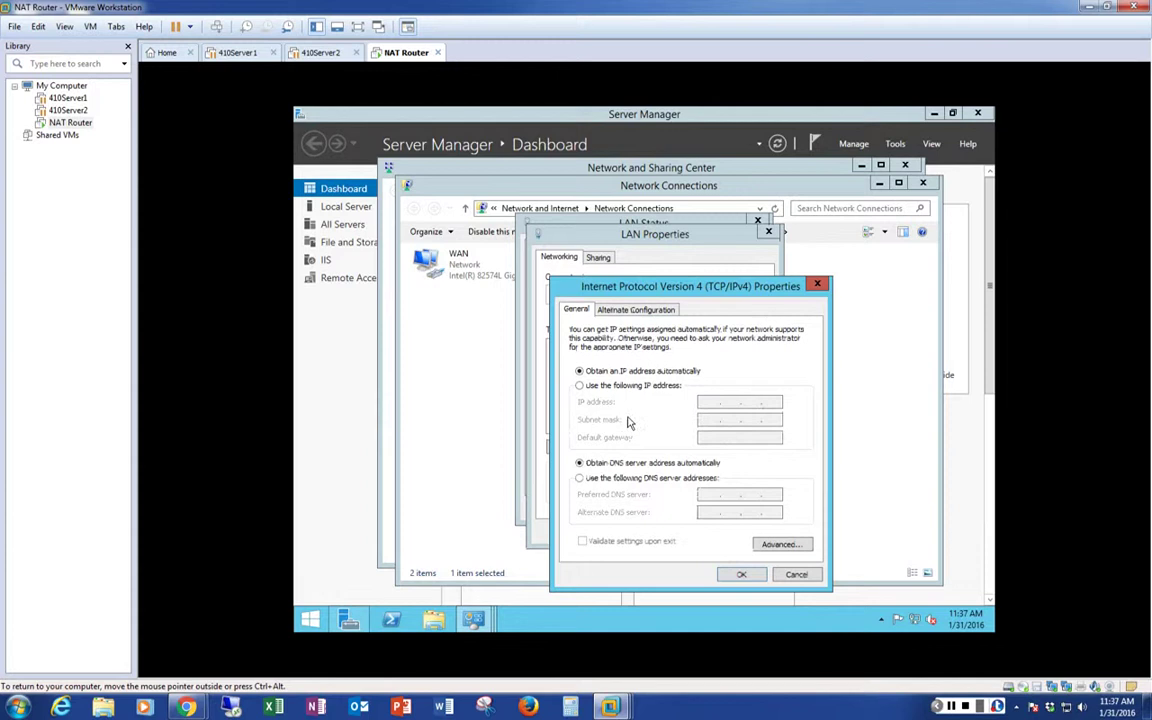
{"action": "left_click", "coordinate": [579, 386]}
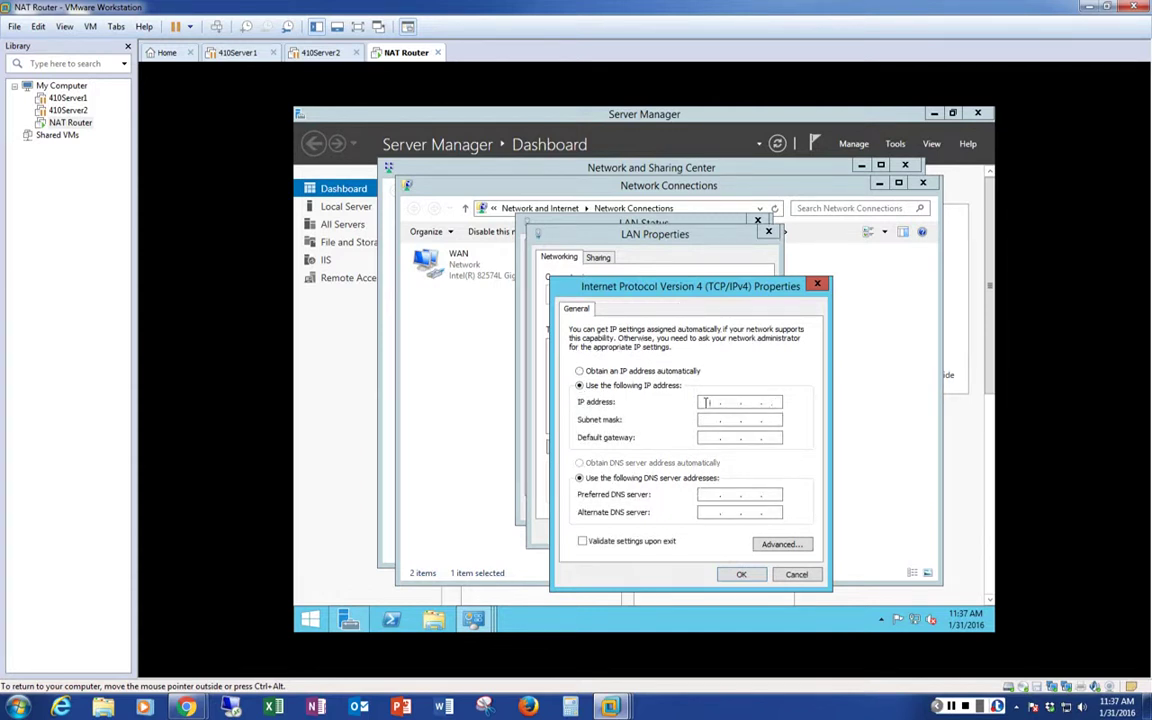
{"action": "type", "text": "10 . 10 . 1 . 200"}
Set mask 255.255.0.0 with gateway and DNS 10.10.1.200, then apply and close
{"action": "left_click", "coordinate": [709, 422]}
{"action": "key", "text": "period"}
{"action": "type", "text": "255"}
{"action": "key", "text": "Tab"}
{"action": "type", "text": "10"}
{"action": "key", "text": "BackSpace"}
{"action": "key", "text": "BackSpace"}
{"action": "type", "text": "10 . 110"}
{"action": "key", "text": "BackSpace"}
{"action": "key", "text": "BackSpace"}
{"action": "key", "text": "BackSpace"}
{"action": "type", "text": "1020010.10.1.200"}
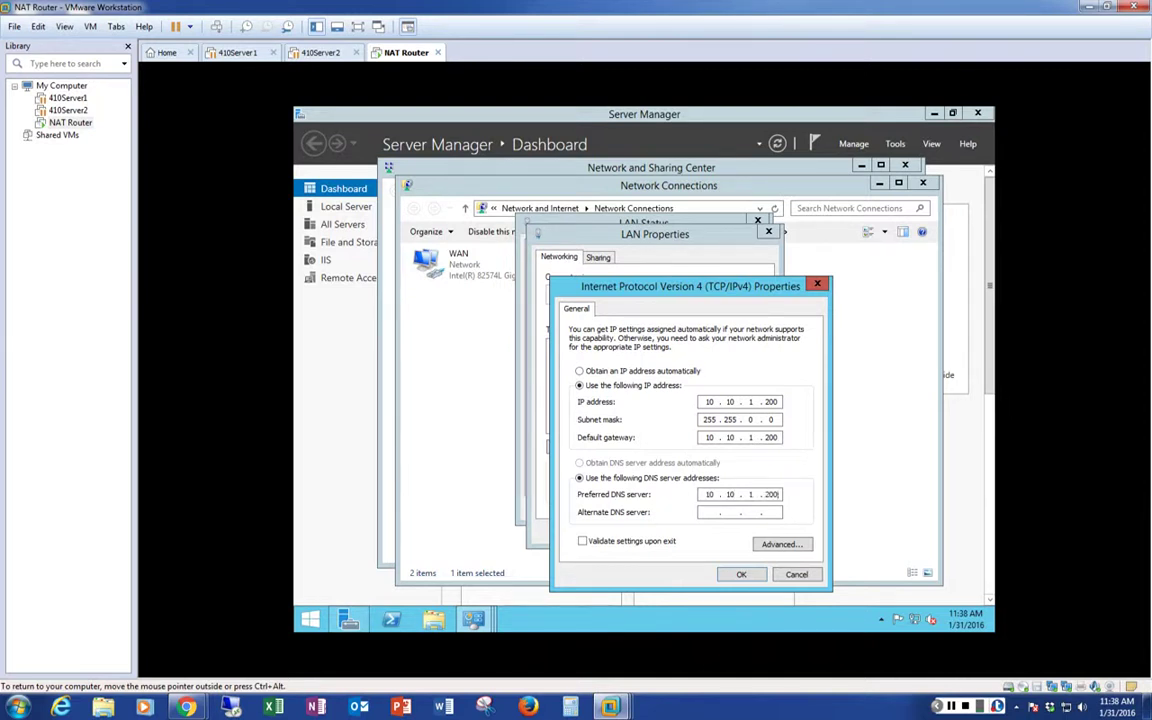
{"action": "left_click", "coordinate": [741, 574]}
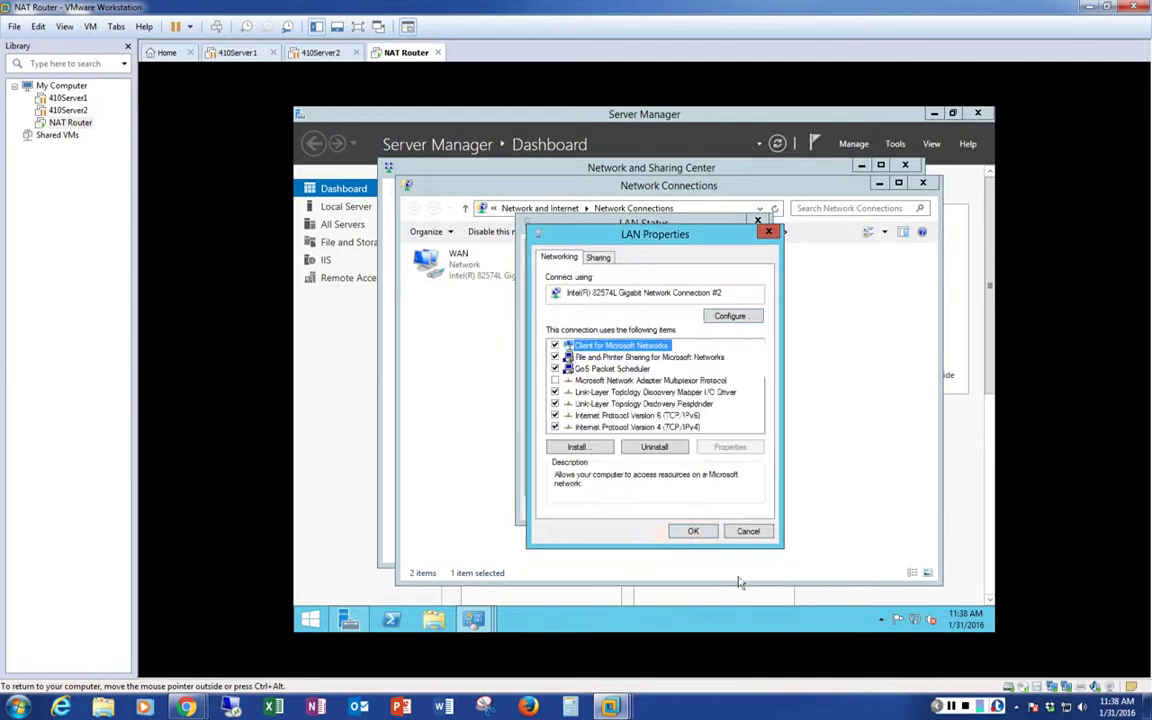
{"action": "left_click", "coordinate": [693, 531]}
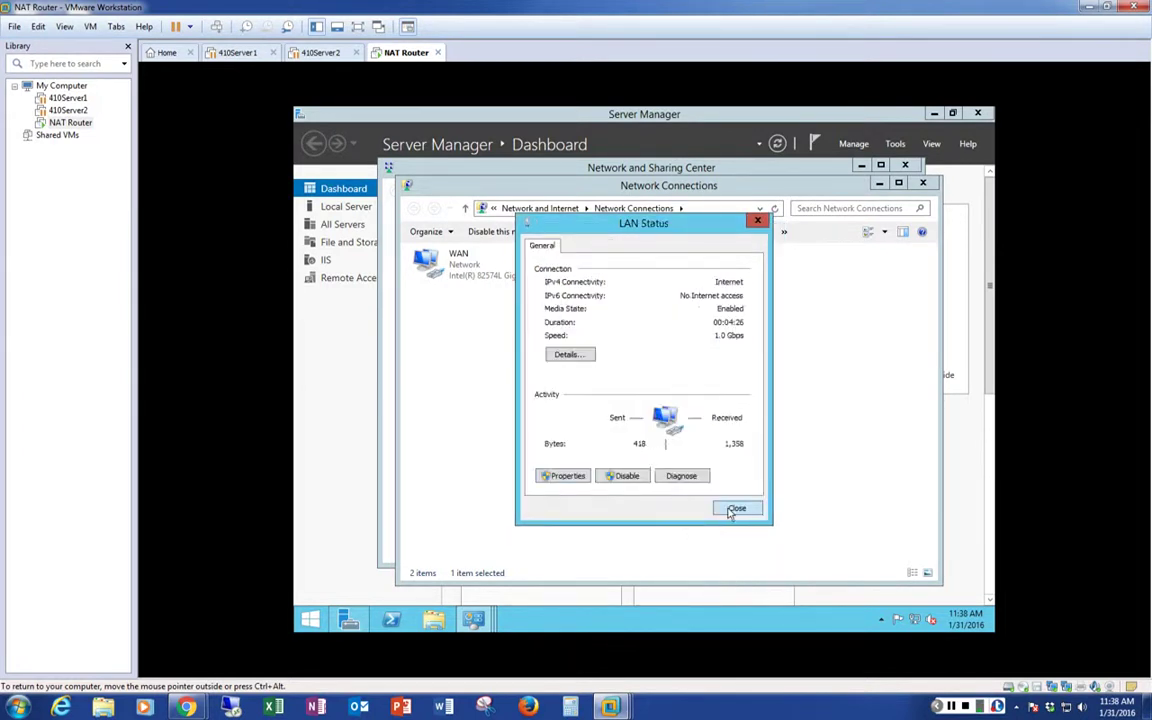
{"action": "left_click", "coordinate": [735, 510]}
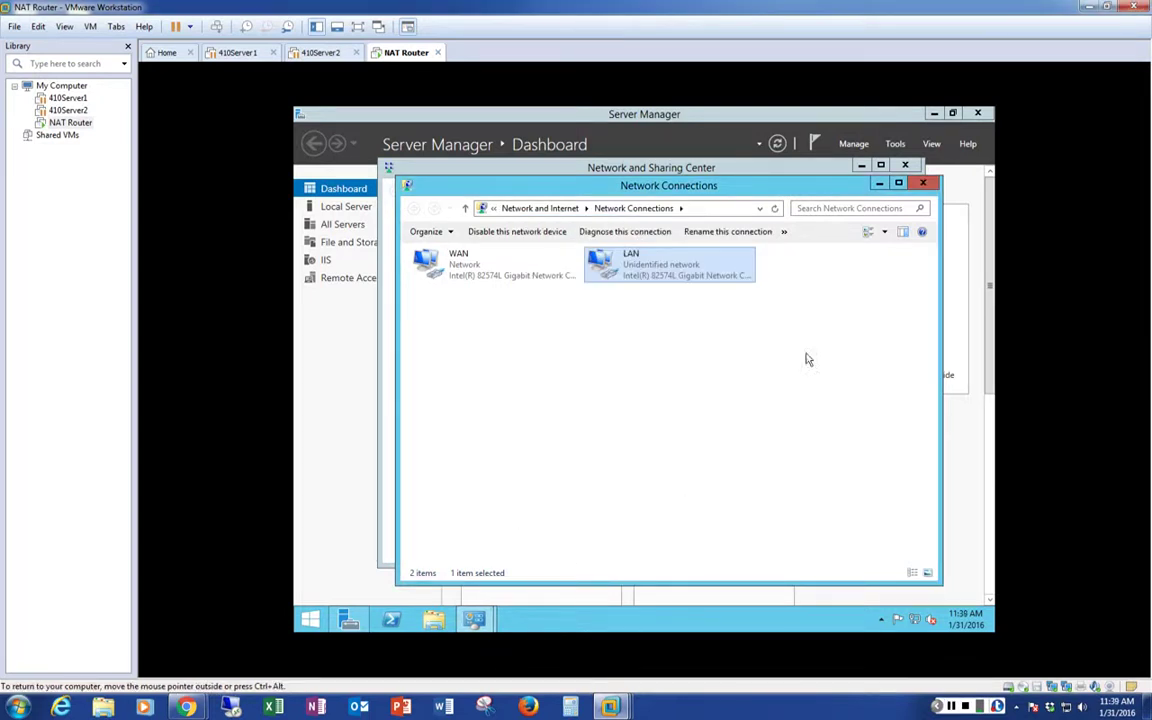
Close Network Connections and Network and Sharing Center, then switch Server Manager to Remote Access
{"action": "left_click", "coordinate": [924, 186]}
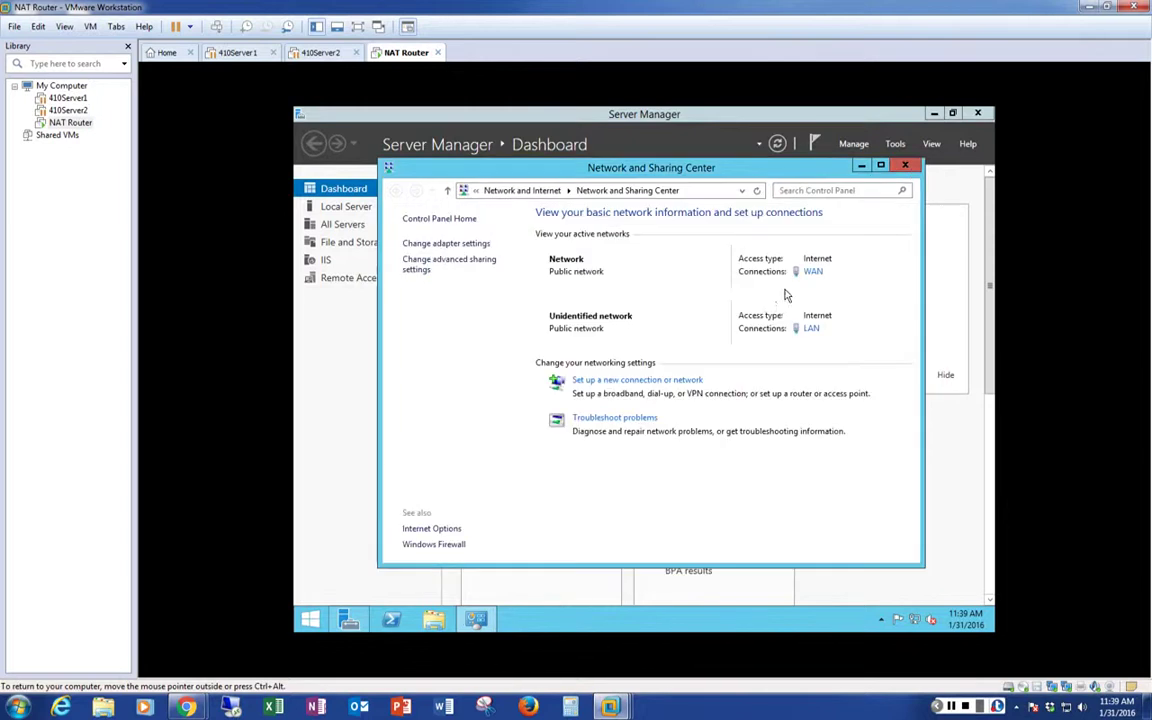
{"action": "left_click", "coordinate": [907, 166]}
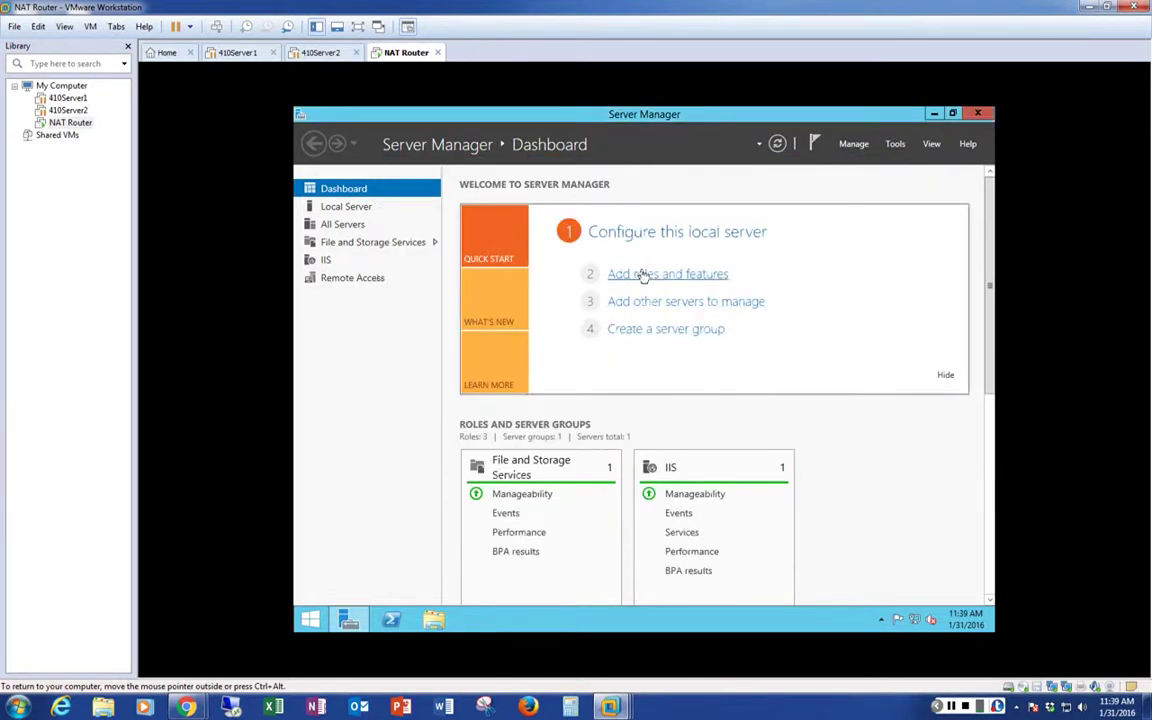
{"action": "left_click", "coordinate": [350, 280]}
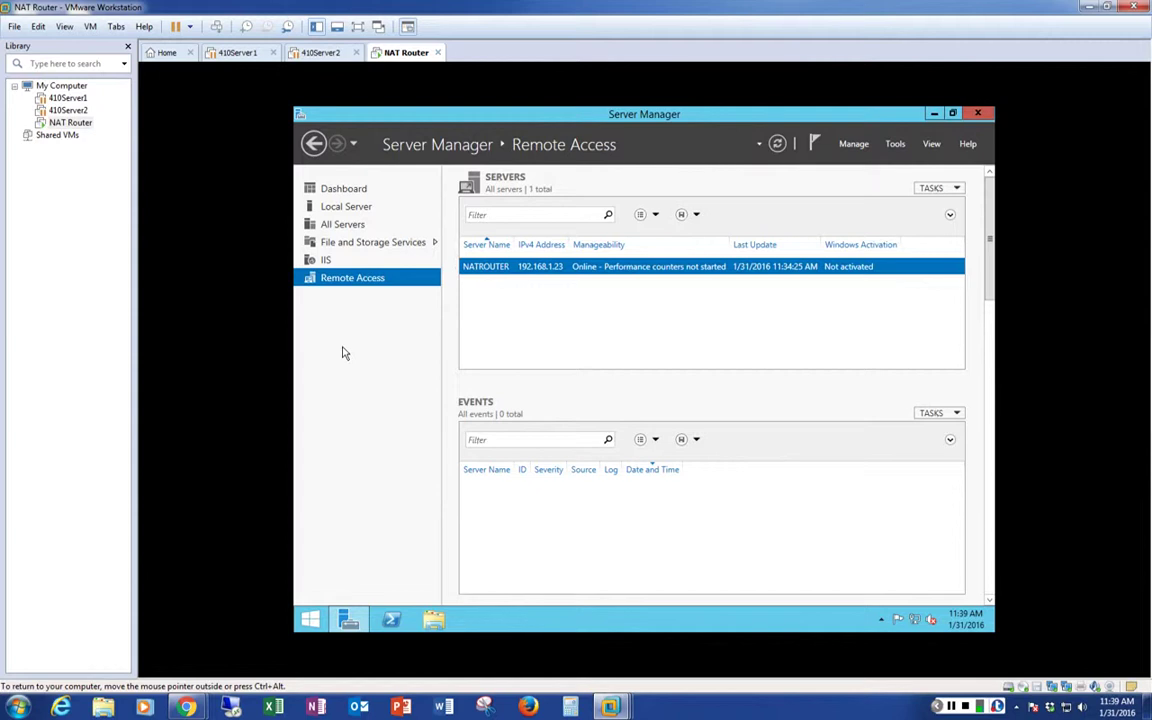
Open Remote Access Management for NATROUTER and go to its DirectAccess and VPN page
{"action": "right_click", "coordinate": [564, 270]}
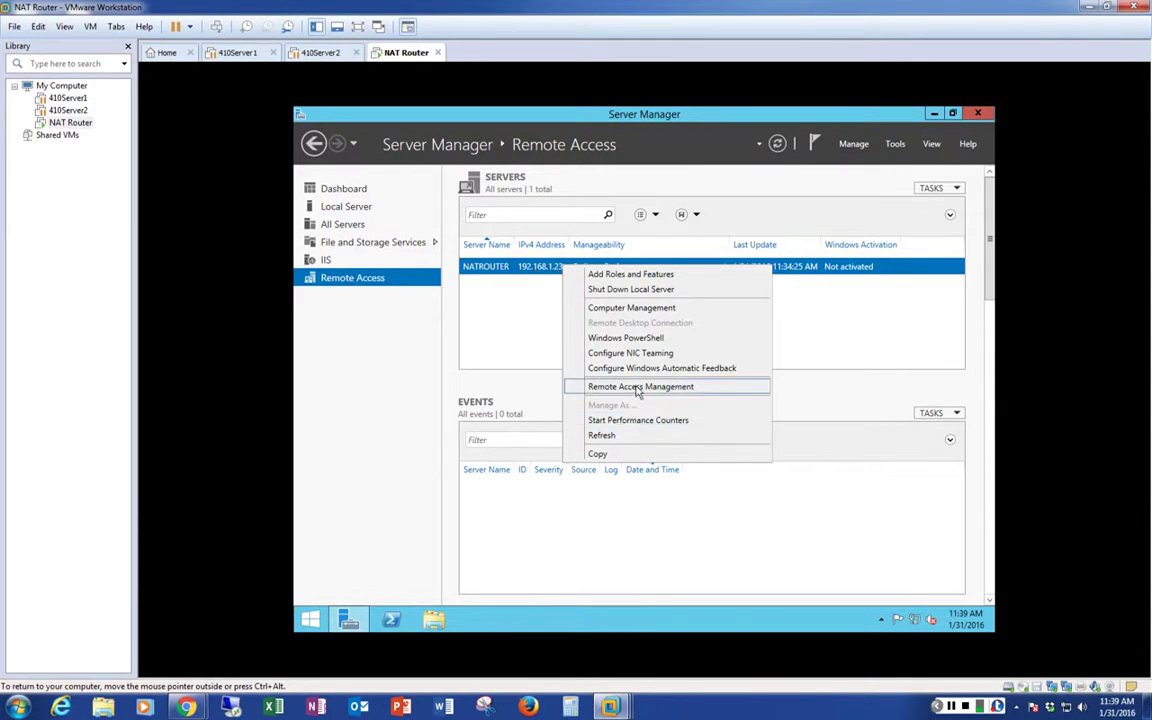
{"action": "left_click", "coordinate": [637, 390]}
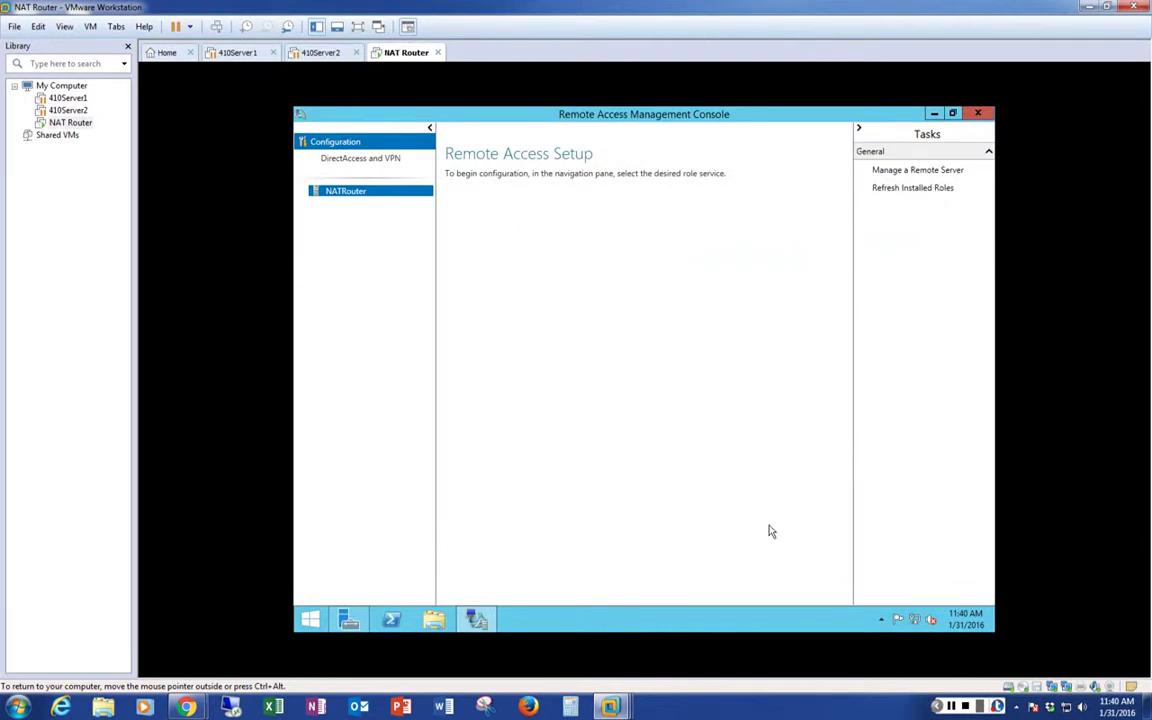
{"action": "mouse_move", "coordinate": [922, 624]}
{"action": "left_click", "coordinate": [914, 187]}
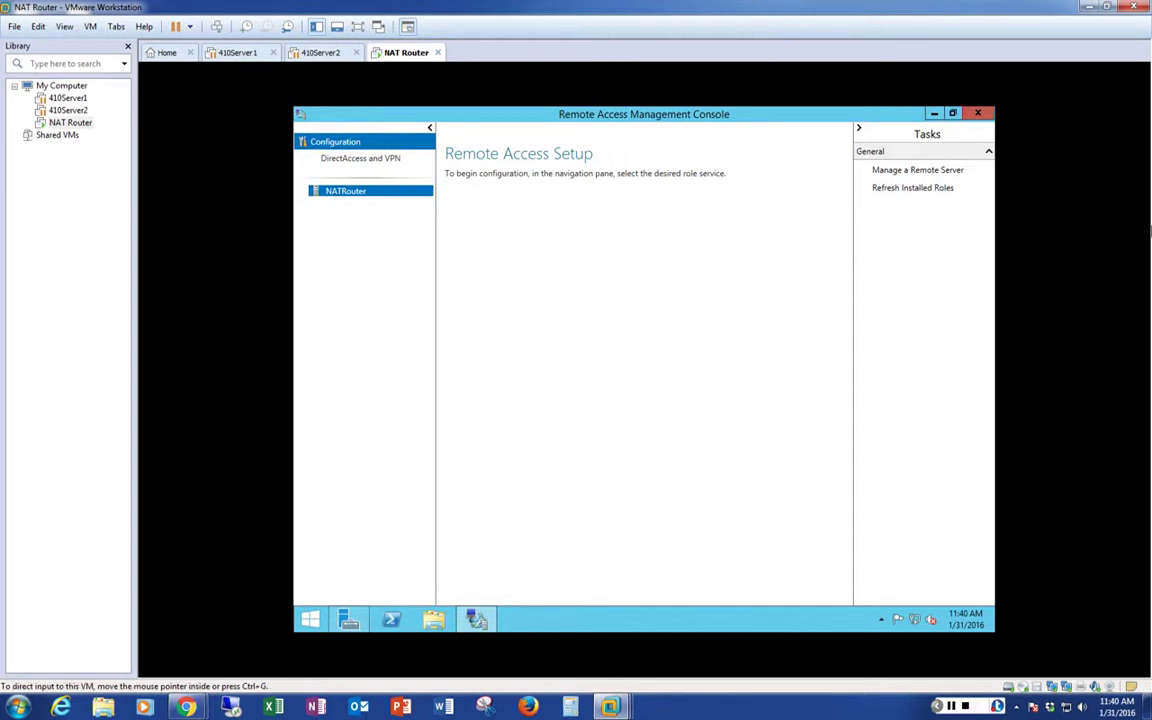
{"action": "left_click", "coordinate": [951, 707]}
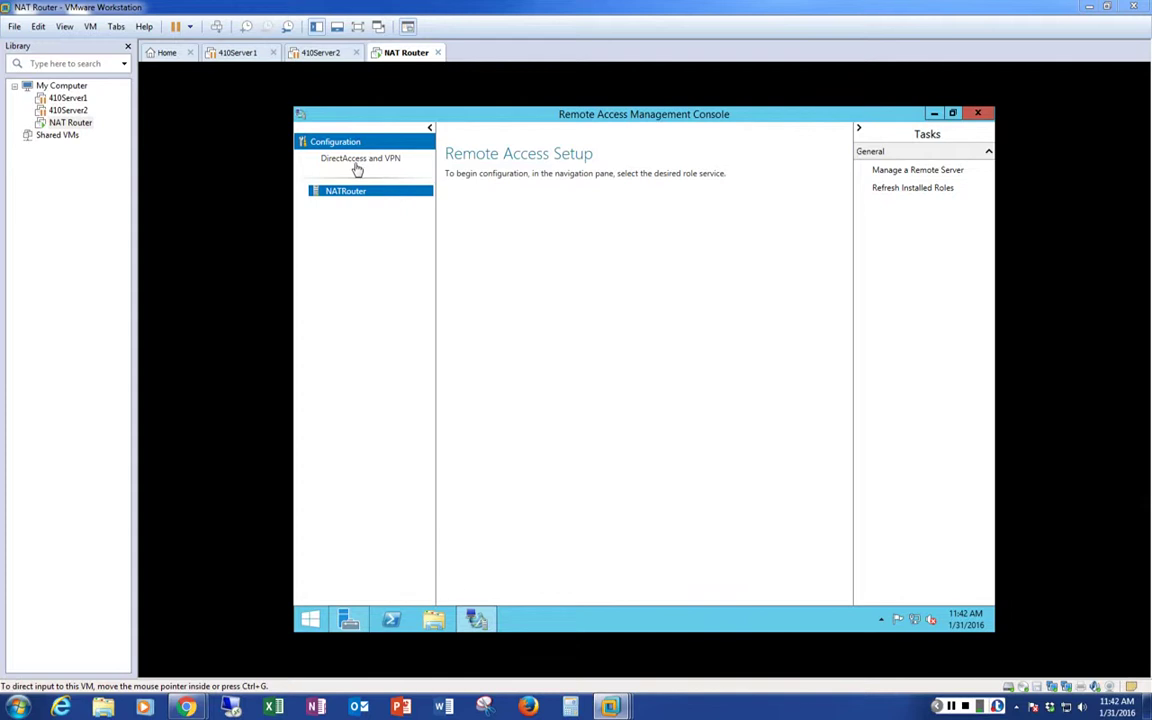
{"action": "left_click", "coordinate": [366, 170]}
{"action": "left_click", "coordinate": [366, 167]}
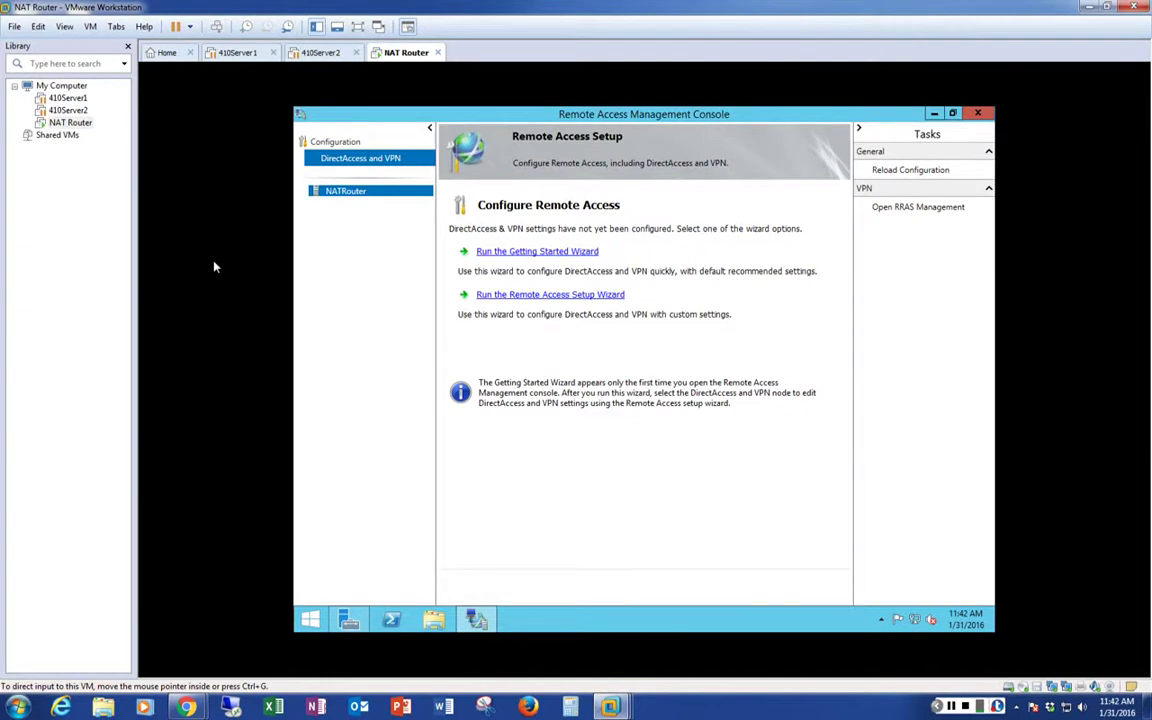
{"action": "left_click", "coordinate": [955, 706]}
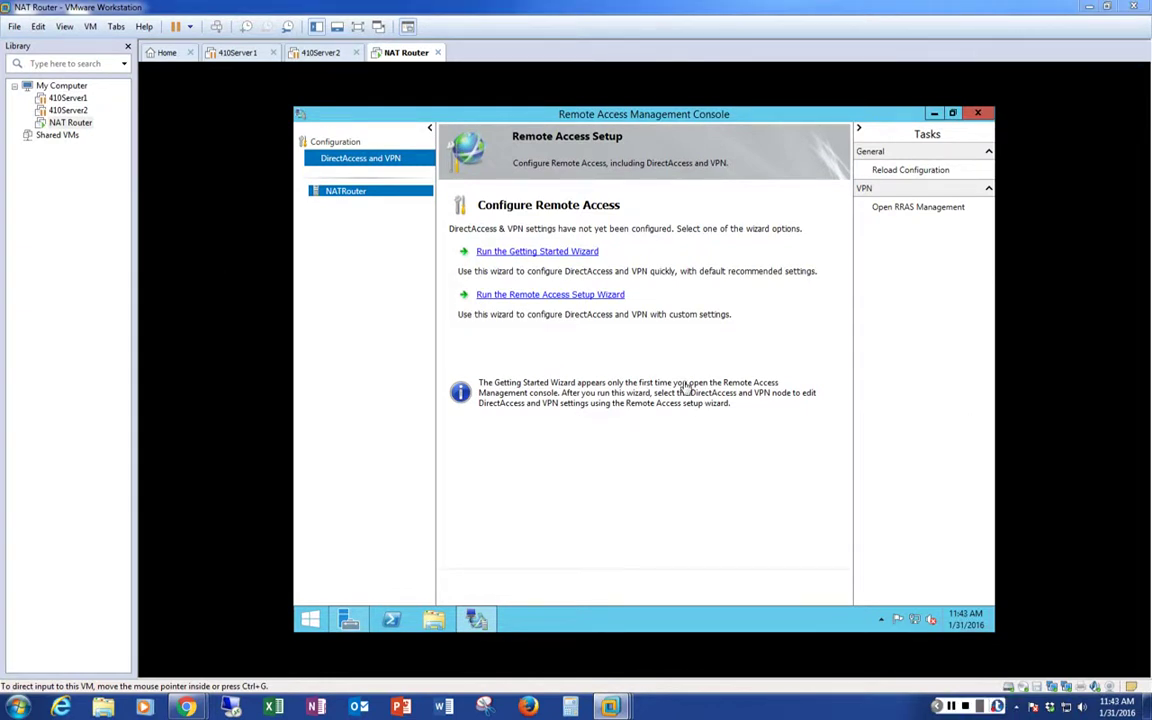
From RRAS Management, run Configure and Enable Routing and Remote Access on NATROUTER, selecting NAT
{"action": "left_click", "coordinate": [901, 212]}
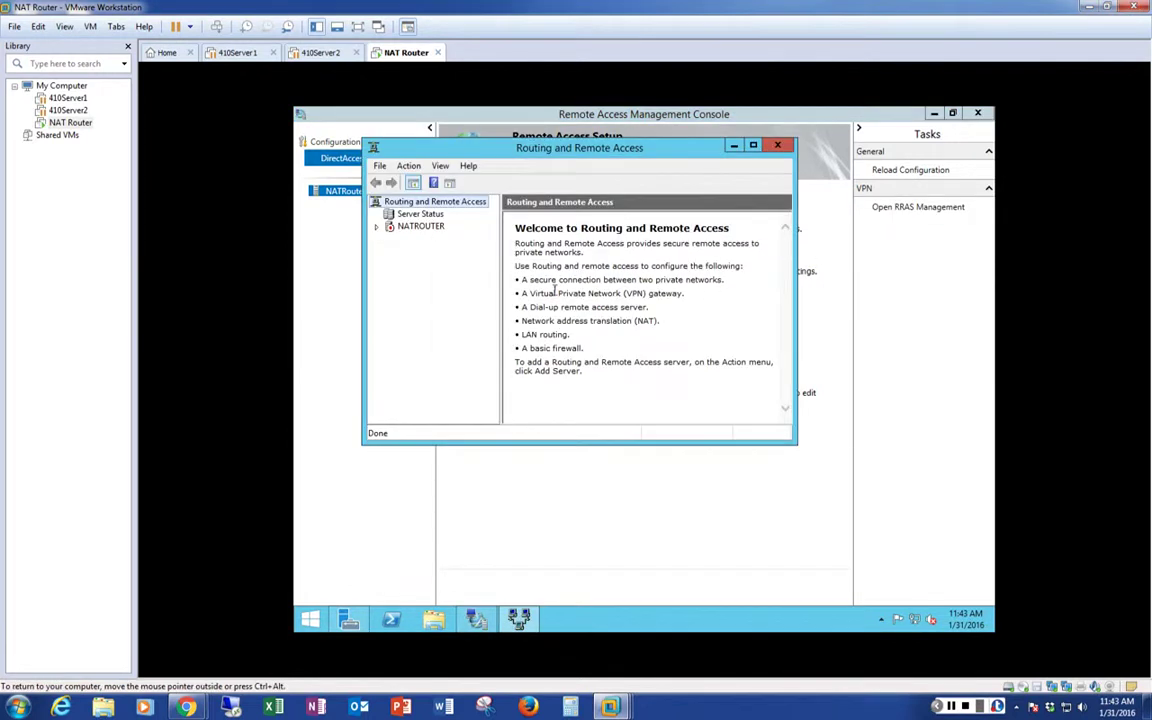
{"action": "left_click", "coordinate": [420, 230]}
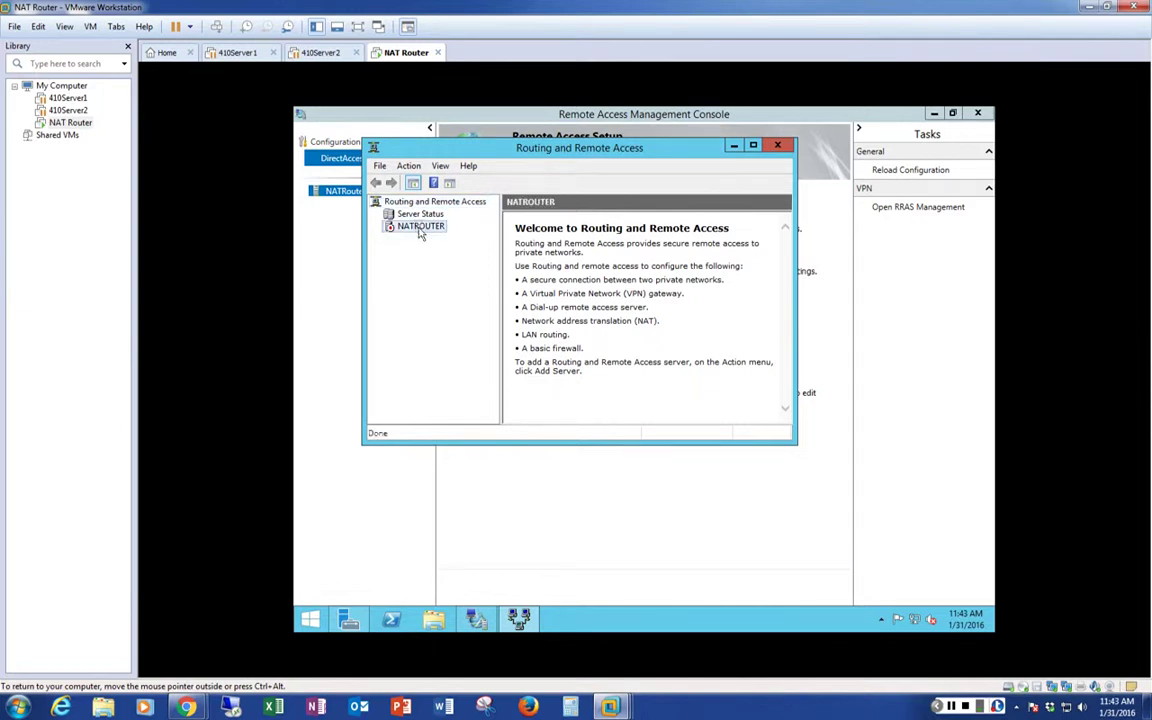
{"action": "right_click", "coordinate": [420, 230]}
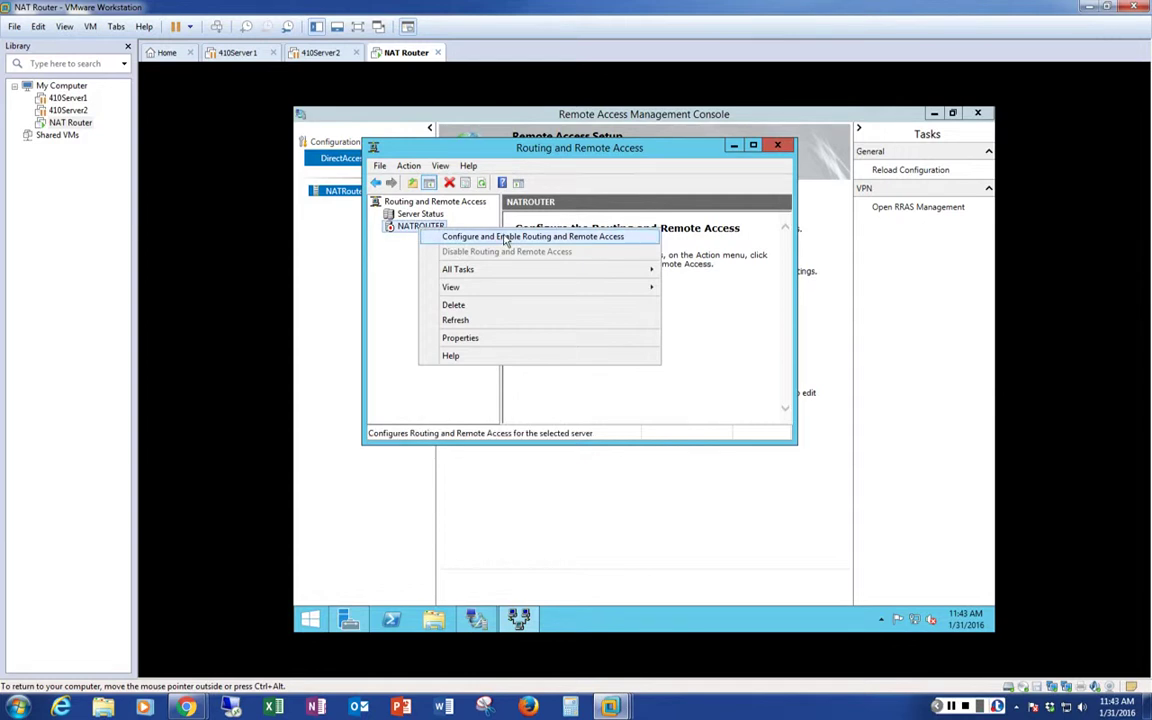
{"action": "left_click", "coordinate": [507, 238]}
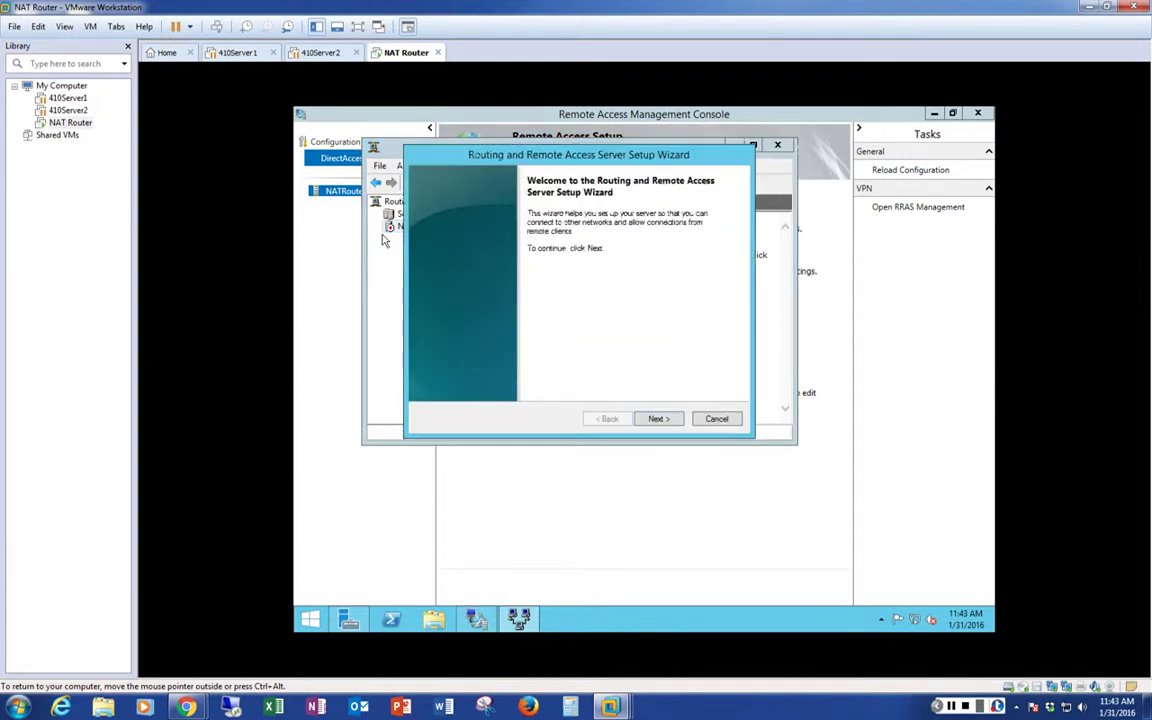
{"action": "left_click", "coordinate": [658, 418]}
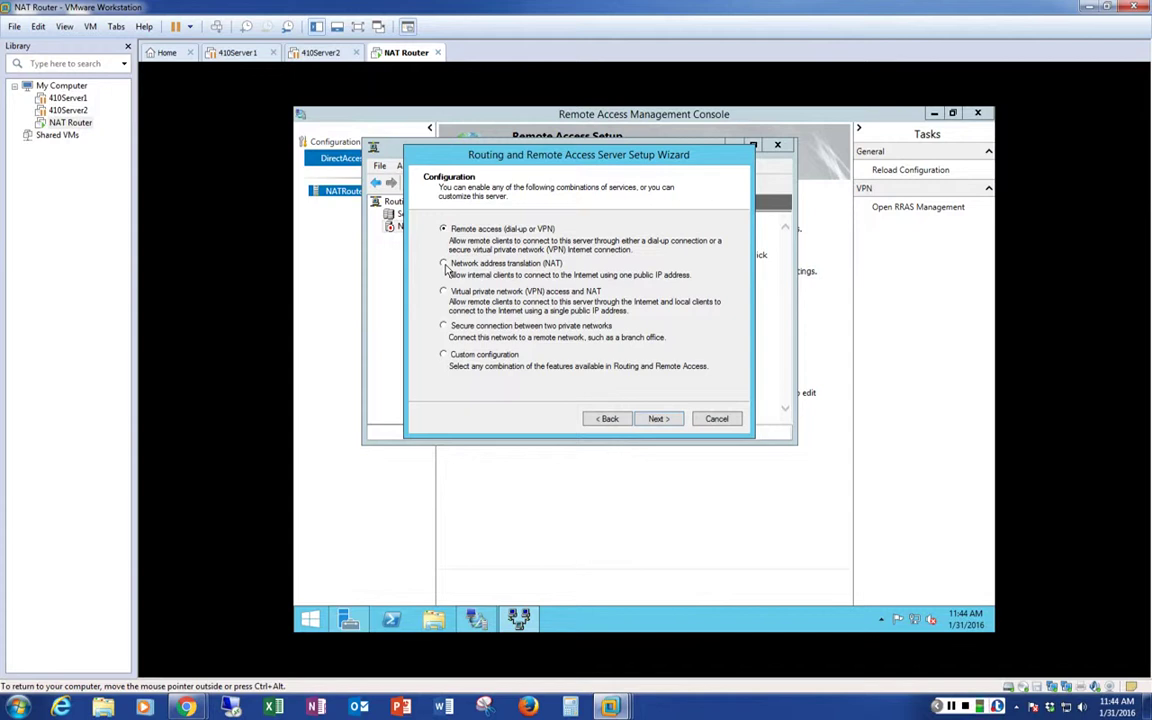
{"action": "left_click", "coordinate": [444, 264]}
Select WAN as the public Internet interface and finish the NAT wizard
{"action": "left_click", "coordinate": [656, 419]}
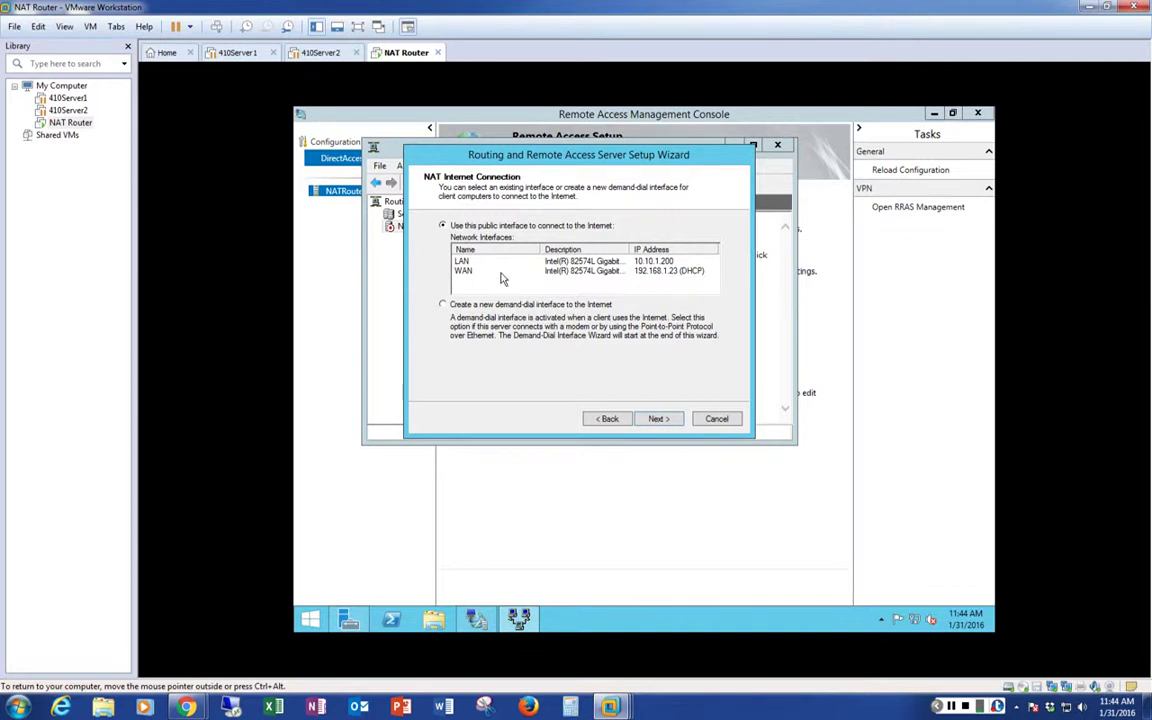
{"action": "left_click", "coordinate": [501, 273]}
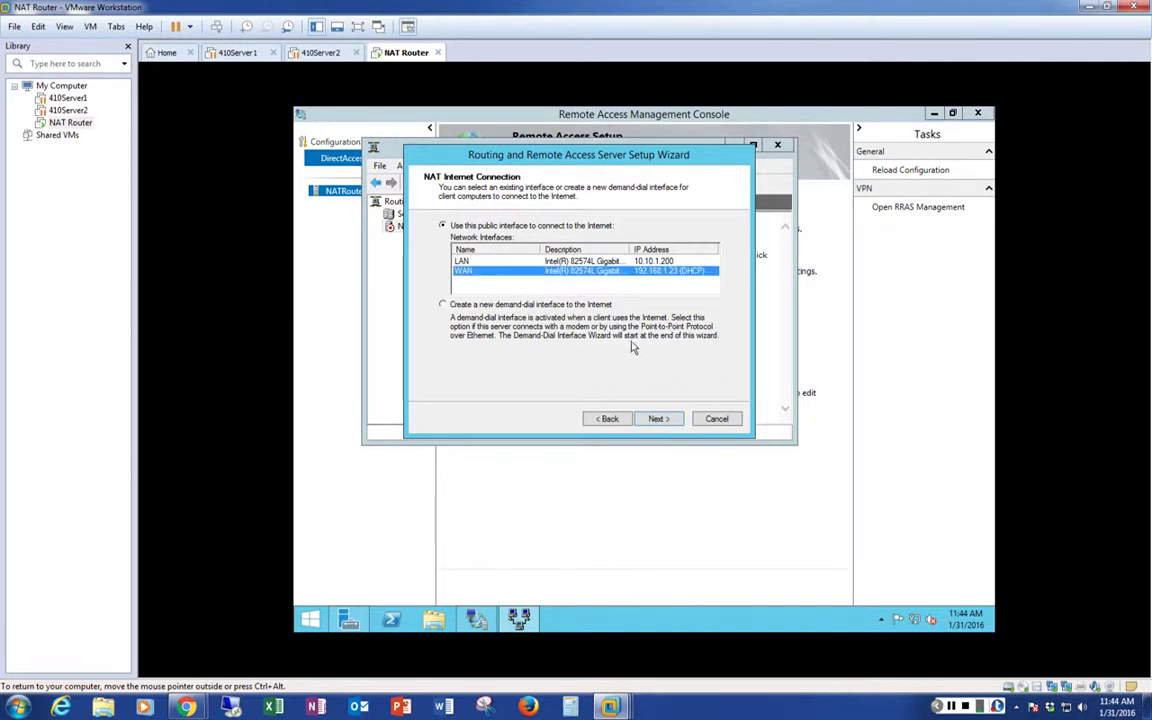
{"action": "left_click", "coordinate": [657, 419]}
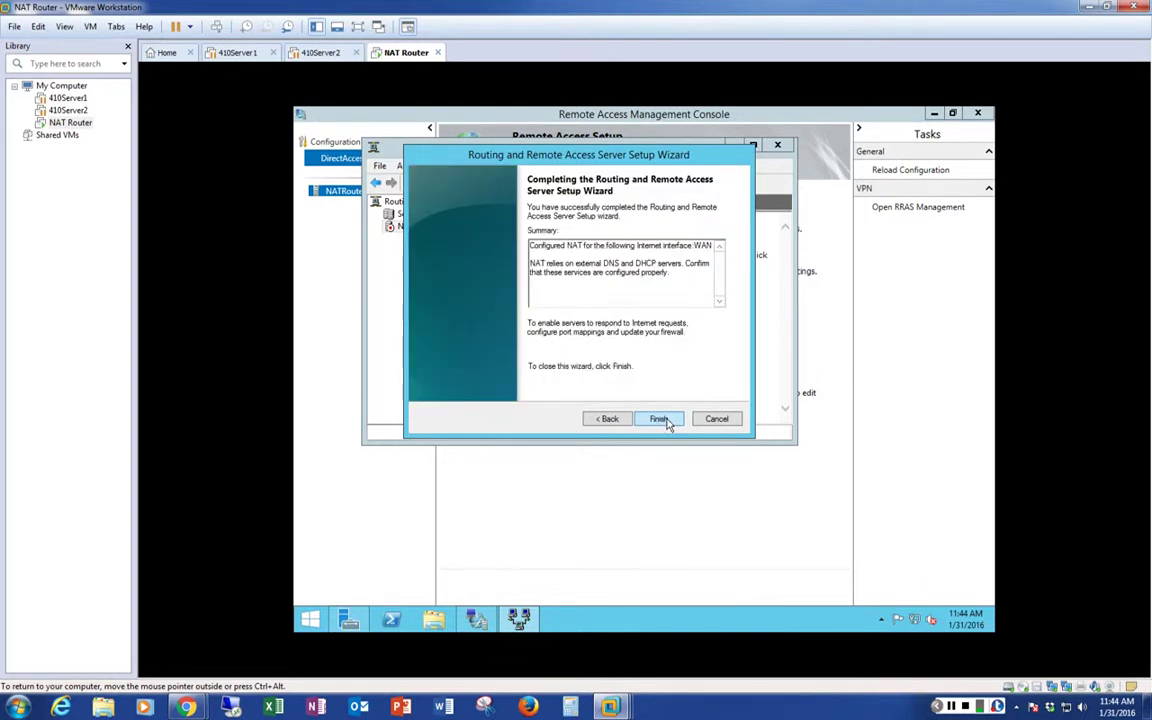
{"action": "left_click", "coordinate": [665, 420]}
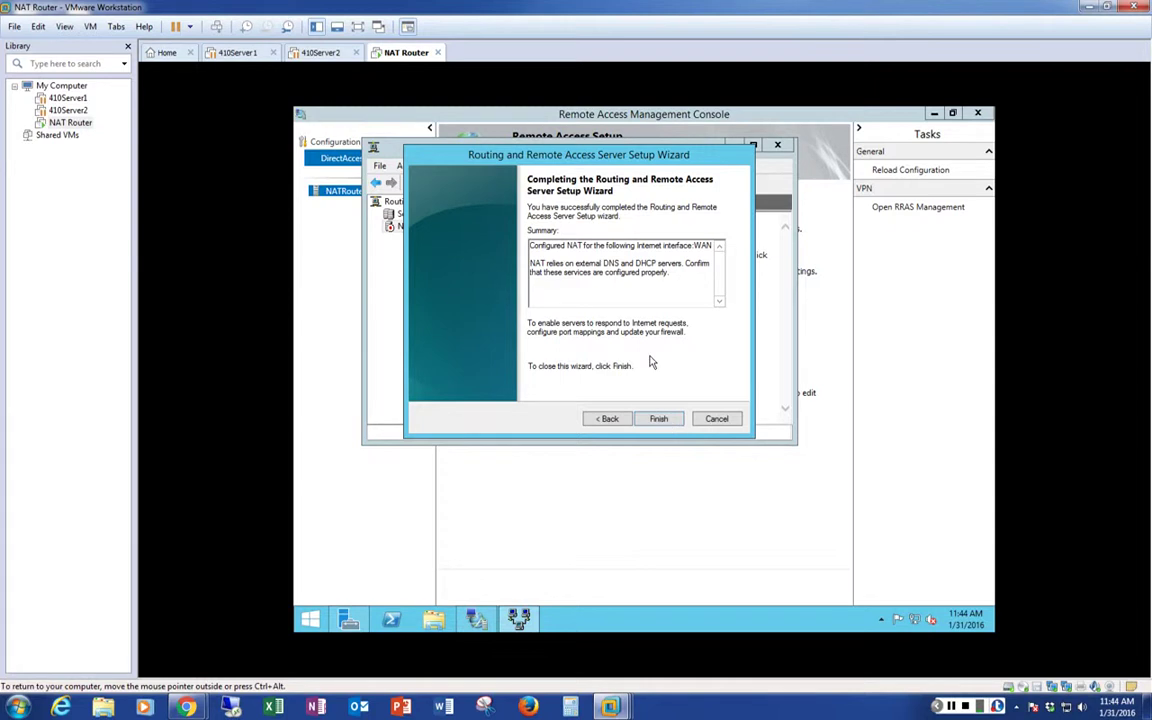
{"action": "left_click", "coordinate": [658, 419]}
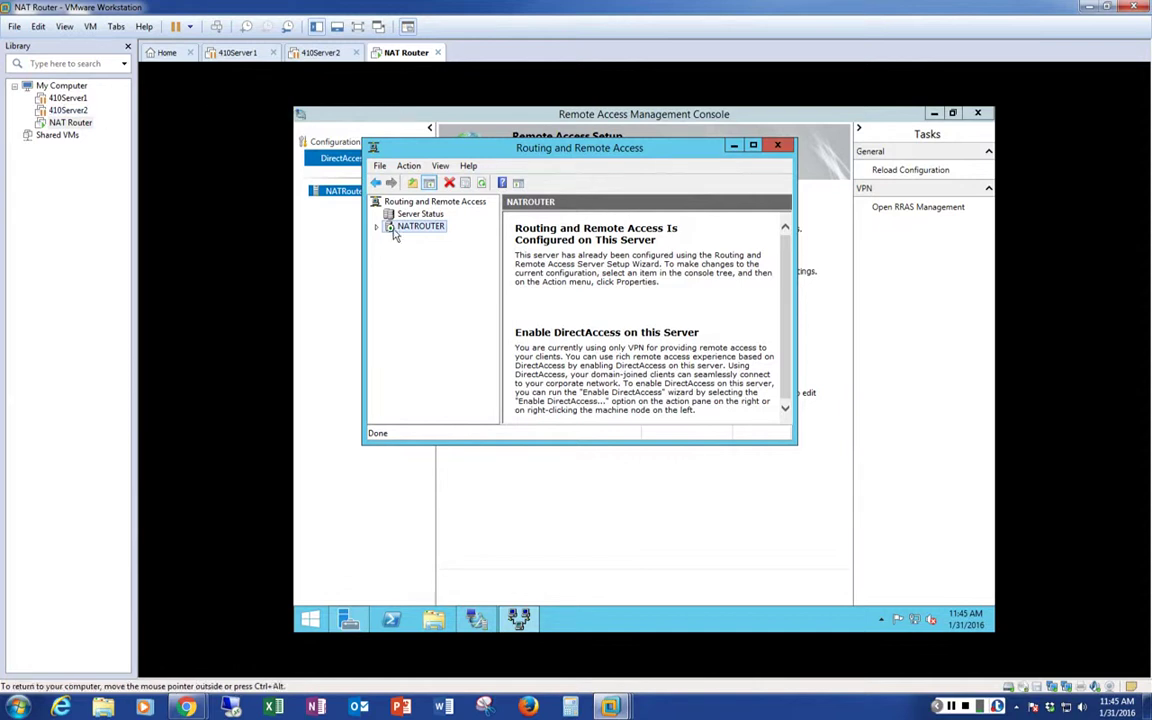
Expand NATROUTER and its IPv6 branch, then close the Routing and Remote Access console
{"action": "double_click", "coordinate": [396, 231]}
{"action": "left_click", "coordinate": [389, 275]}
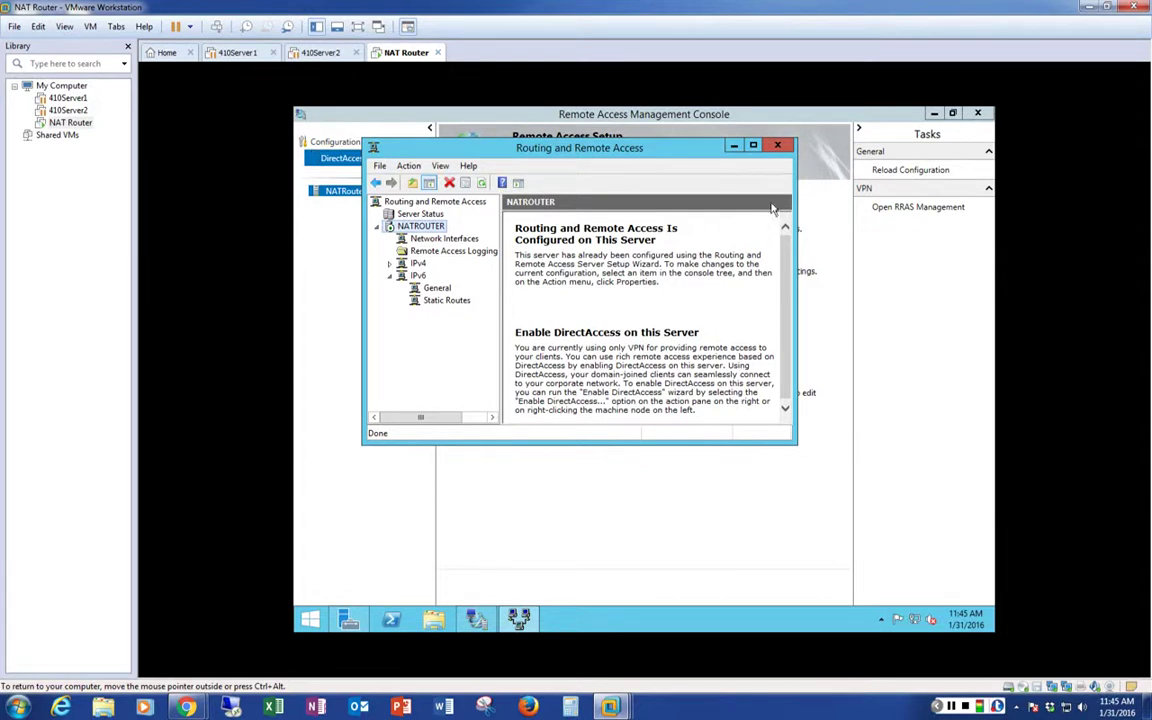
{"action": "left_click", "coordinate": [779, 148]}
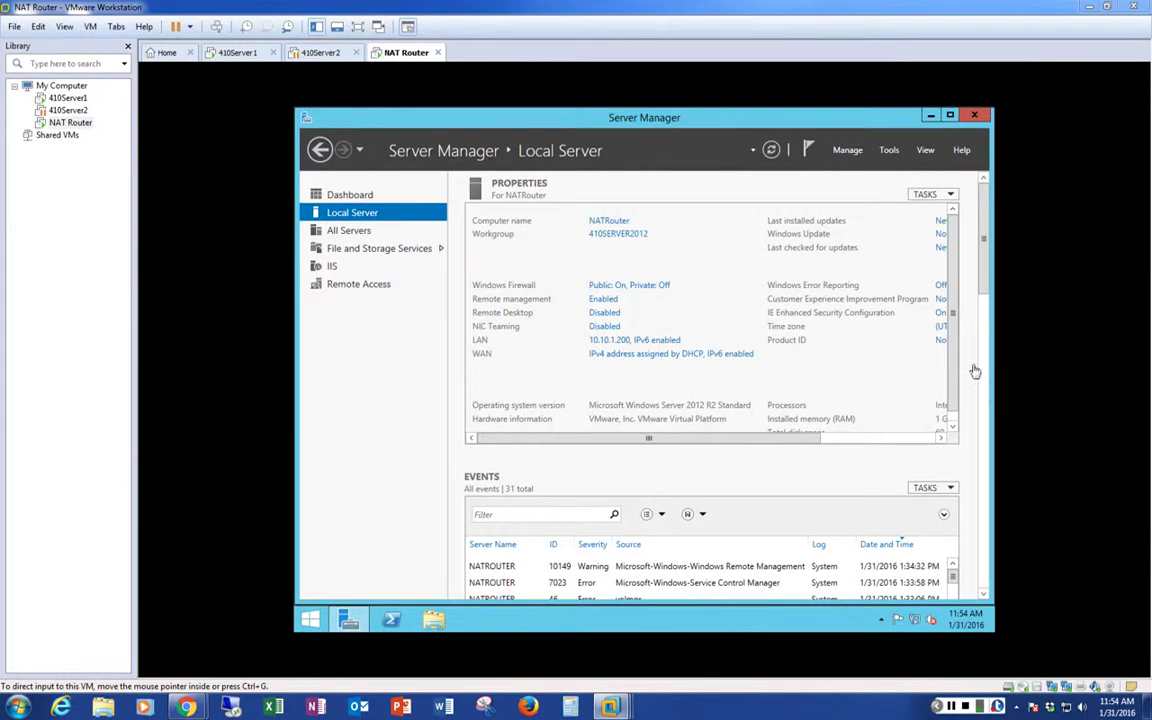
{"action": "left_click_drag", "start_coordinate": [994, 260], "coordinate": [997, 260]}
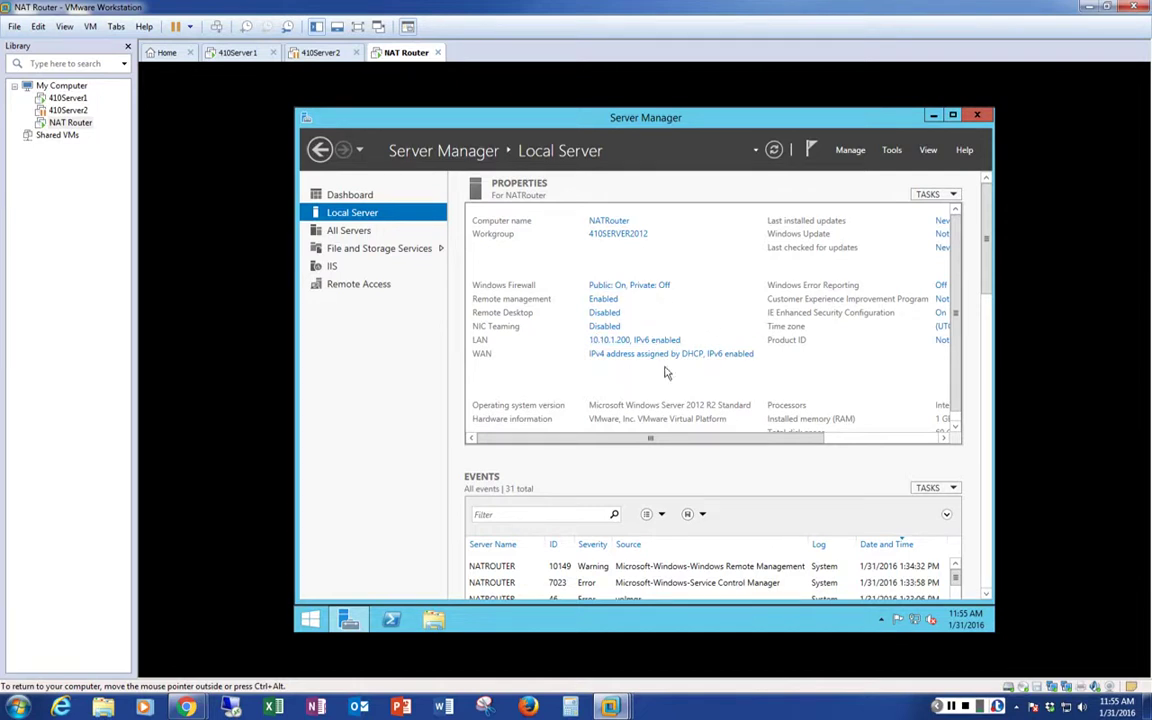
{"action": "right_click", "coordinate": [908, 619]}
{"action": "left_click", "coordinate": [905, 611]}
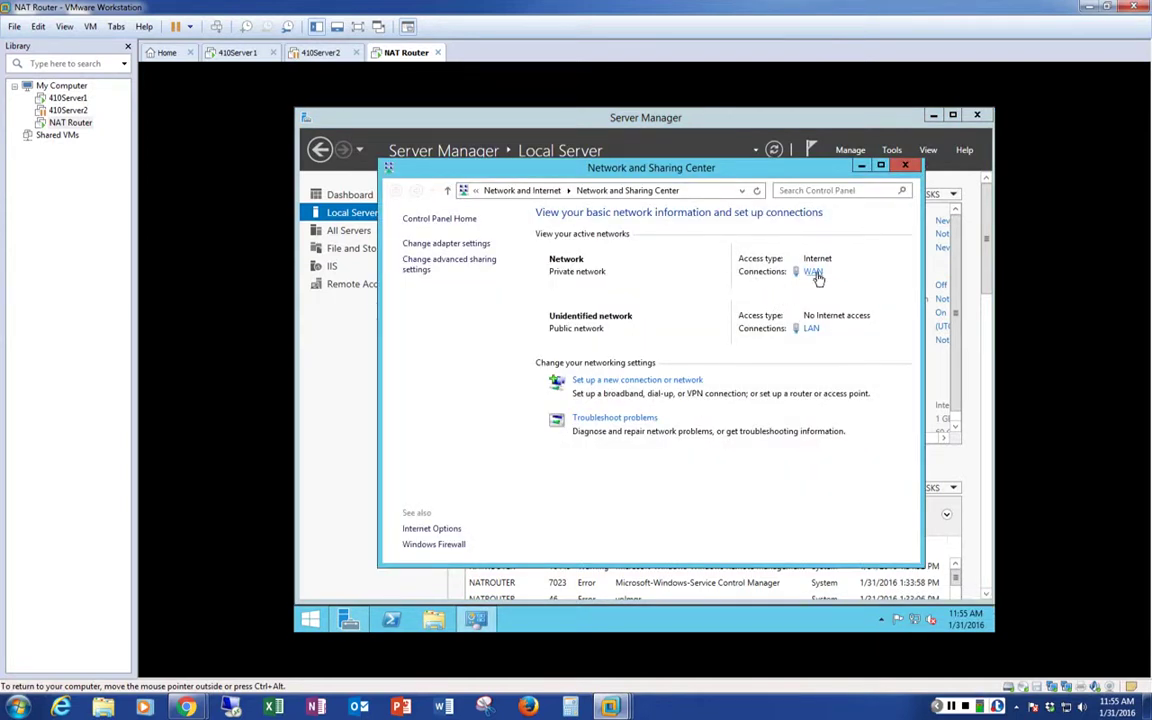
{"action": "left_click", "coordinate": [440, 243]}
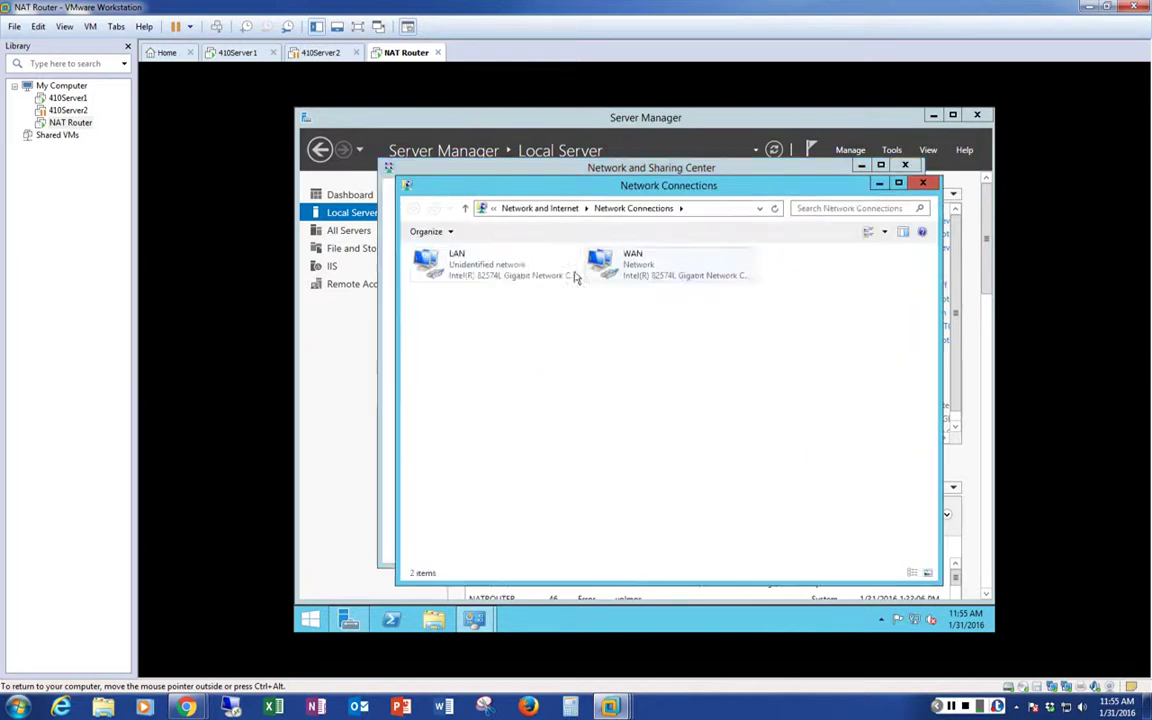
{"action": "double_click", "coordinate": [481, 266]}
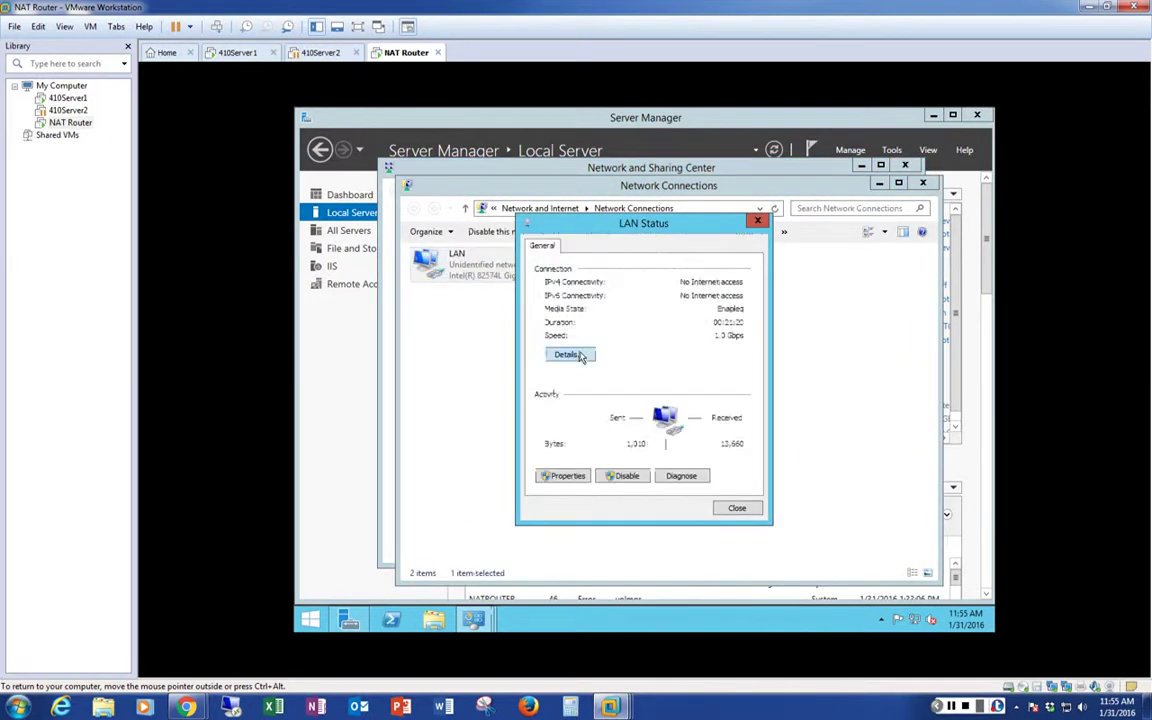
{"action": "left_click", "coordinate": [580, 355]}
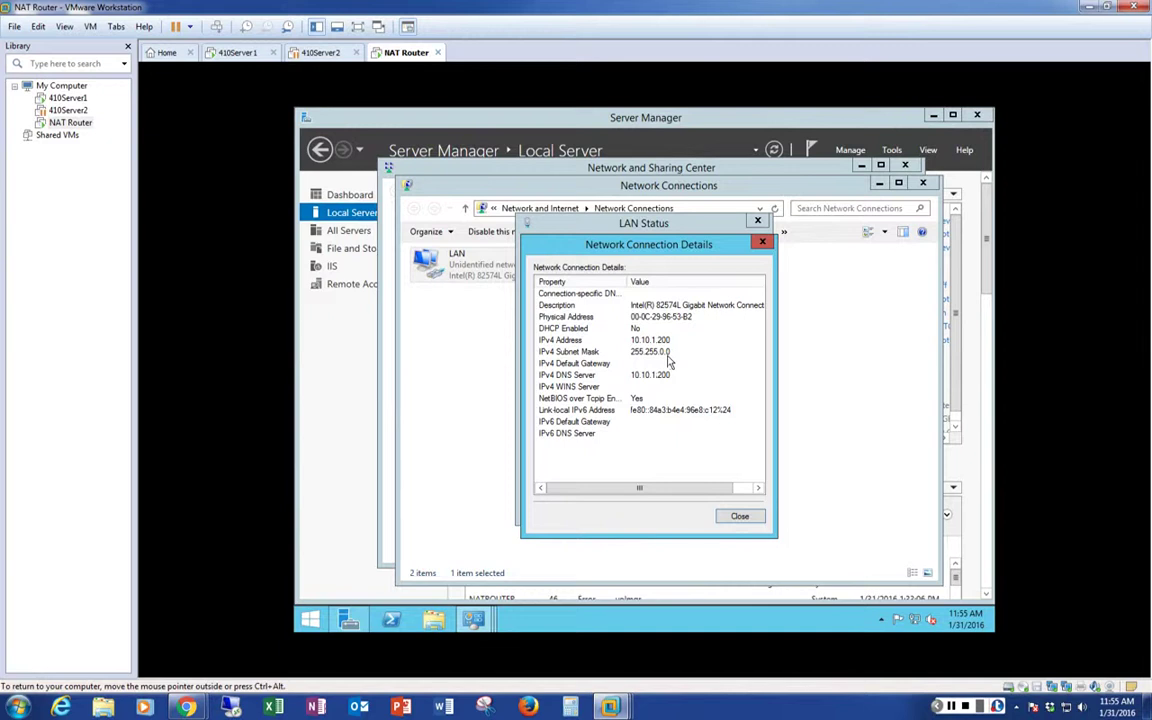
{"action": "left_click", "coordinate": [739, 516]}
{"action": "left_click", "coordinate": [736, 510]}
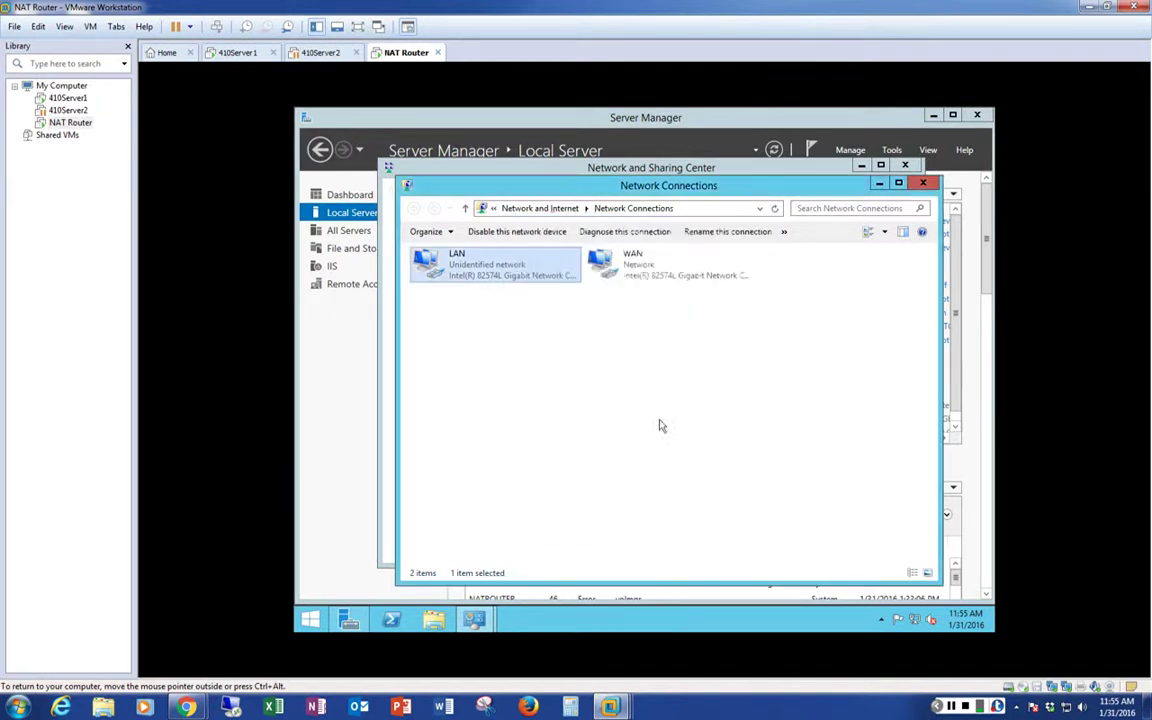
{"action": "double_click", "coordinate": [653, 265]}
{"action": "left_click", "coordinate": [576, 354]}
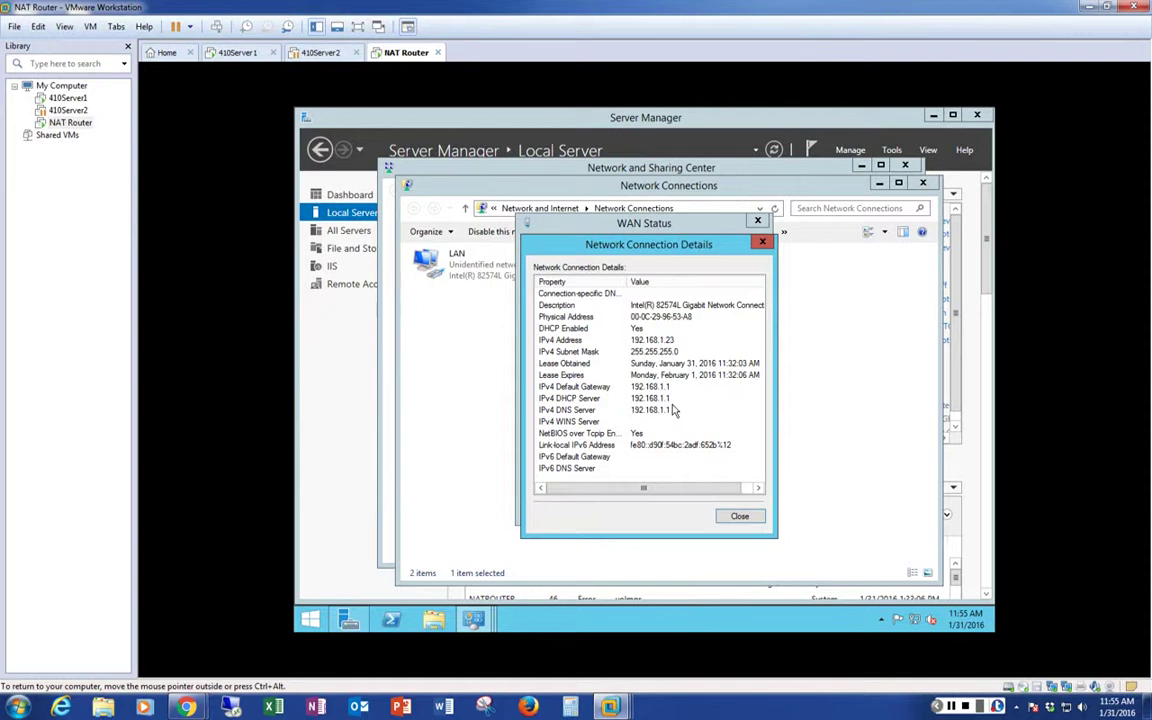
{"action": "left_click", "coordinate": [740, 516]}
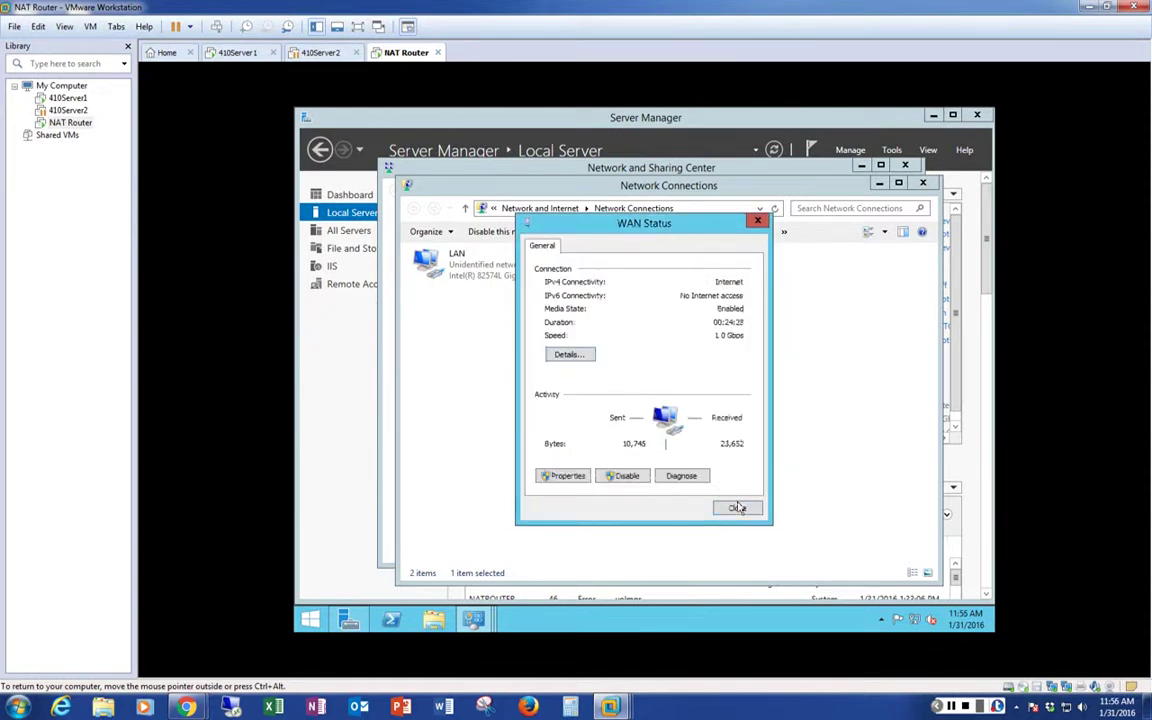
{"action": "left_click", "coordinate": [734, 506]}
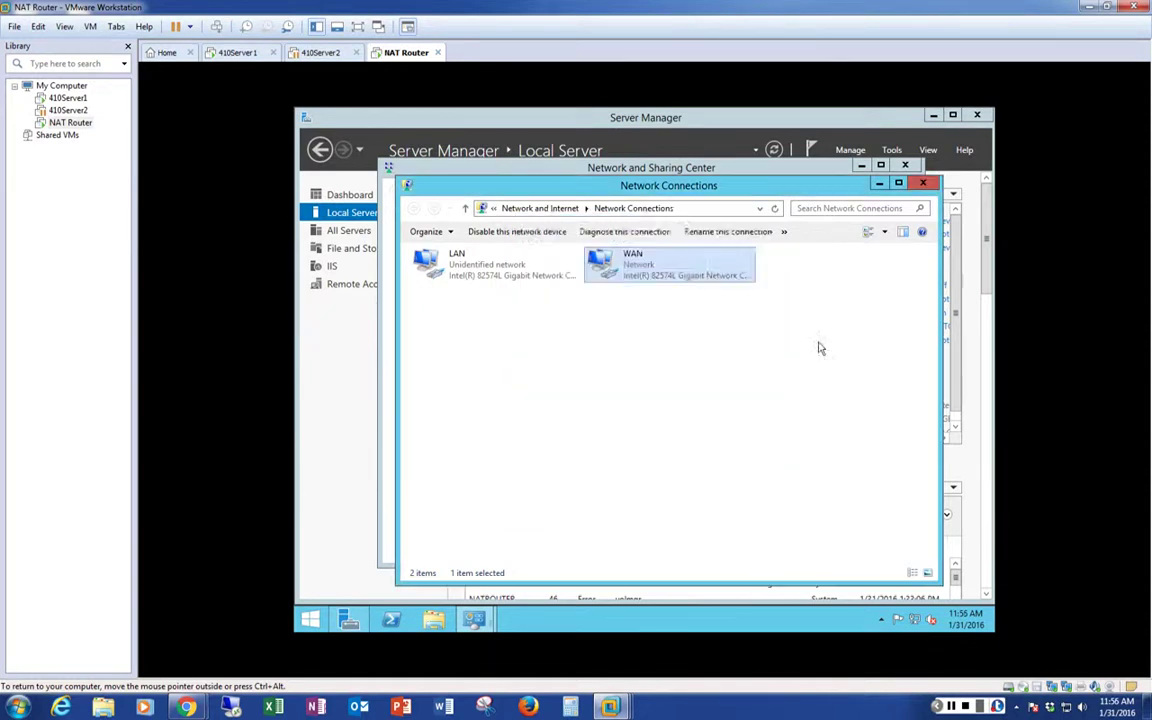
{"action": "left_click", "coordinate": [921, 183]}
{"action": "left_click", "coordinate": [905, 165]}
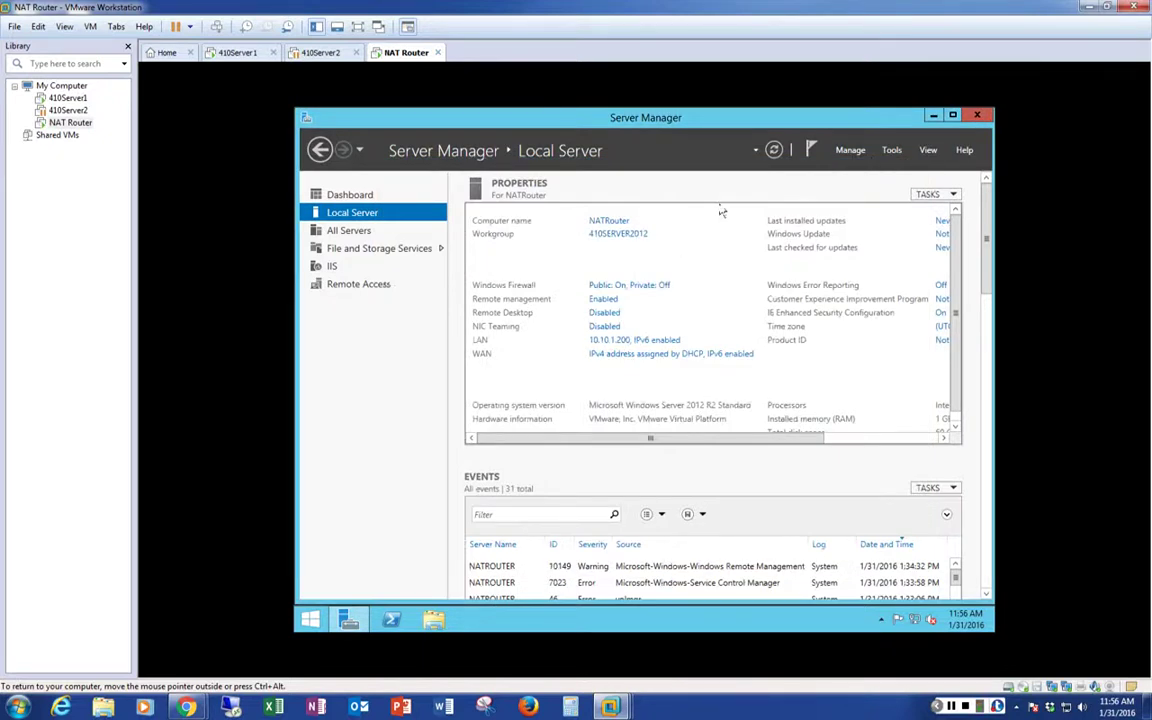
In Local Security Policy's Network List Manager Policies, set the Network entry's location type to Private
{"action": "left_click", "coordinate": [892, 151]}
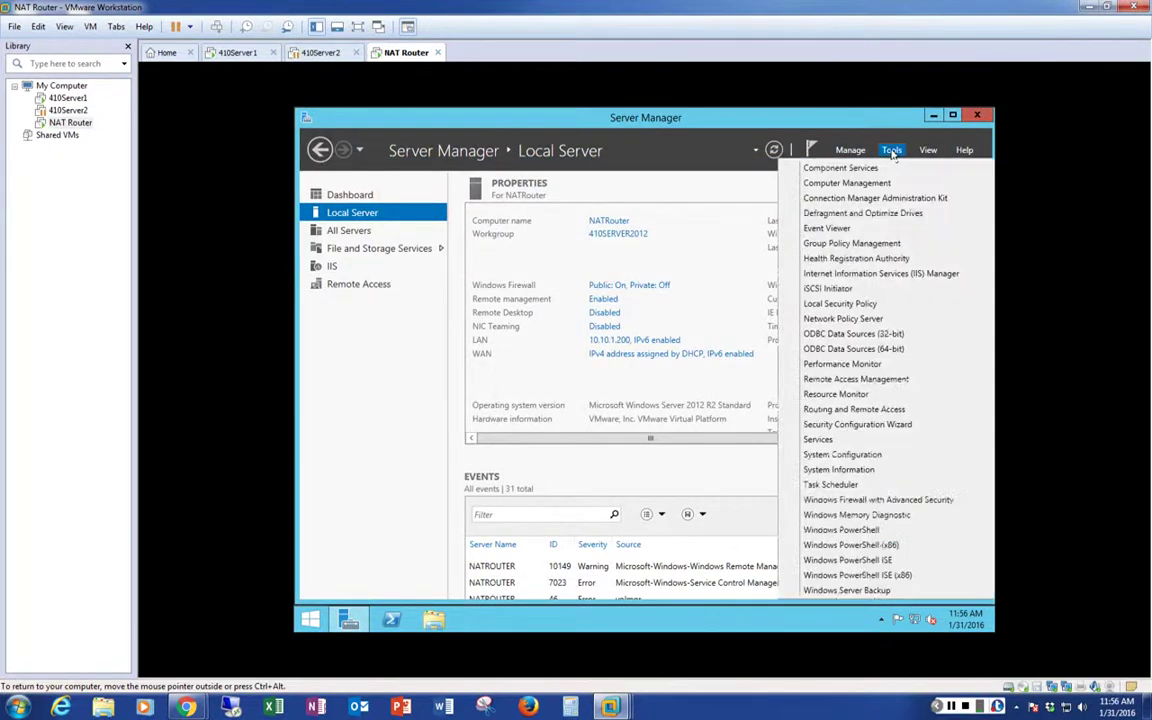
{"action": "left_click", "coordinate": [788, 305]}
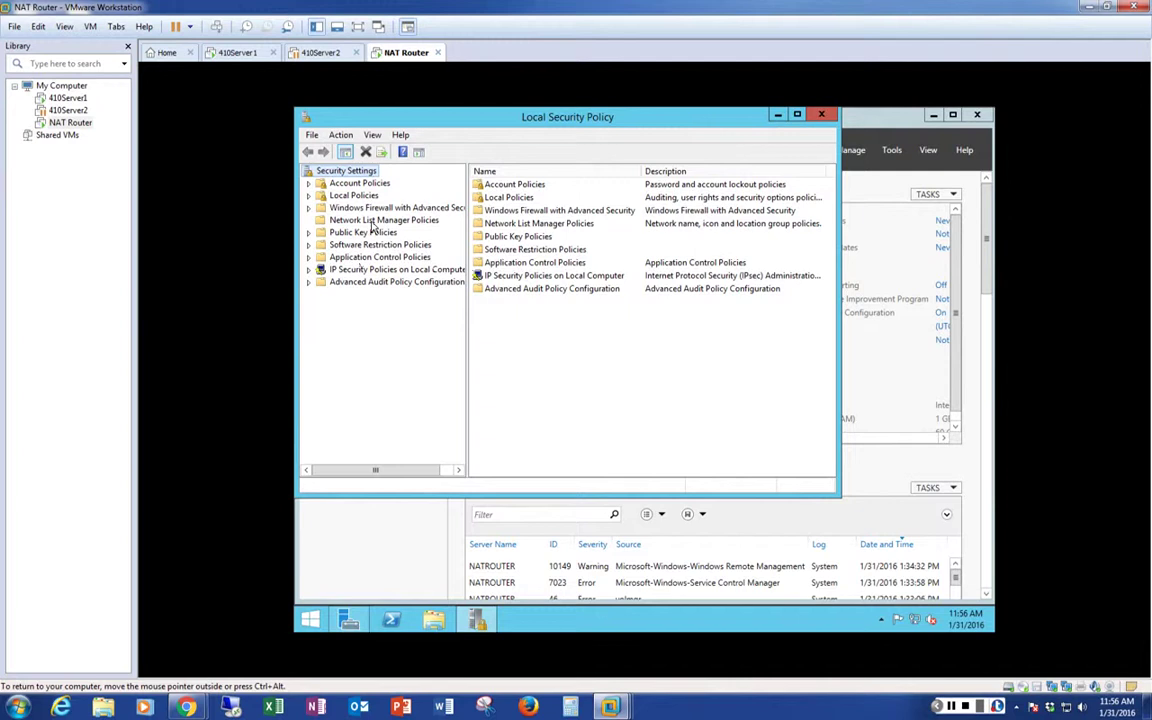
{"action": "left_click", "coordinate": [374, 221]}
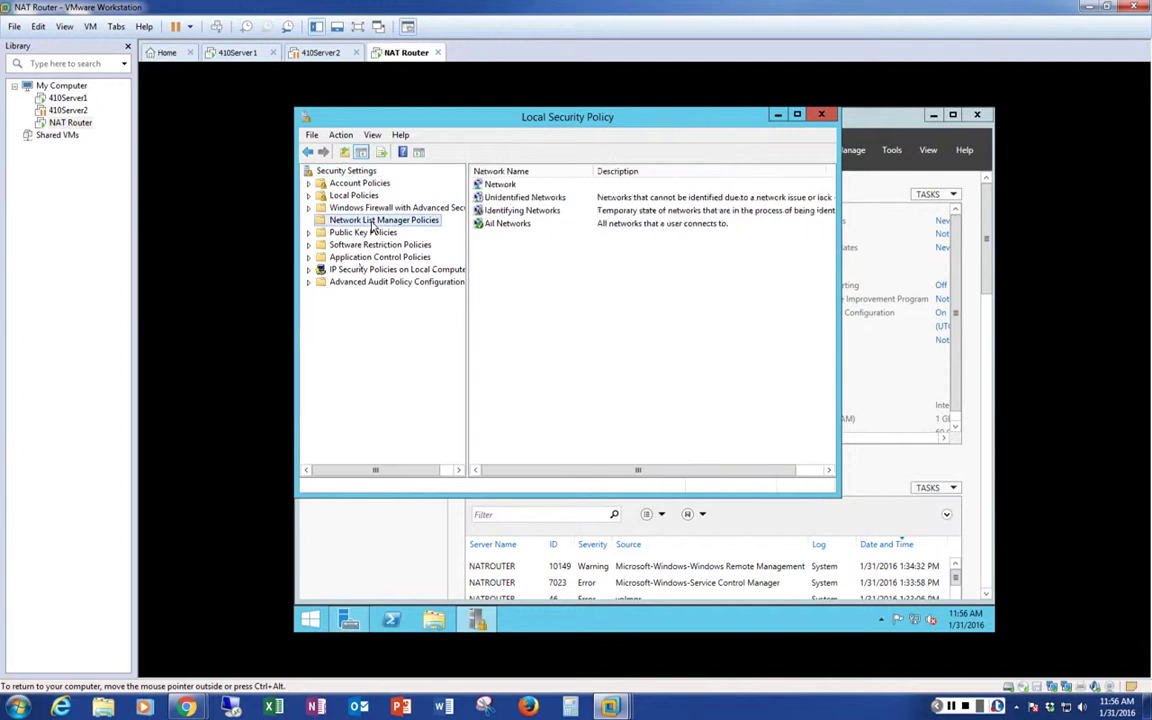
{"action": "double_click", "coordinate": [500, 185]}
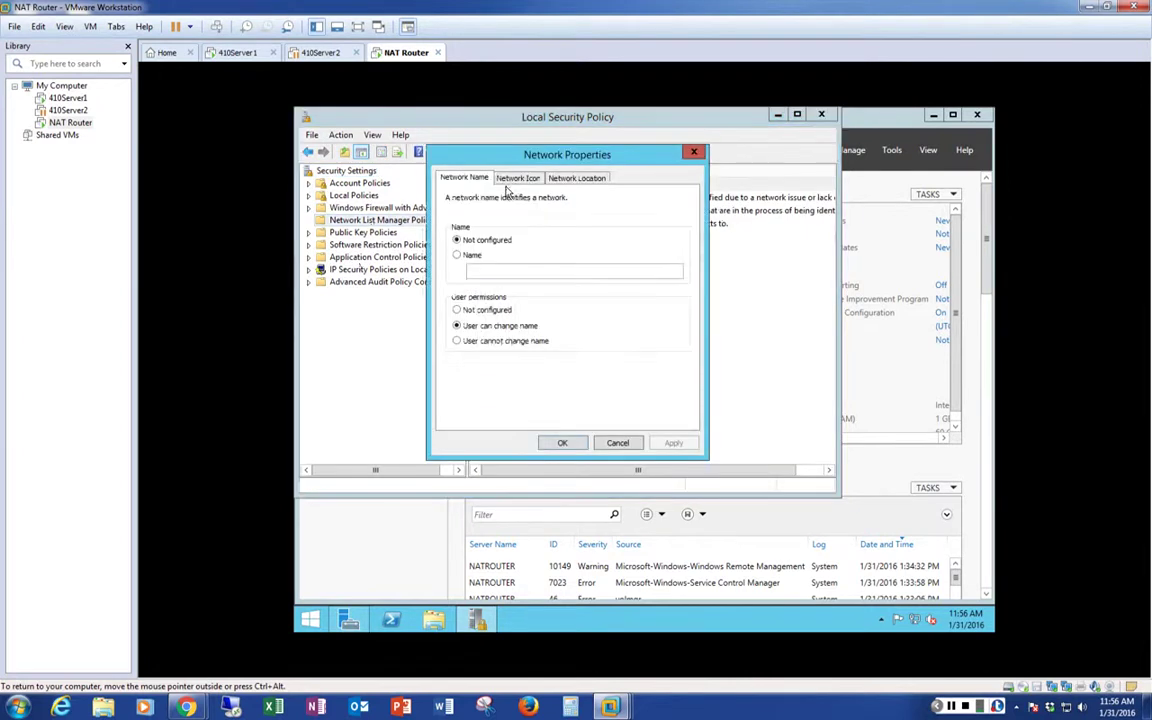
{"action": "left_click", "coordinate": [580, 178]}
{"action": "left_click", "coordinate": [470, 274]}
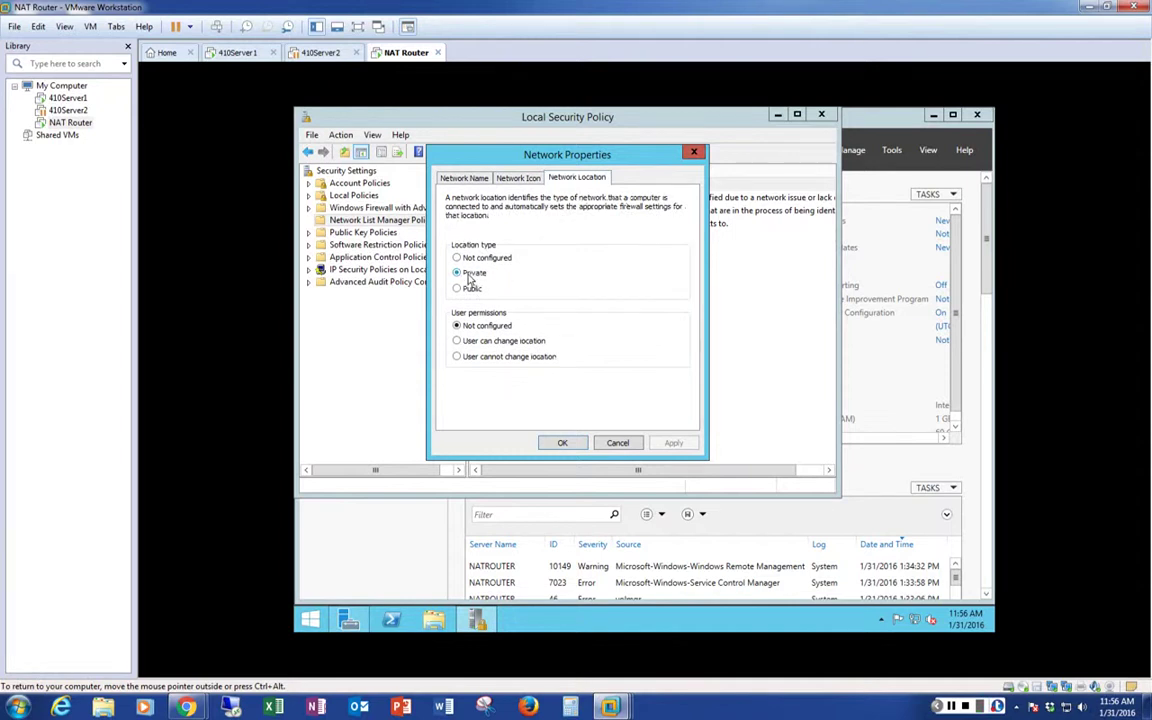
{"action": "left_click", "coordinate": [561, 442]}
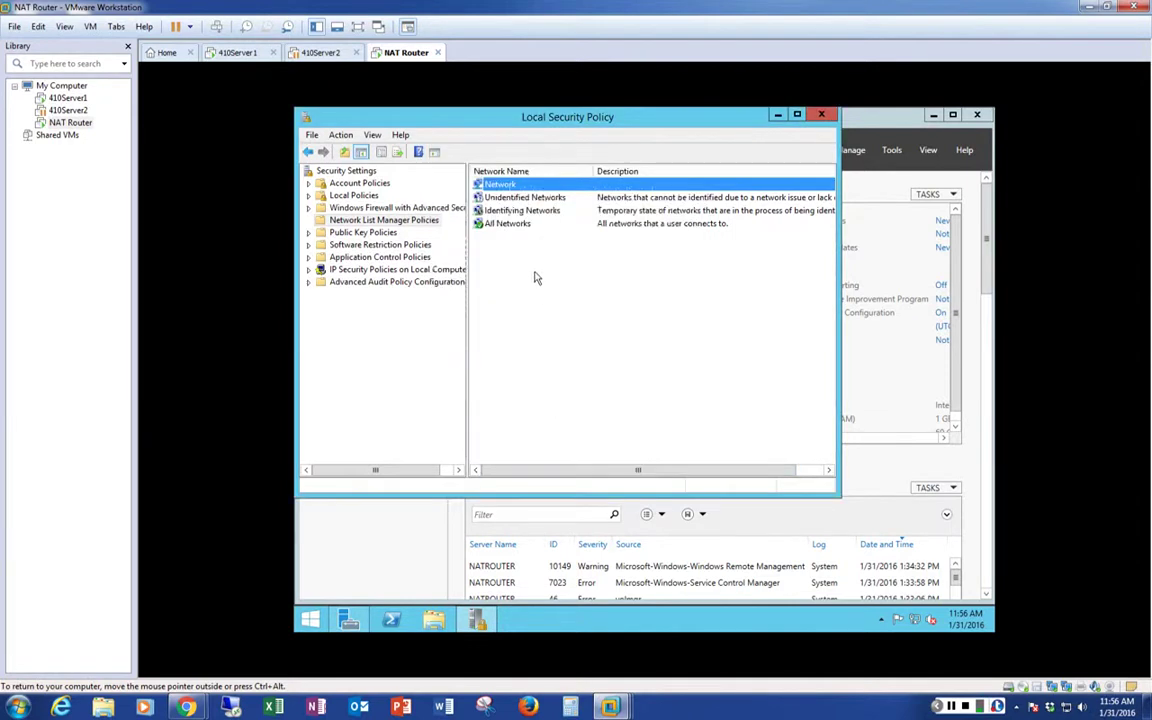
Review the All Networks policy properties and close Local Security Policy
{"action": "double_click", "coordinate": [508, 224]}
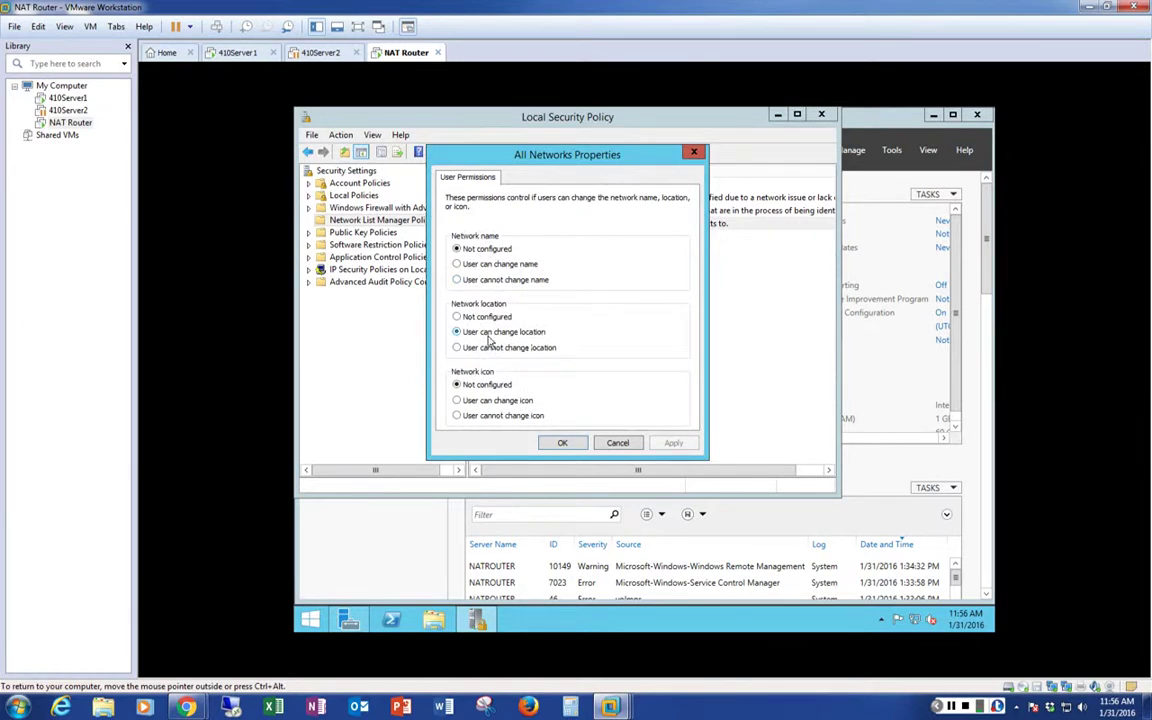
{"action": "left_click", "coordinate": [564, 444]}
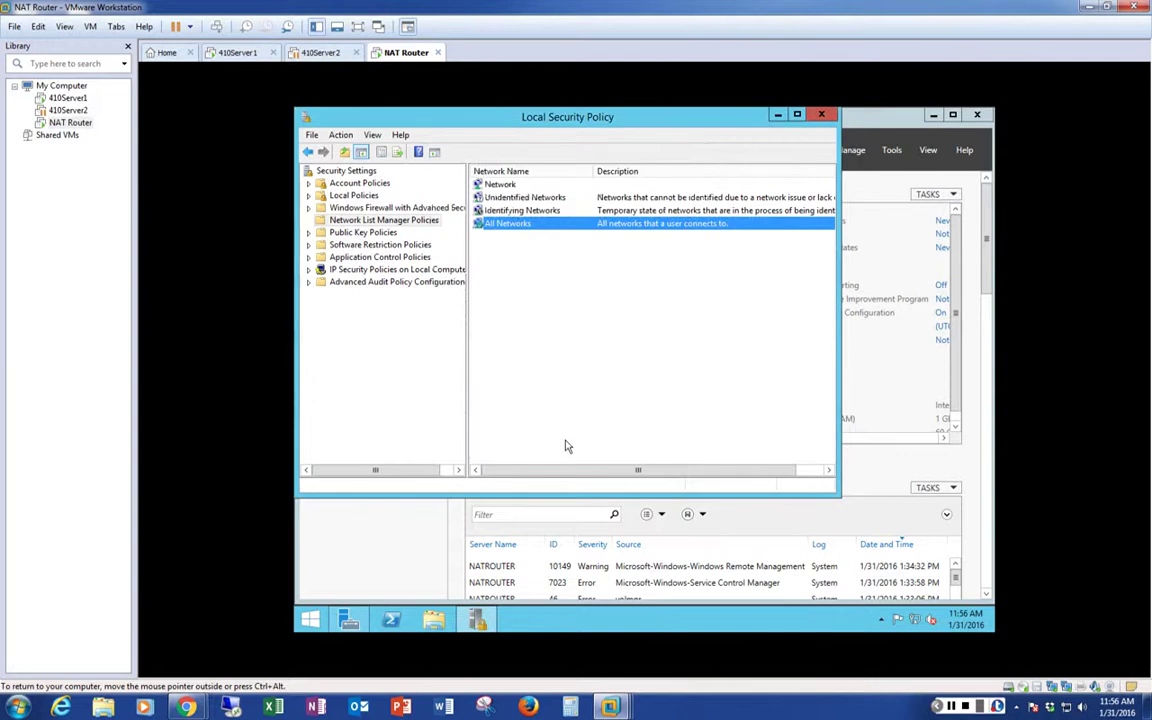
{"action": "left_click", "coordinate": [821, 114]}
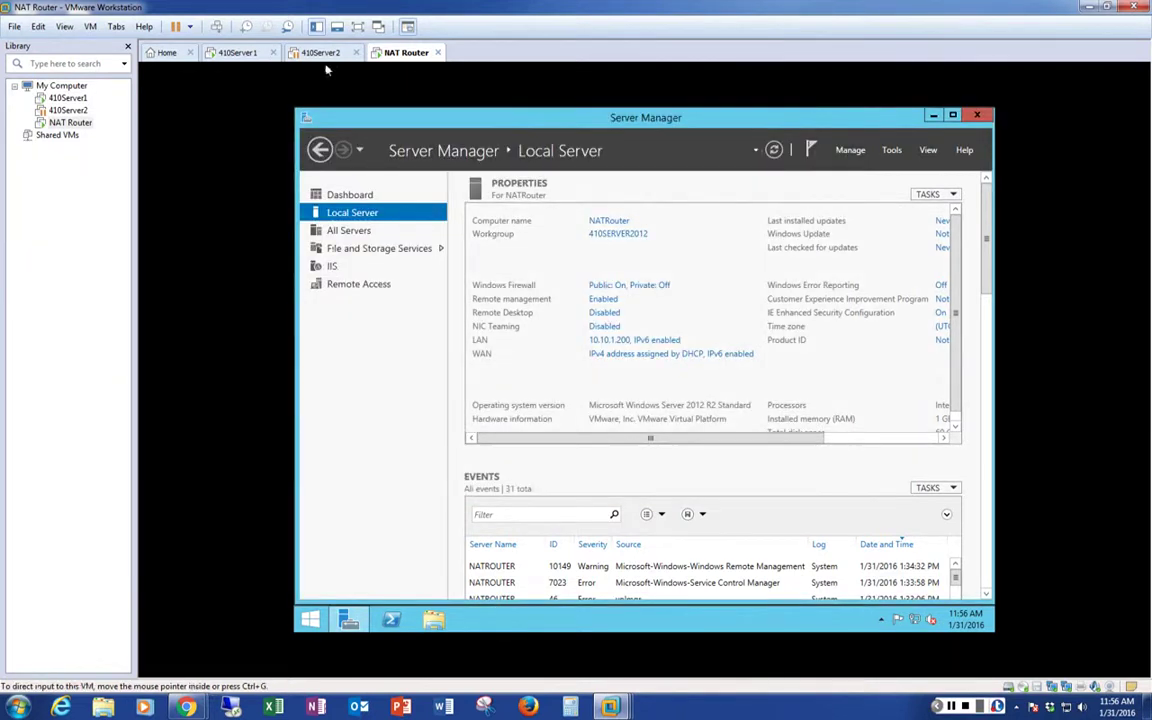
On 410Server1, open Server Manager and bring up the Networks panel to check connectivity
{"action": "left_click", "coordinate": [237, 55]}
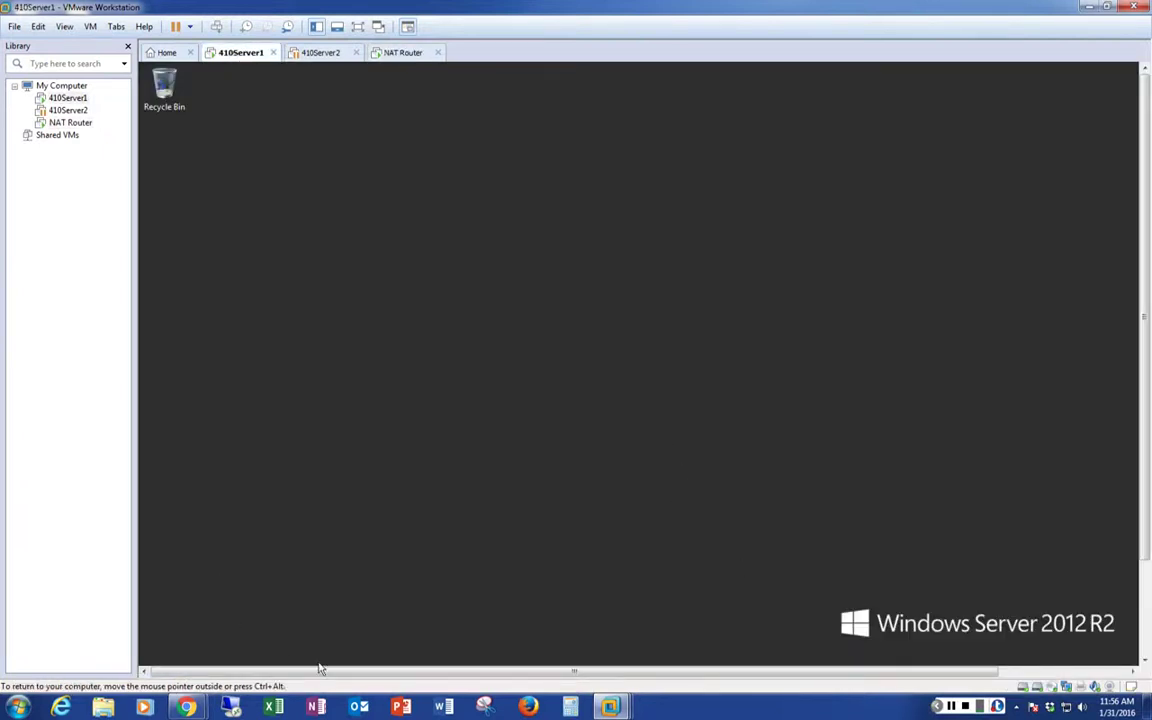
{"action": "scroll", "coordinate": [1148, 205], "scroll_direction": "down", "scroll_amount": 1}
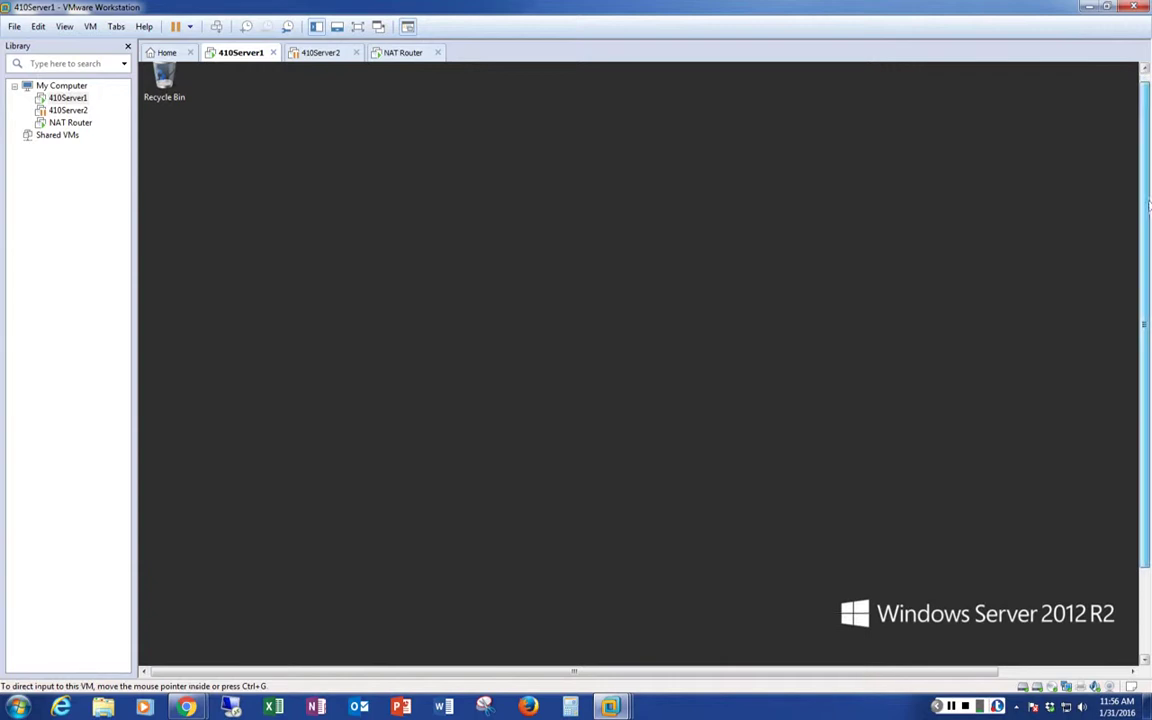
{"action": "scroll", "coordinate": [1148, 205], "scroll_direction": "down", "scroll_amount": 5}
{"action": "left_click", "coordinate": [194, 652]}
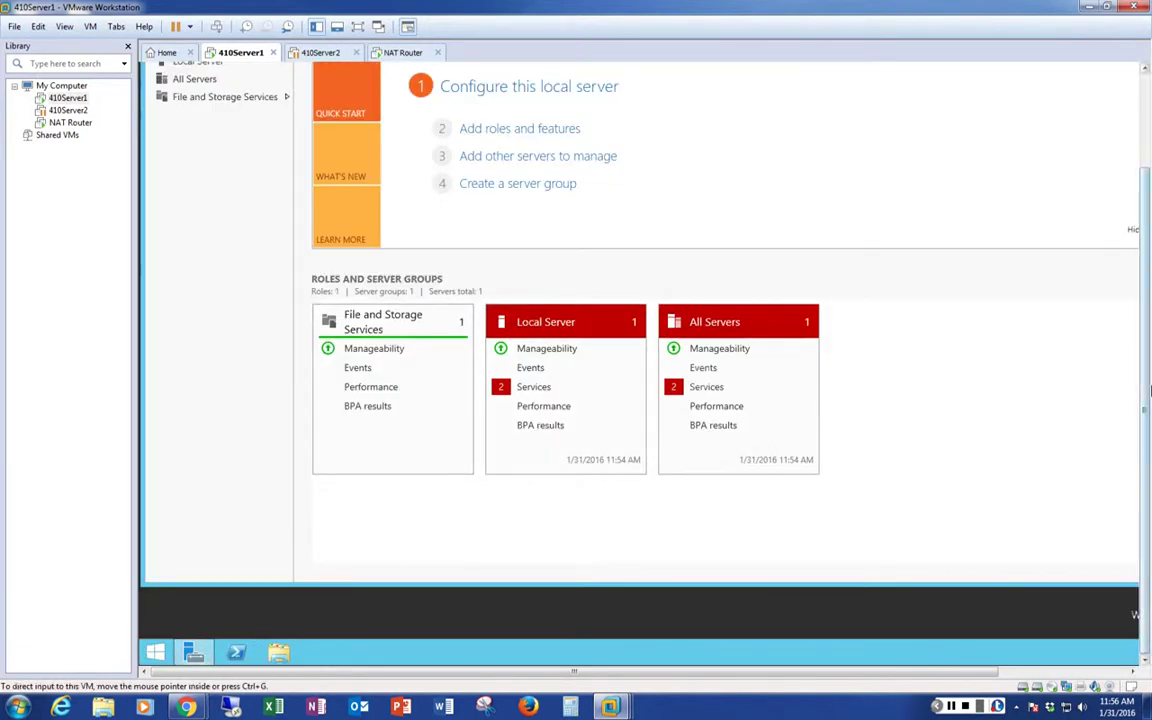
{"action": "scroll", "coordinate": [1146, 290], "scroll_direction": "up", "scroll_amount": 5}
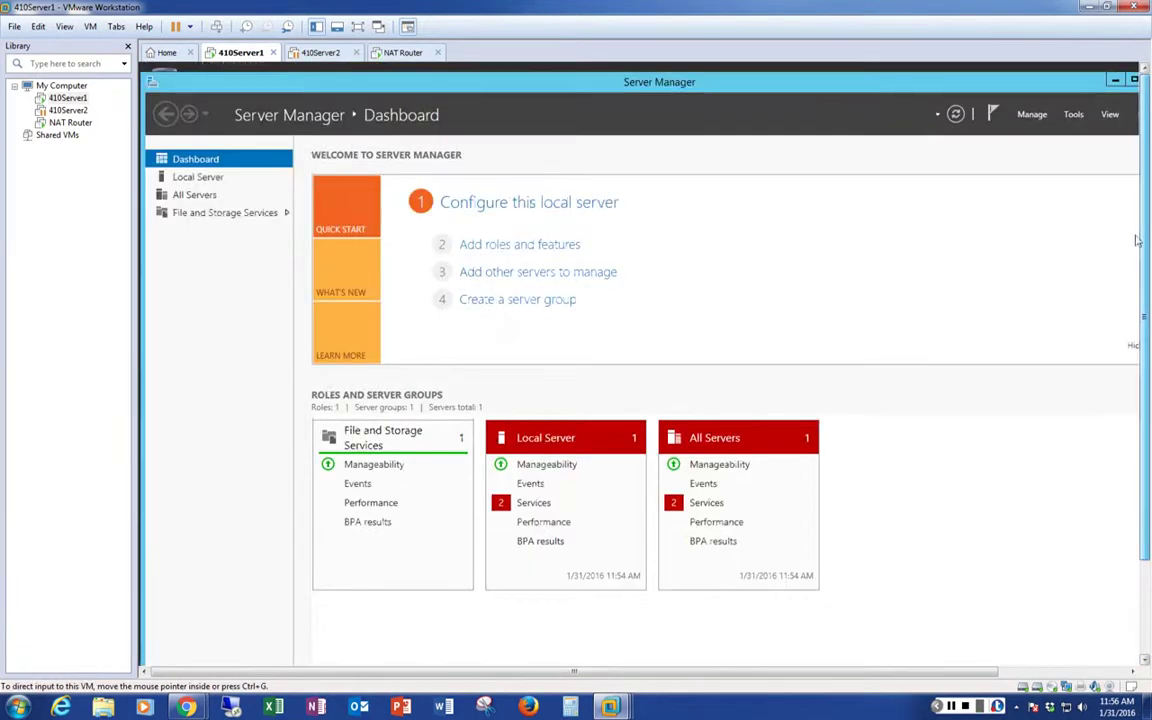
{"action": "scroll", "coordinate": [1136, 240], "scroll_direction": "down", "scroll_amount": 5}
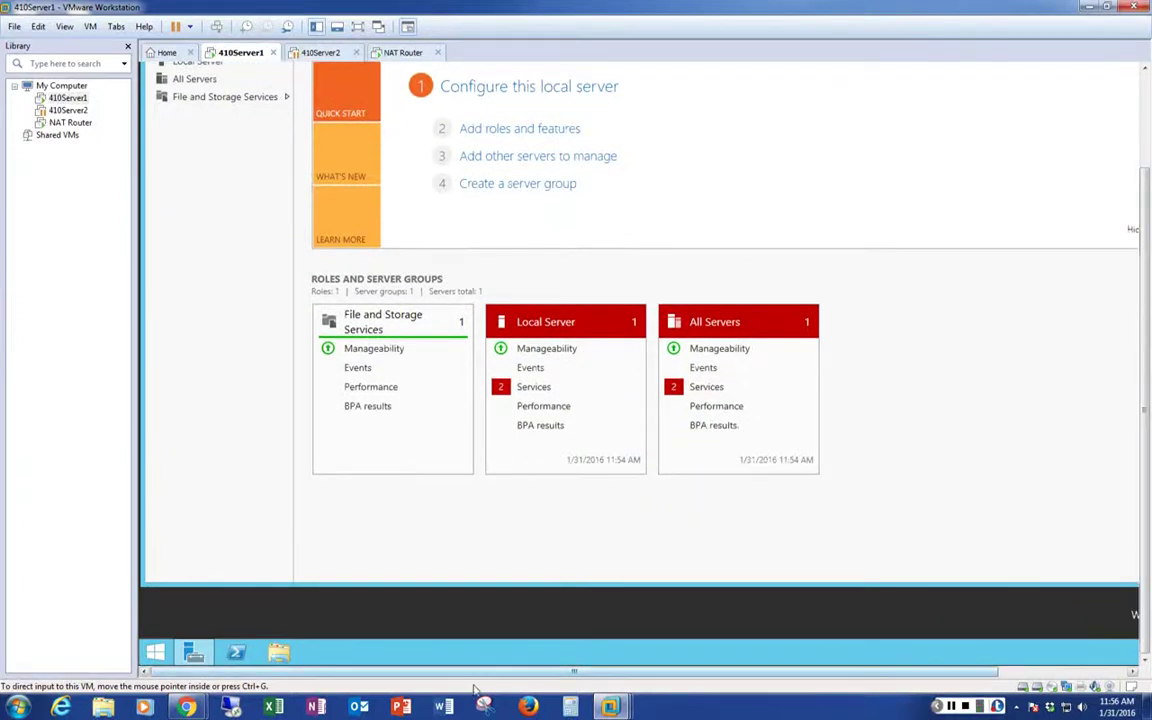
{"action": "left_click_drag", "start_coordinate": [500, 678], "coordinate": [765, 558]}
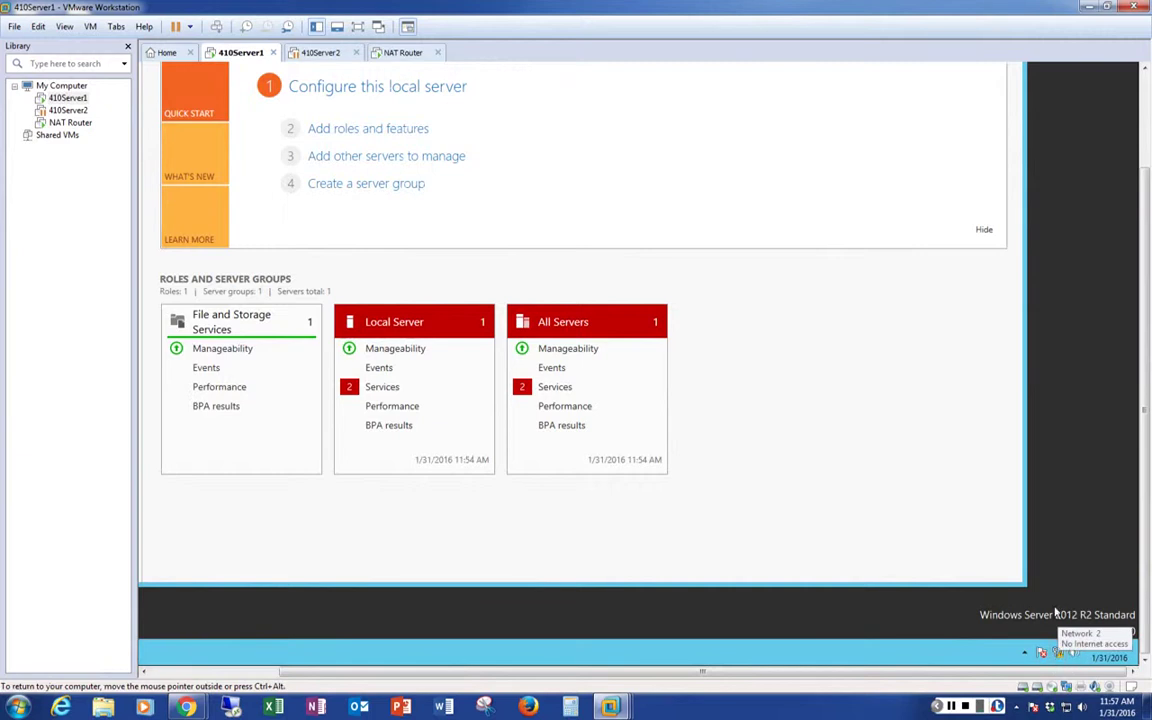
{"action": "left_click", "coordinate": [1059, 654]}
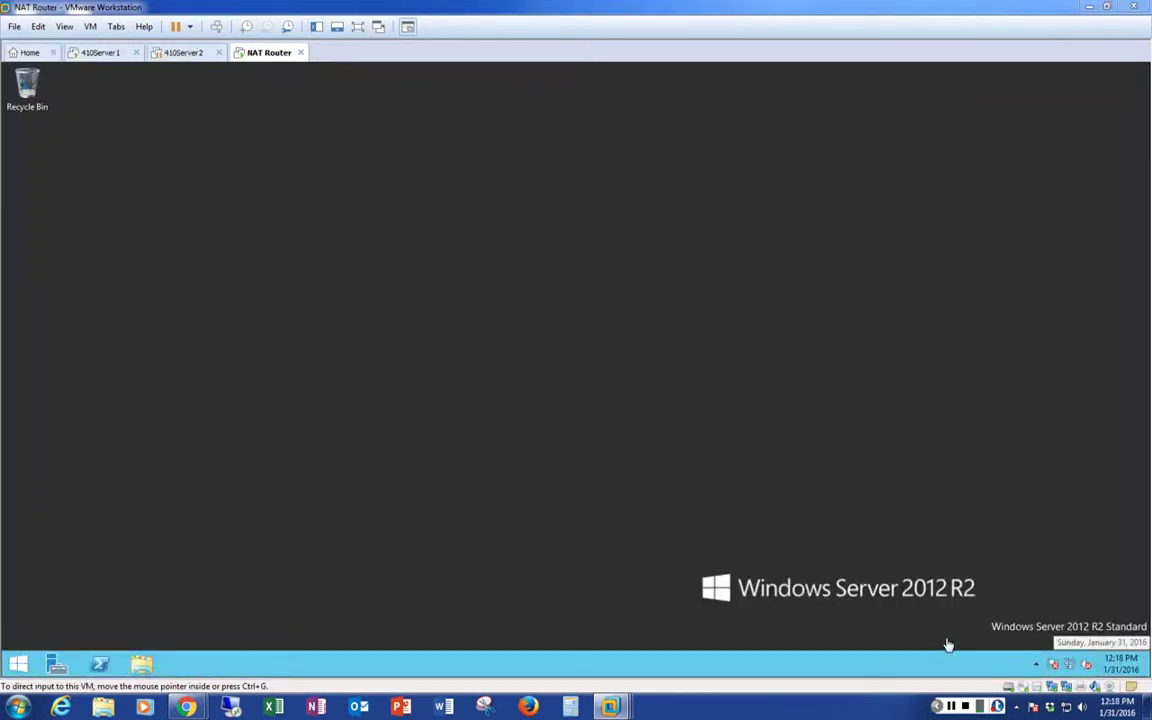
Open Network and Sharing Center from the NAT Router's tray network icon
{"action": "left_click", "coordinate": [481, 375]}
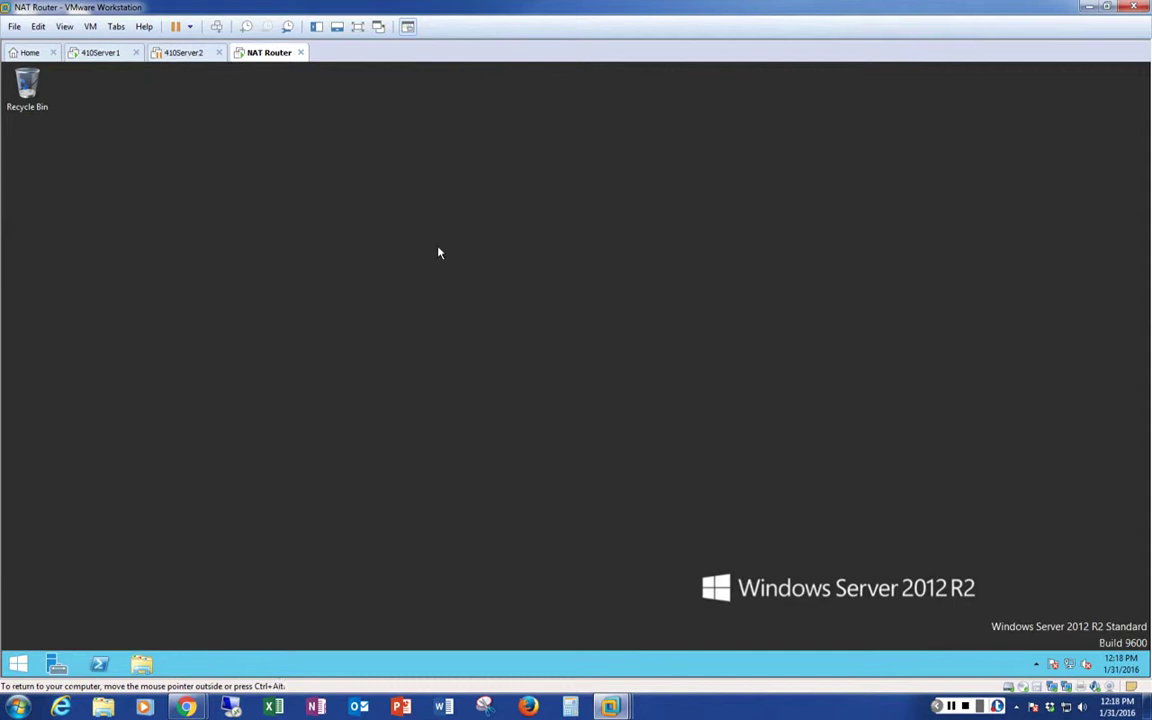
{"action": "right_click", "coordinate": [1077, 670]}
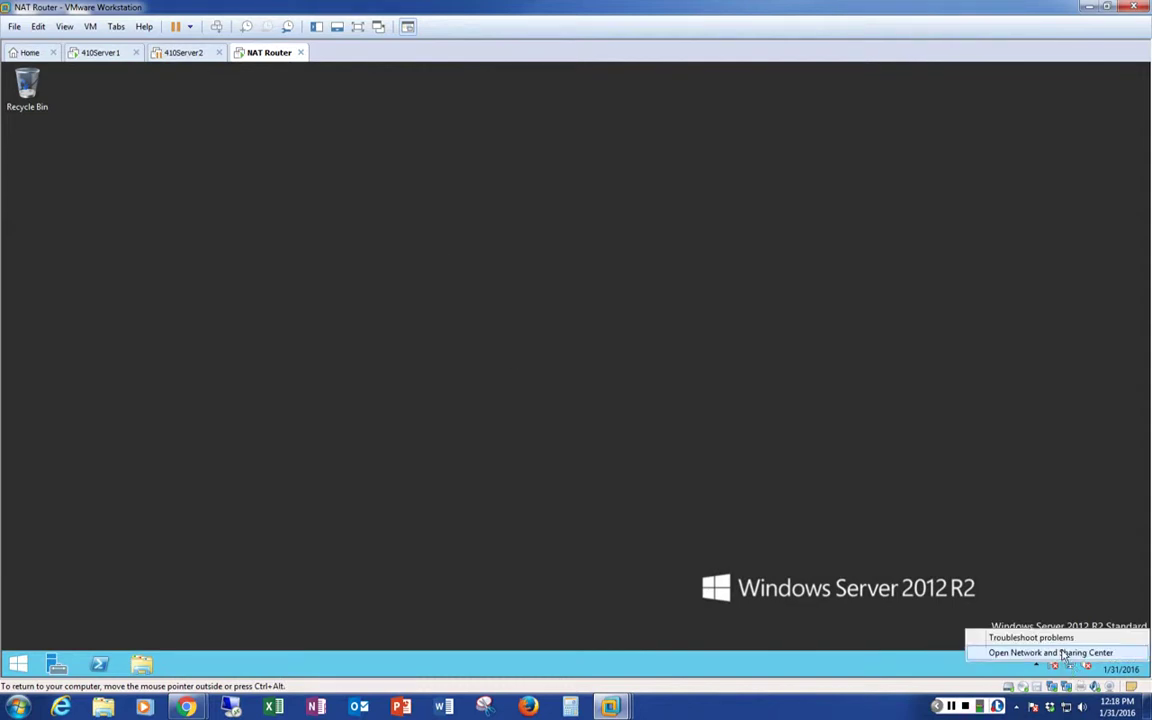
{"action": "left_click", "coordinate": [1054, 651]}
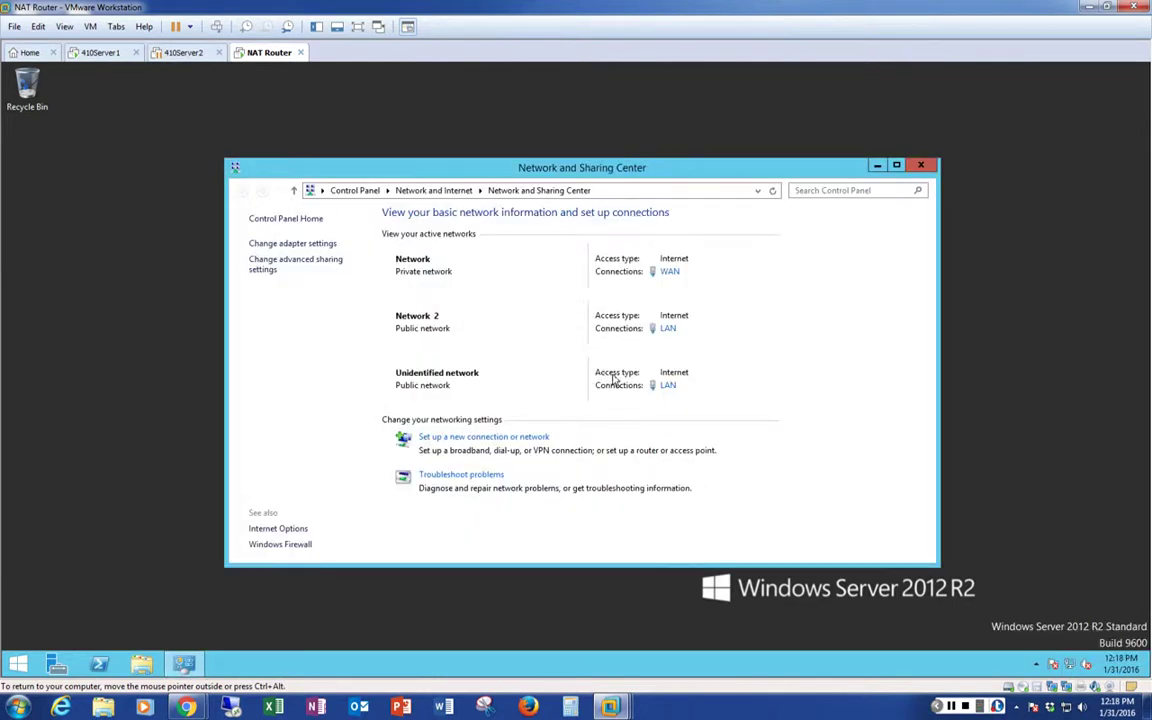
Change the LAN adapter's IPv4 default gateway last octet to 25, keeping it despite the subnet warning
{"action": "left_click", "coordinate": [265, 245]}
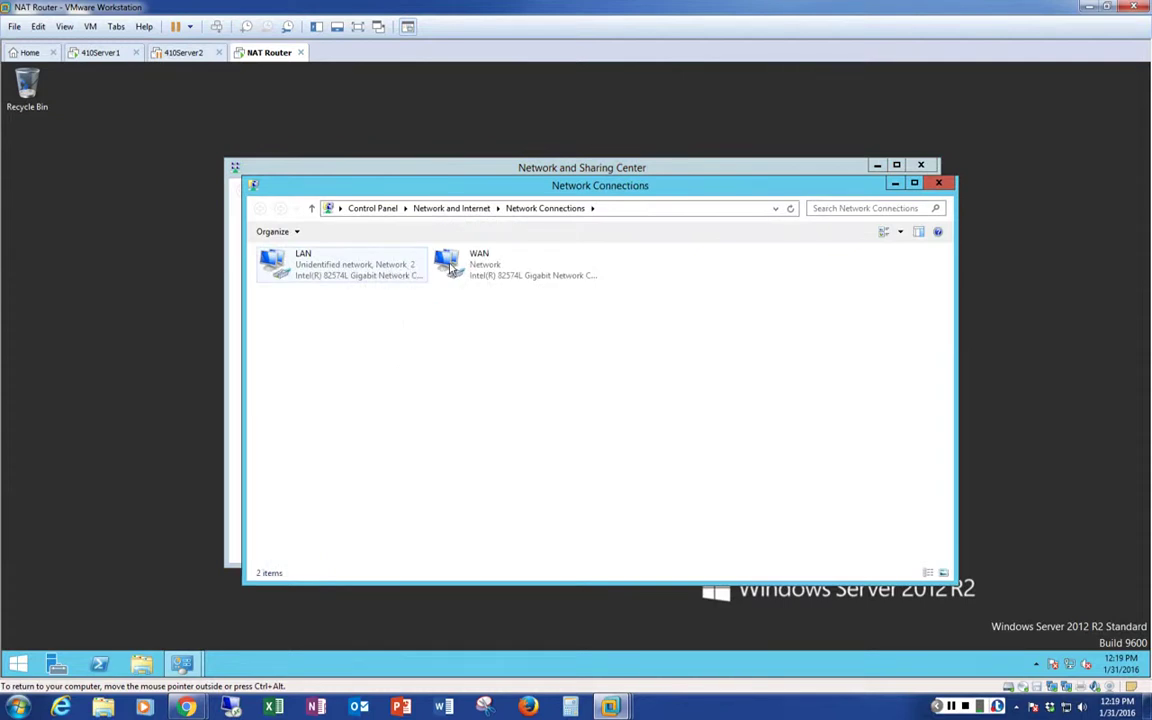
{"action": "double_click", "coordinate": [333, 270]}
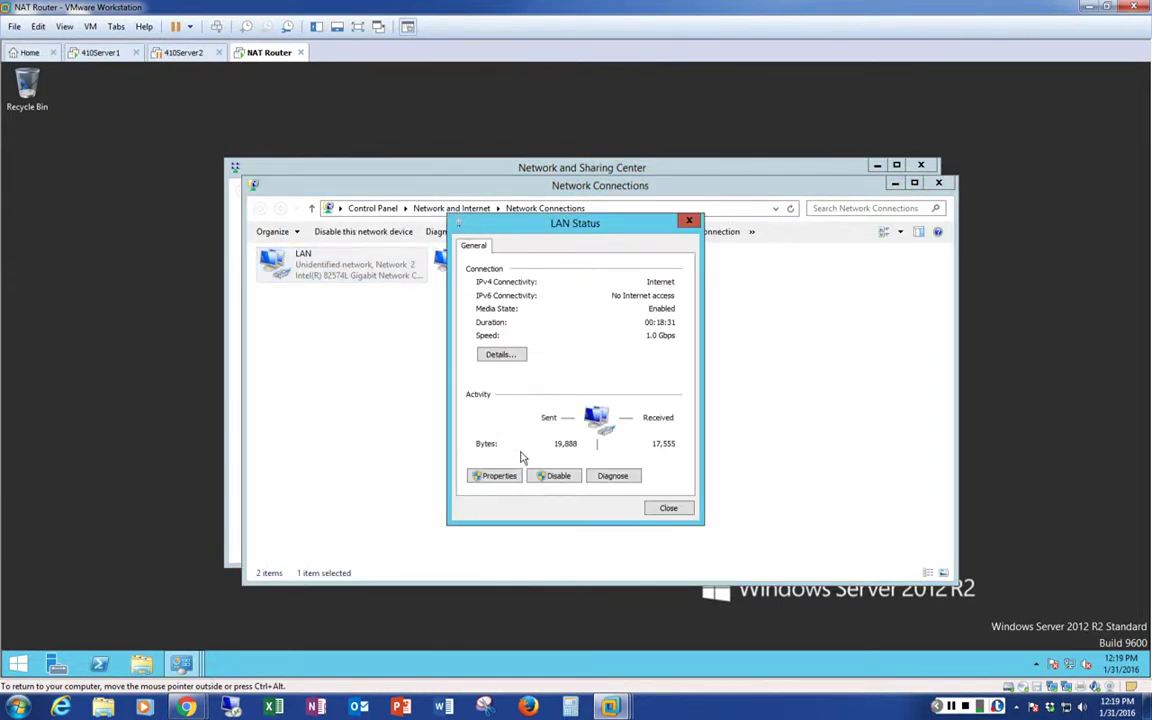
{"action": "left_click", "coordinate": [497, 475]}
{"action": "left_click", "coordinate": [576, 427]}
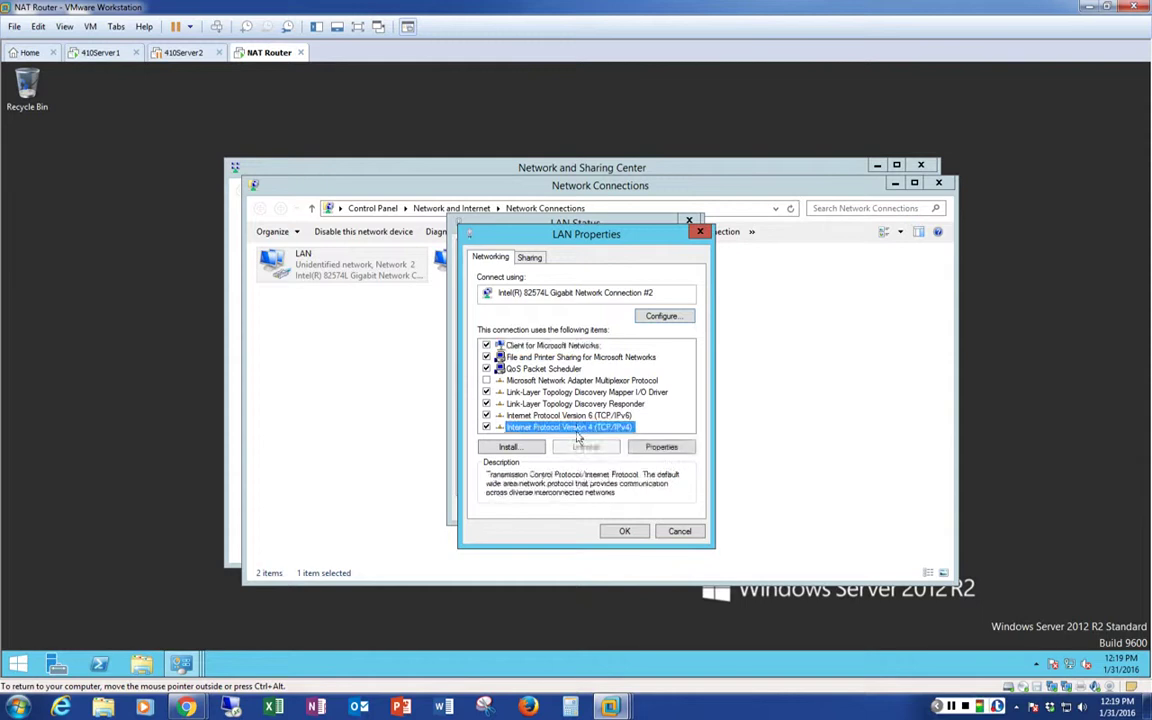
{"action": "left_click", "coordinate": [661, 446]}
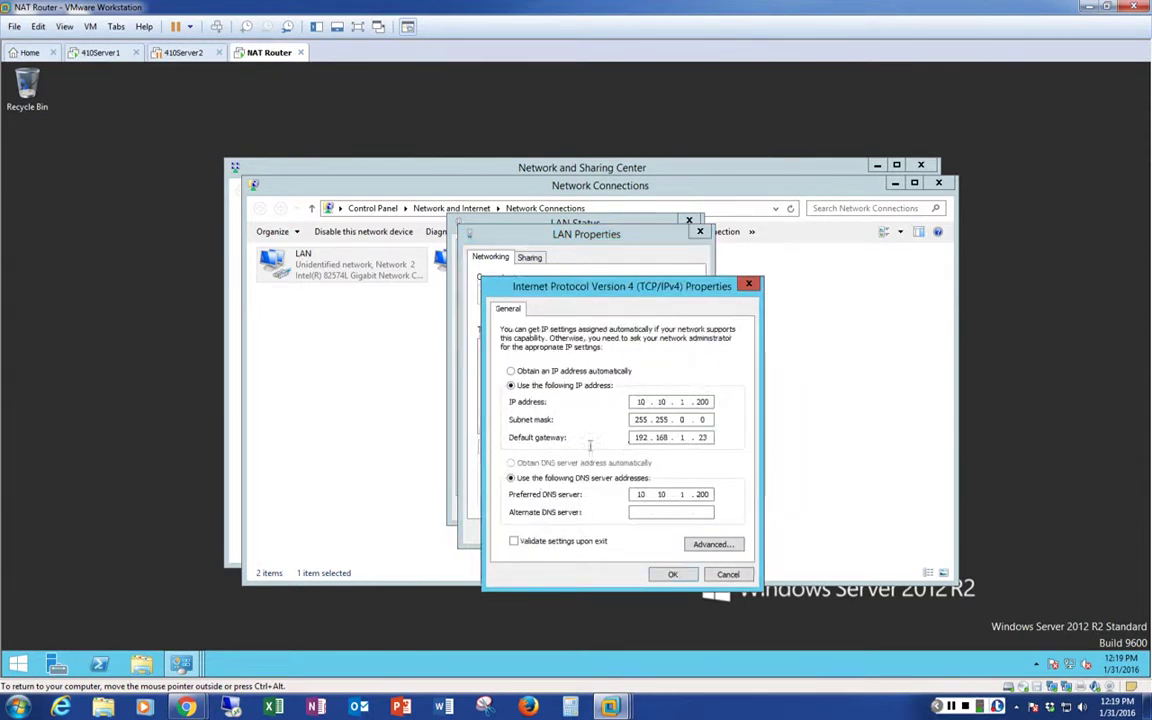
{"action": "double_click", "coordinate": [702, 437]}
{"action": "type", "text": "25"}
{"action": "double_click", "coordinate": [704, 437]}
{"action": "left_click", "coordinate": [673, 574]}
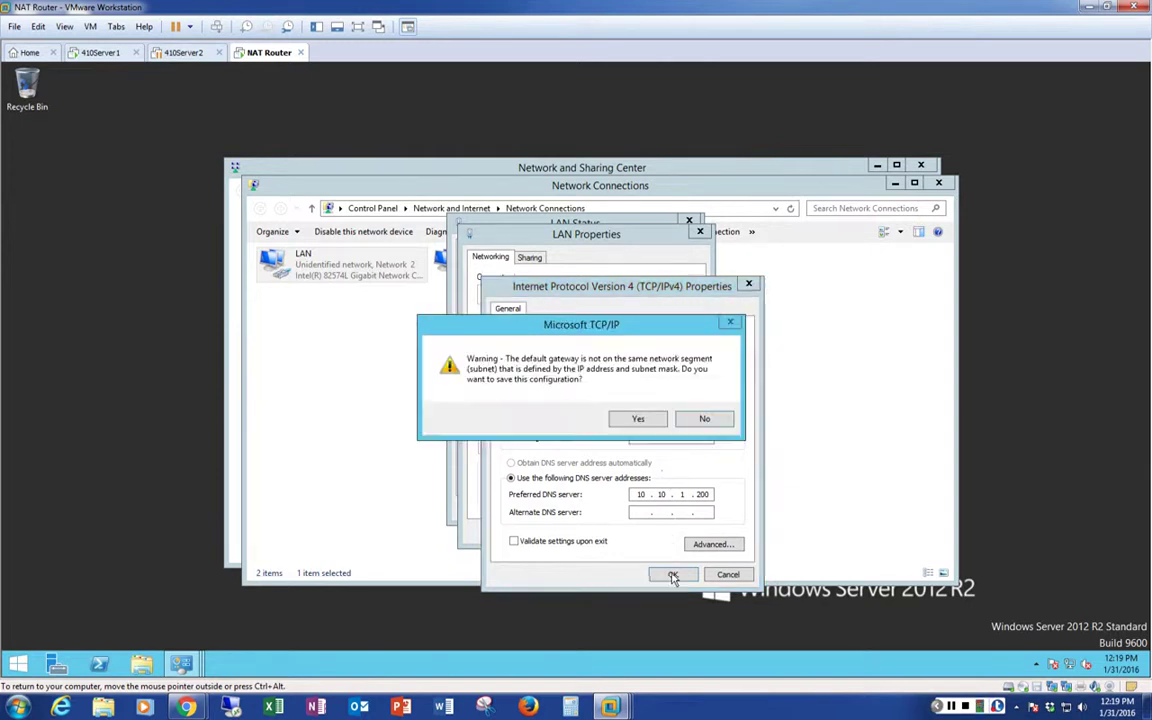
{"action": "left_click", "coordinate": [642, 424]}
Close the LAN properties, LAN status and network adapters windows
{"action": "left_click", "coordinate": [622, 532]}
{"action": "left_click", "coordinate": [657, 509]}
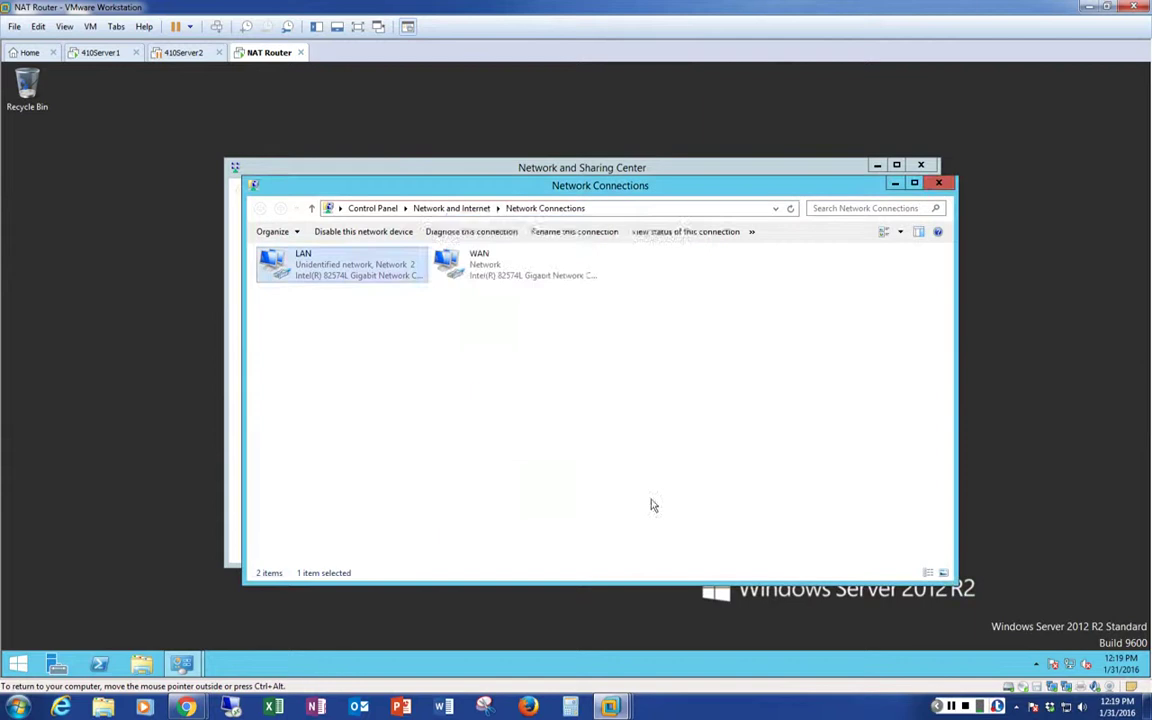
{"action": "left_click", "coordinate": [938, 183]}
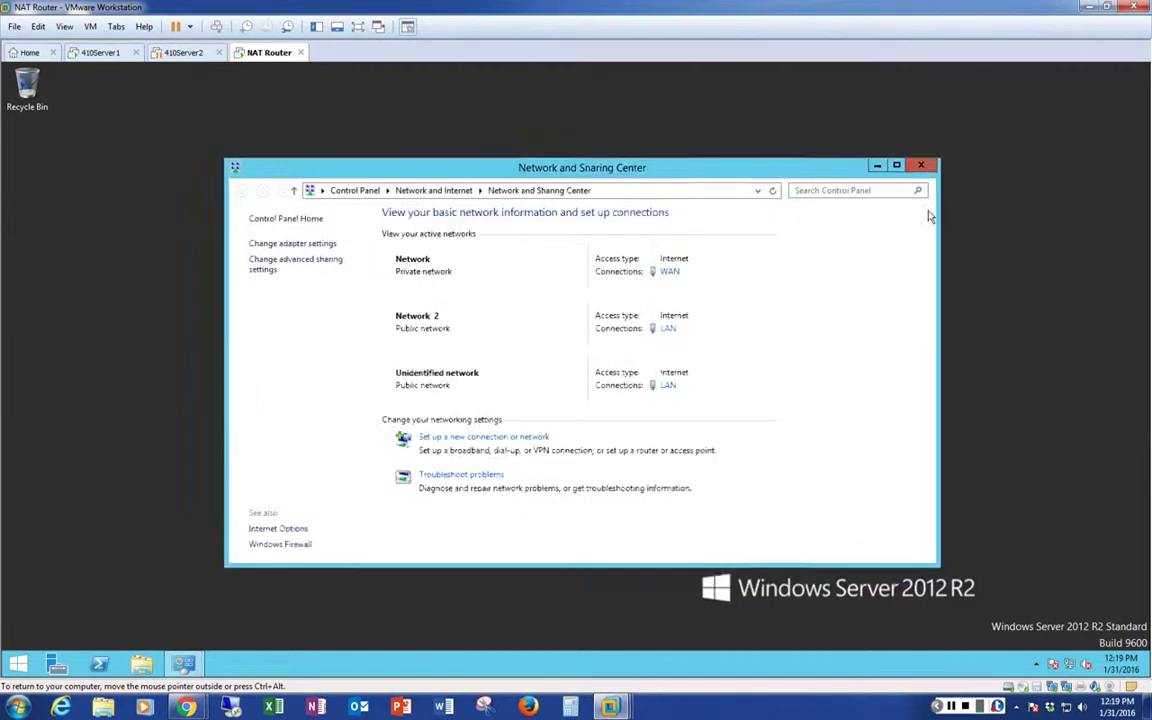
Switch to 410Server1 and launch Internet Explorer from the Start screen
{"action": "left_click", "coordinate": [101, 55]}
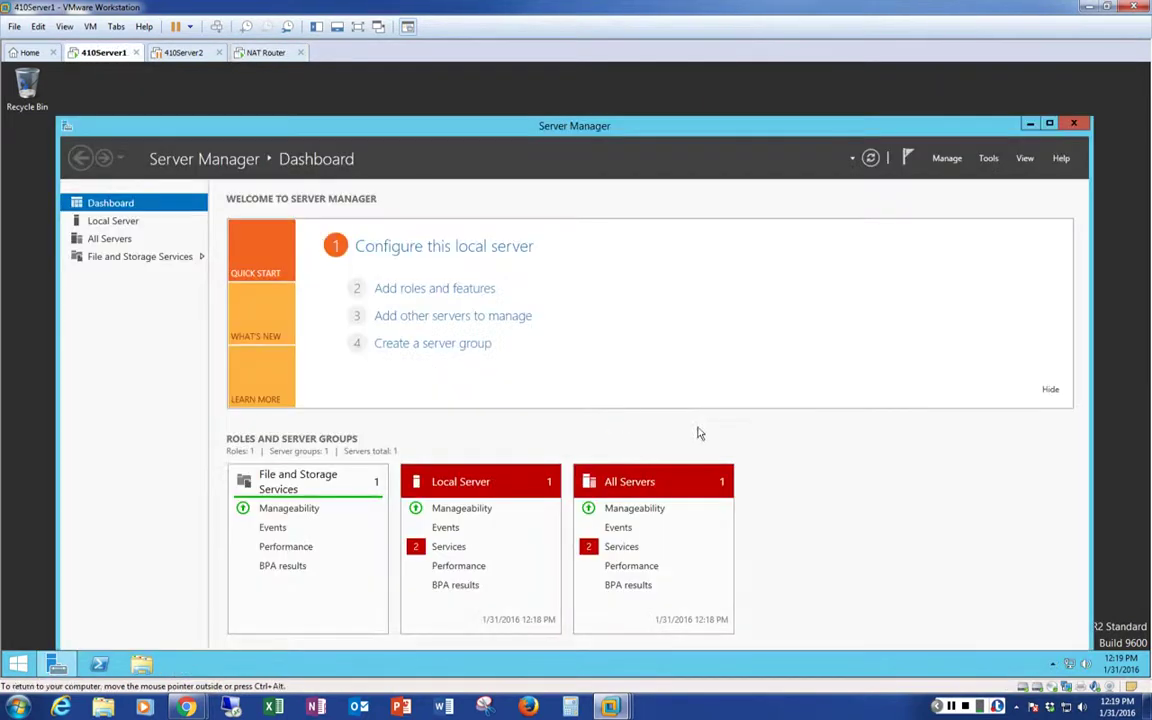
{"action": "mouse_move", "coordinate": [1071, 667]}
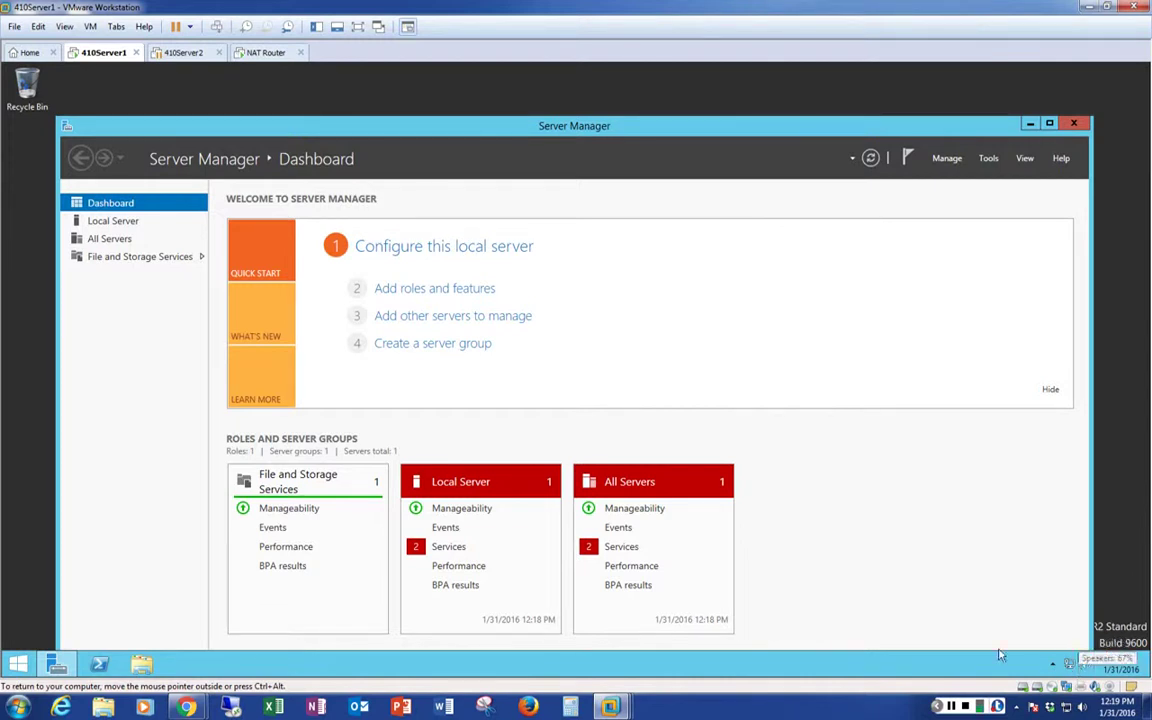
{"action": "left_click", "coordinate": [16, 672]}
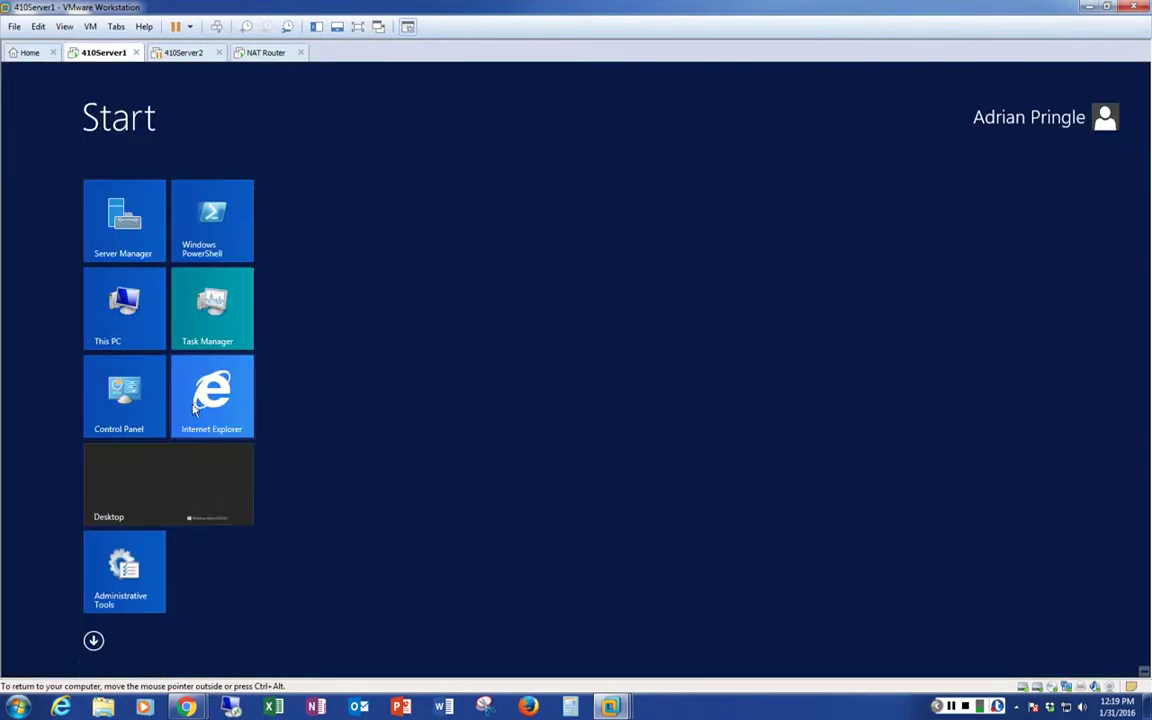
{"action": "key", "text": "super"}
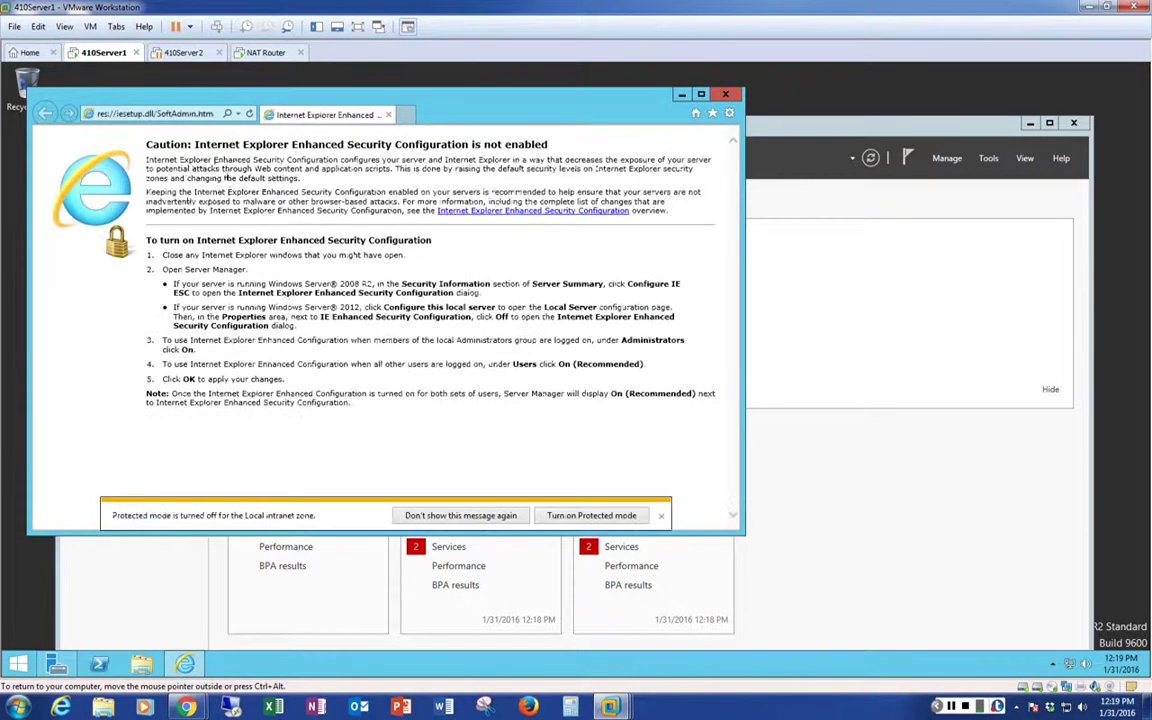
Enter dell.com in the address bar to try loading the Dell site
{"action": "left_click", "coordinate": [183, 114]}
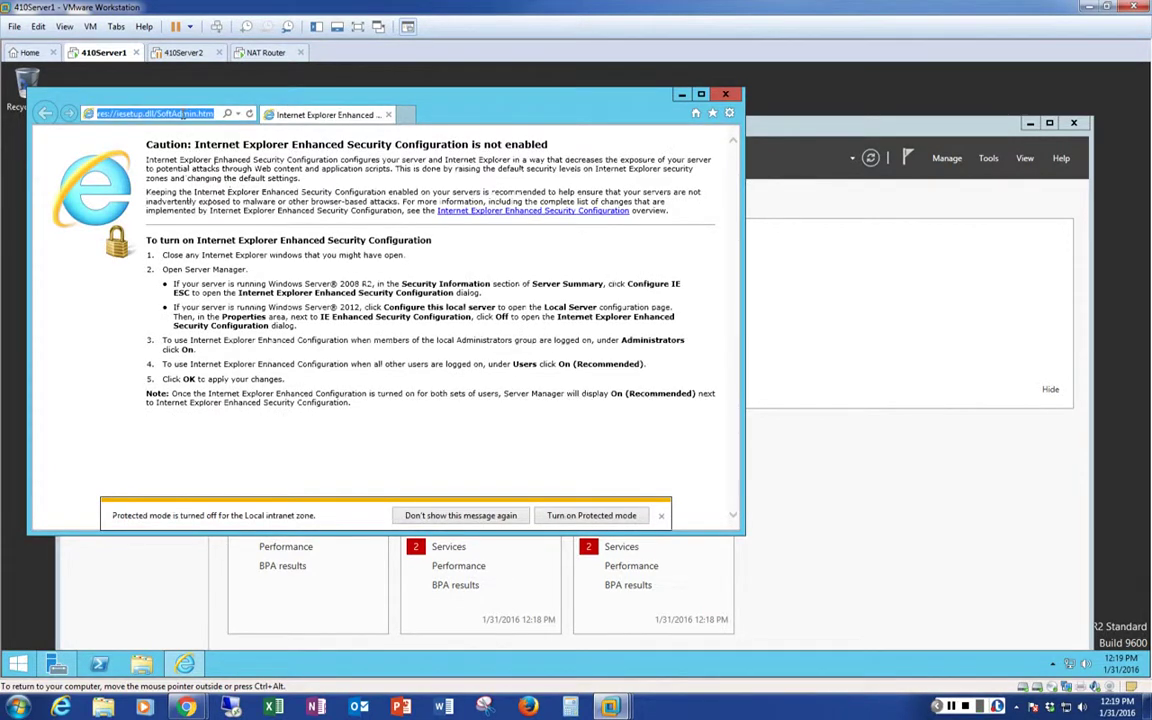
{"action": "type", "text": "dell.com"}
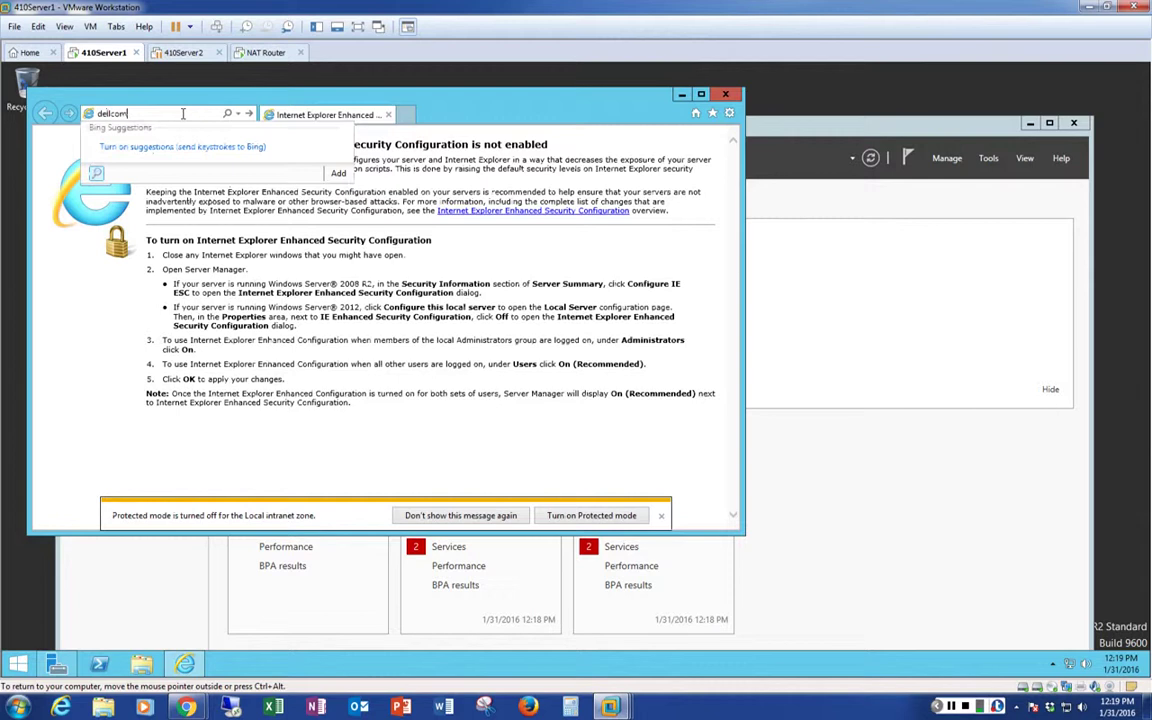
{"action": "key", "text": "Return"}
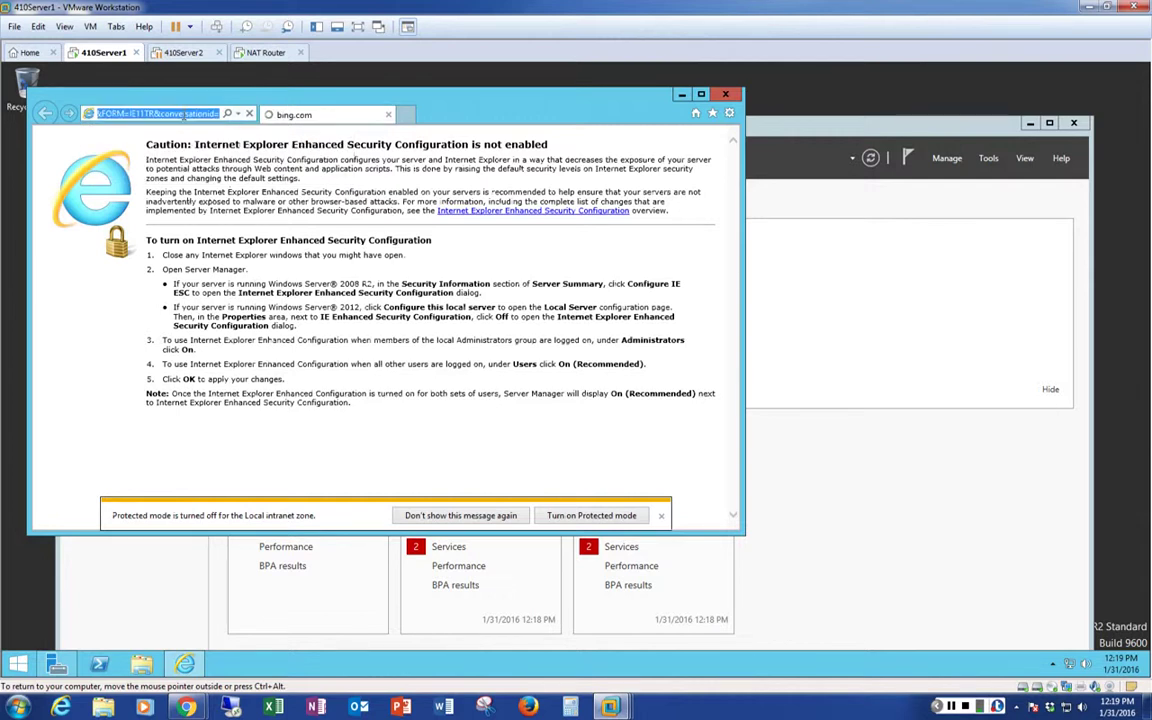
{"action": "type", "text": "de"}
{"action": "key", "text": "BackSpace"}
{"action": "key", "text": "BackSpace"}
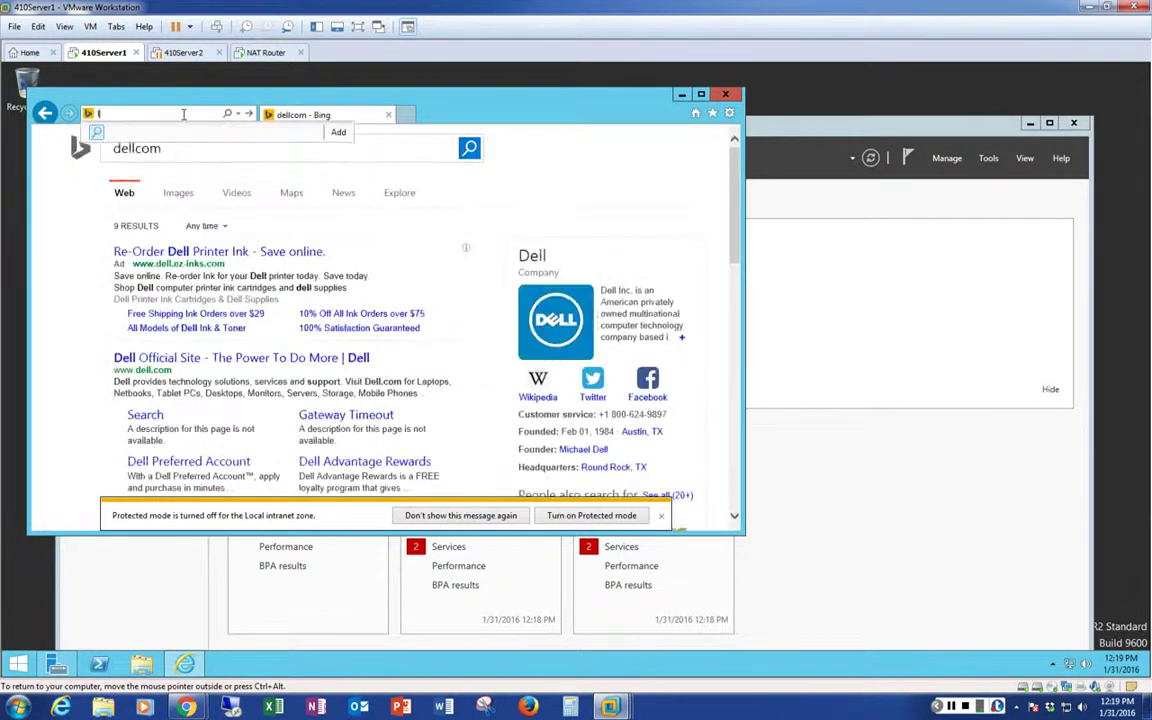
{"action": "type", "text": "dell.com"}
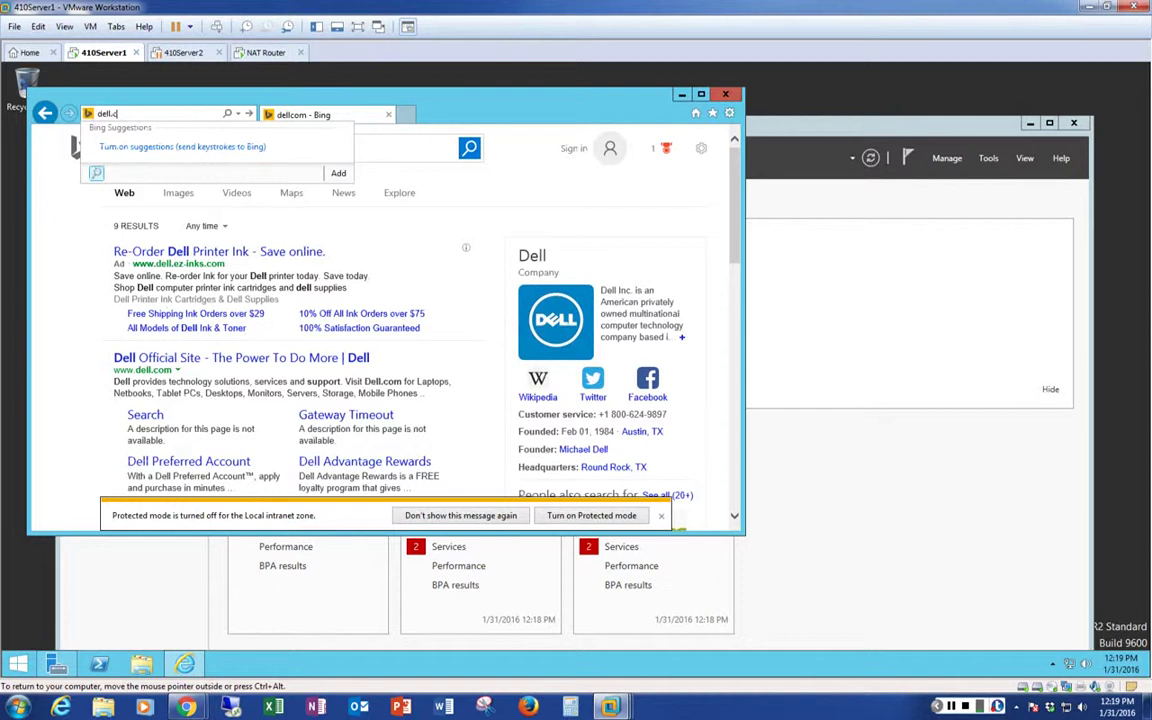
{"action": "key", "text": "Return"}
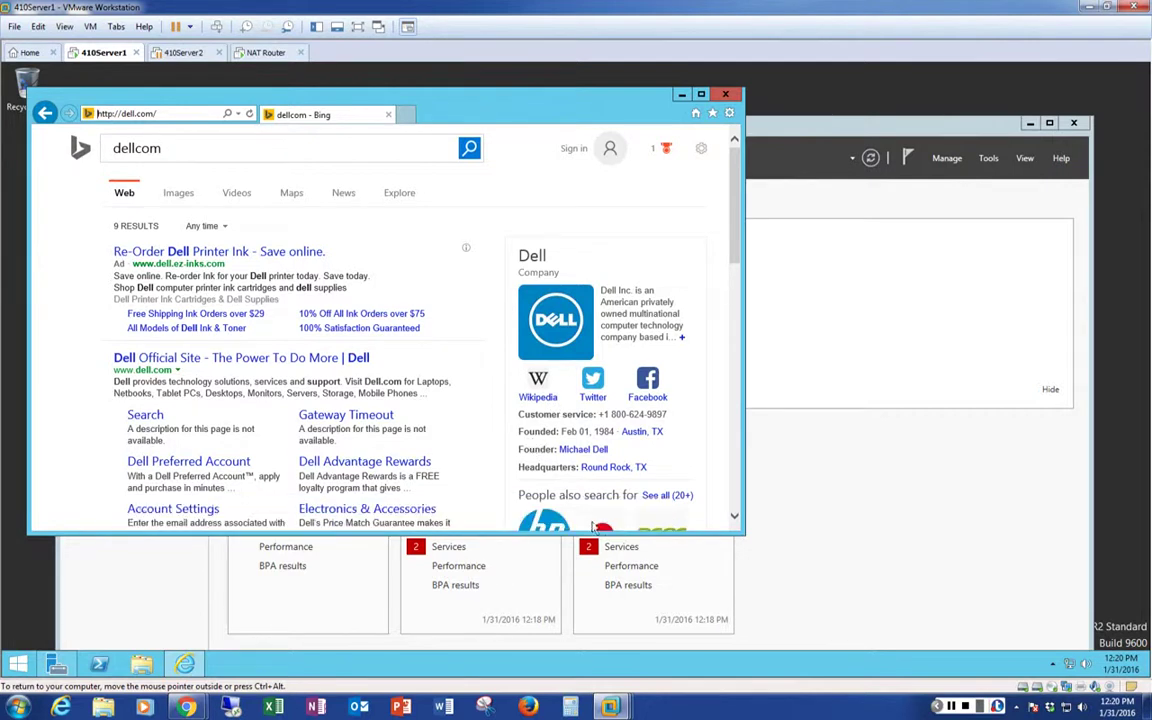
{"action": "left_click", "coordinate": [578, 452]}
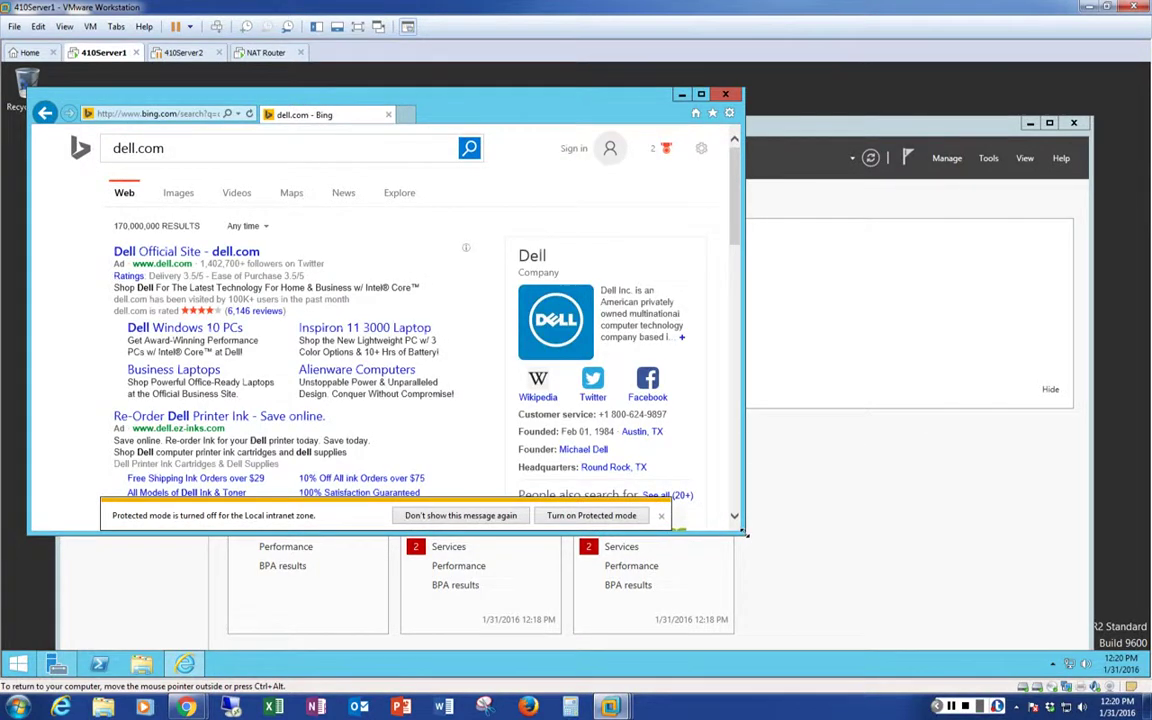
{"action": "left_click_drag", "start_coordinate": [744, 533], "coordinate": [985, 650]}
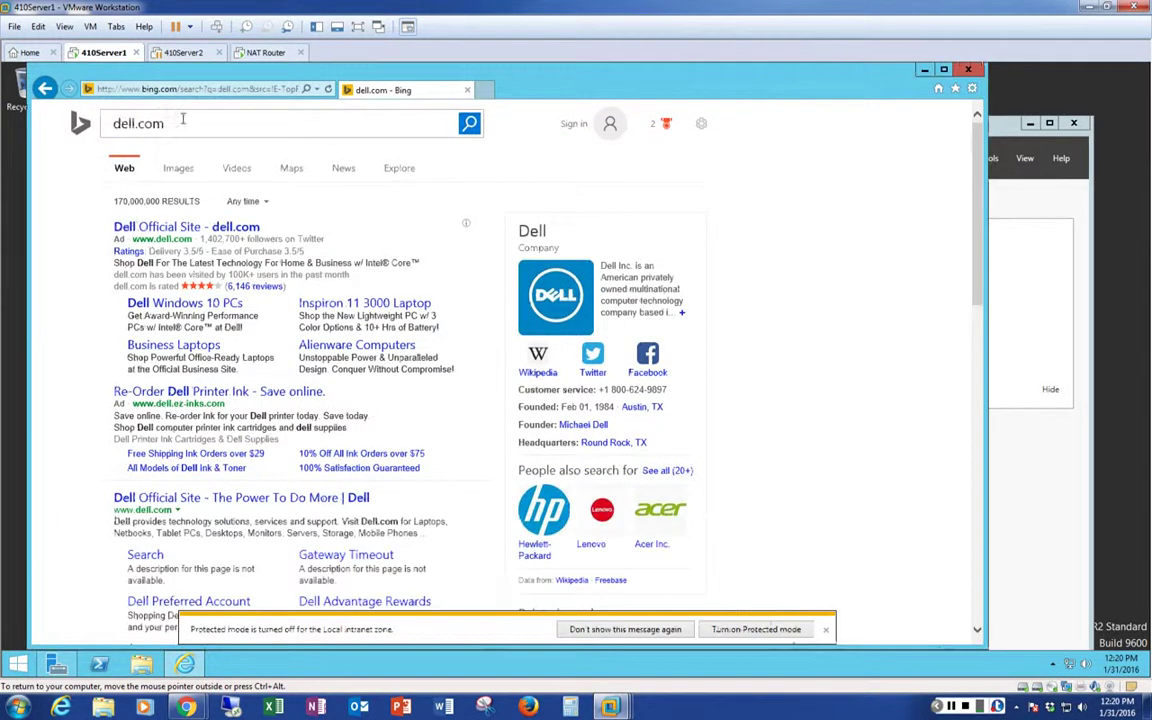
{"action": "left_click", "coordinate": [200, 88]}
{"action": "type", "text": "ww"}
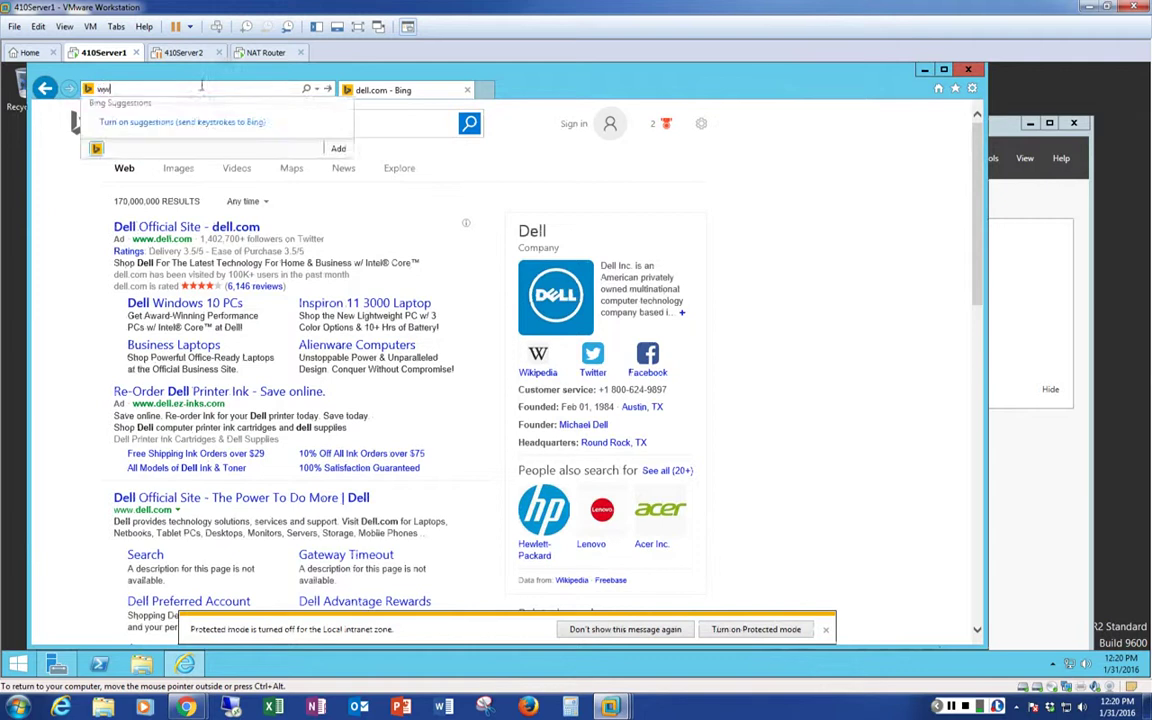
{"action": "type", "text": "w.dell.com"}
{"action": "key", "text": "Return"}
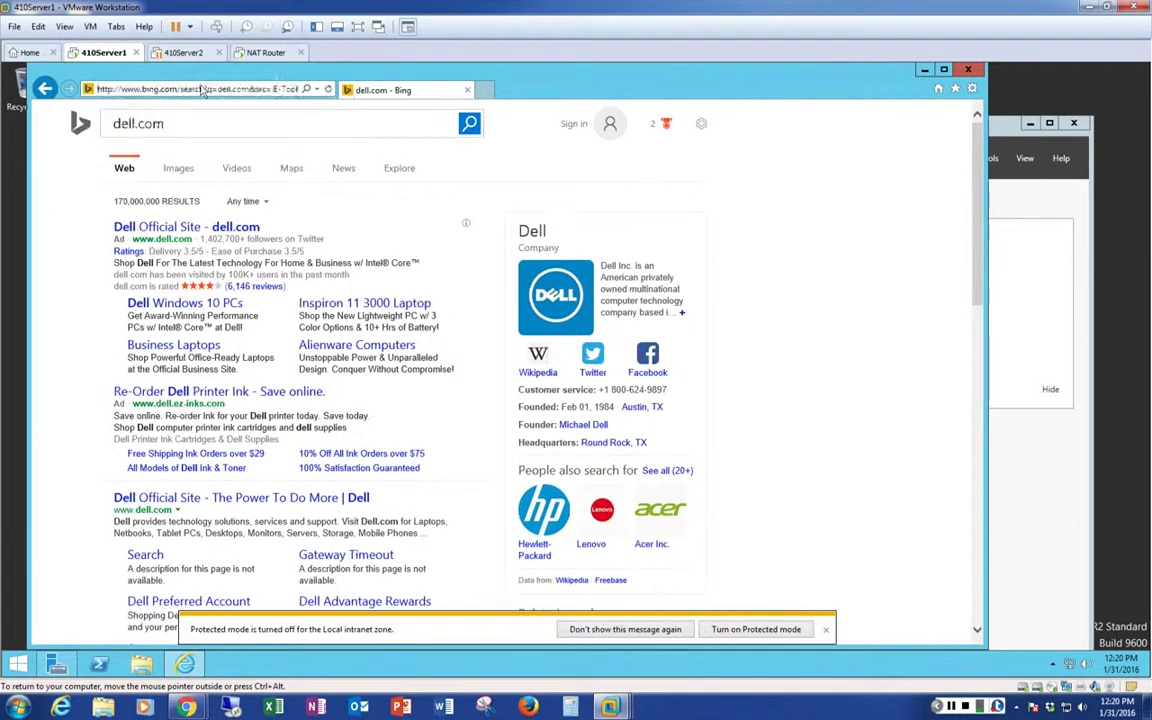
{"action": "left_click", "coordinate": [278, 263]}
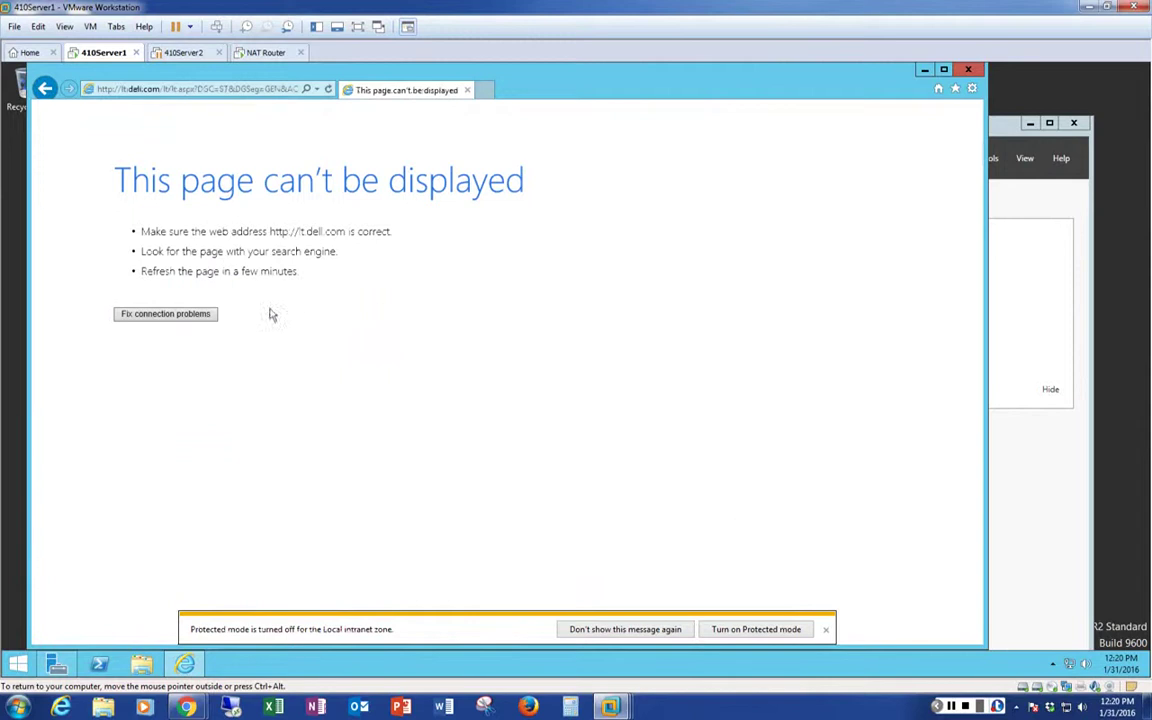
Start and cancel network diagnostics for the unreachable Dell page, then browse to aacc.edu in Internet Explorer
{"action": "left_click", "coordinate": [160, 318]}
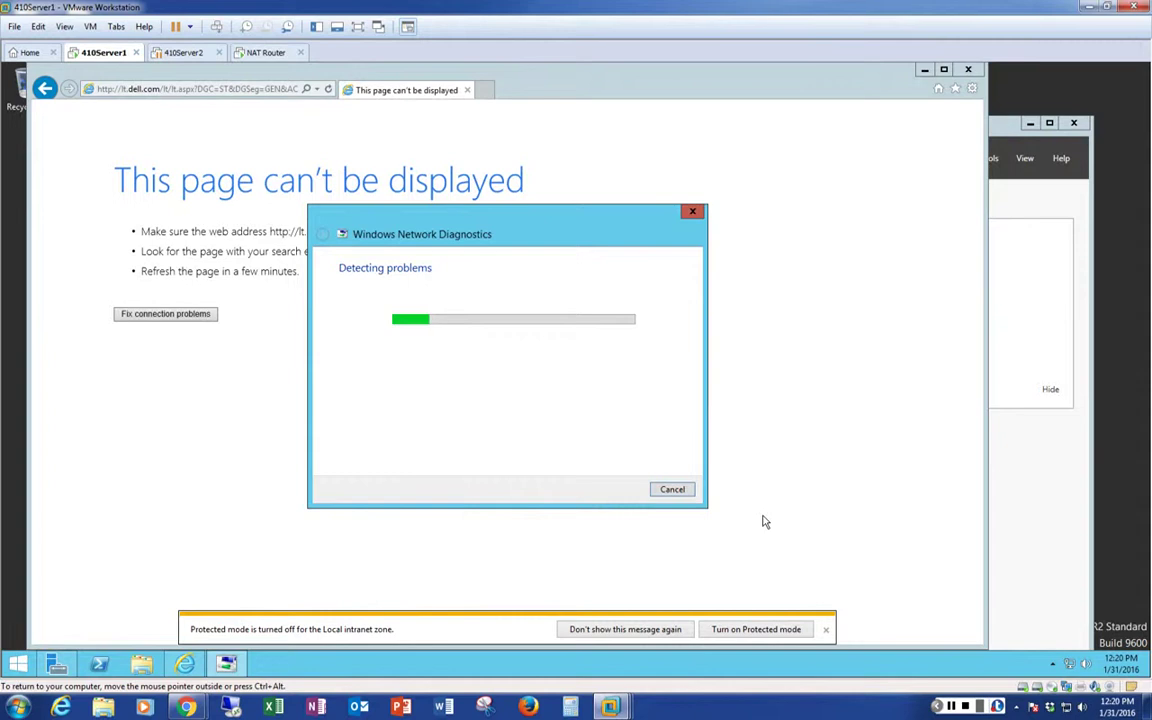
{"action": "left_click", "coordinate": [672, 489]}
{"action": "left_click", "coordinate": [207, 88]}
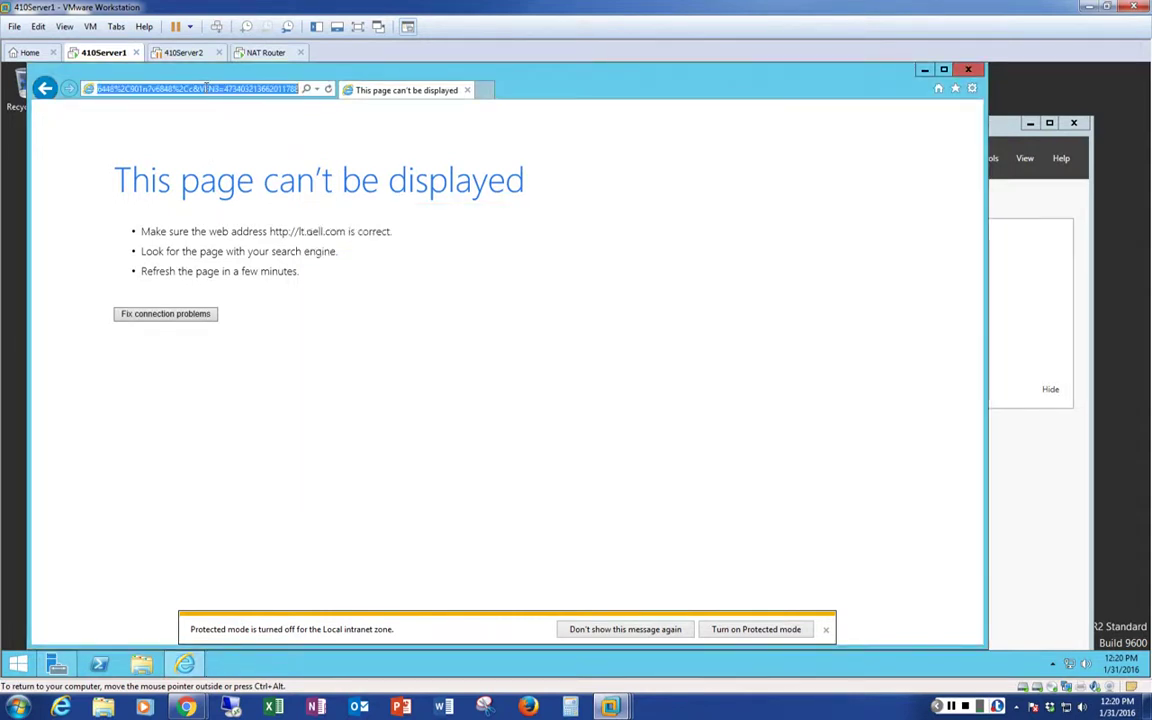
{"action": "type", "text": "aacc"}
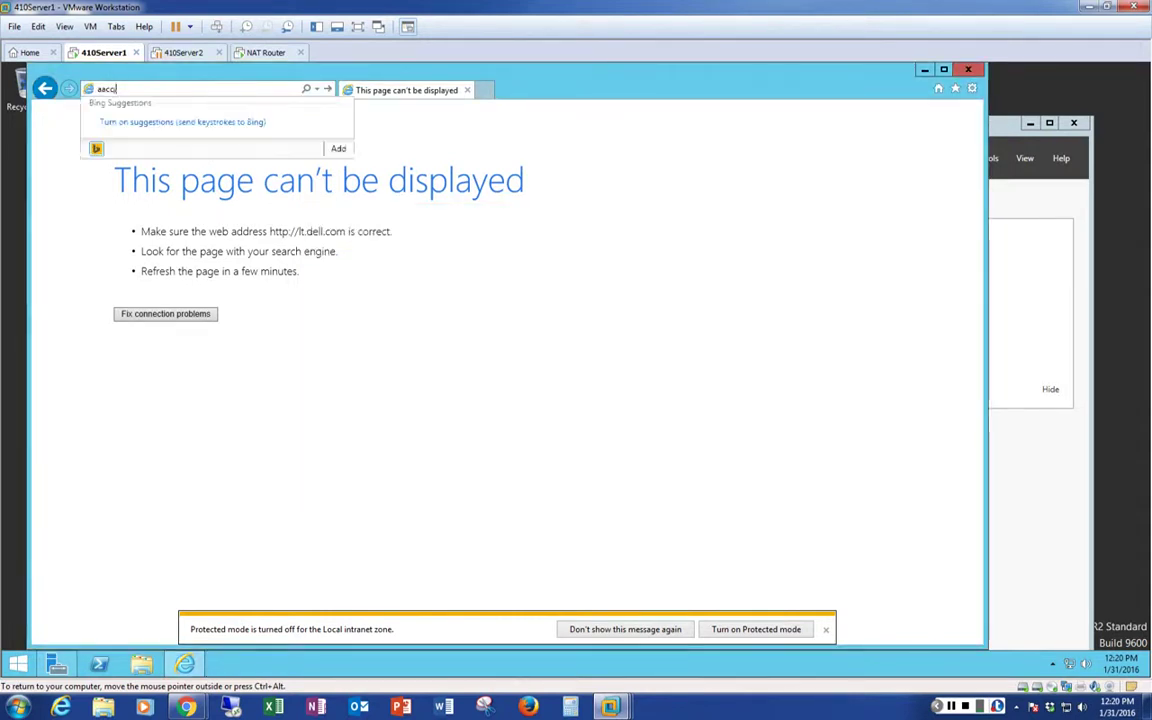
{"action": "type", "text": ".edu"}
{"action": "key", "text": "Return"}
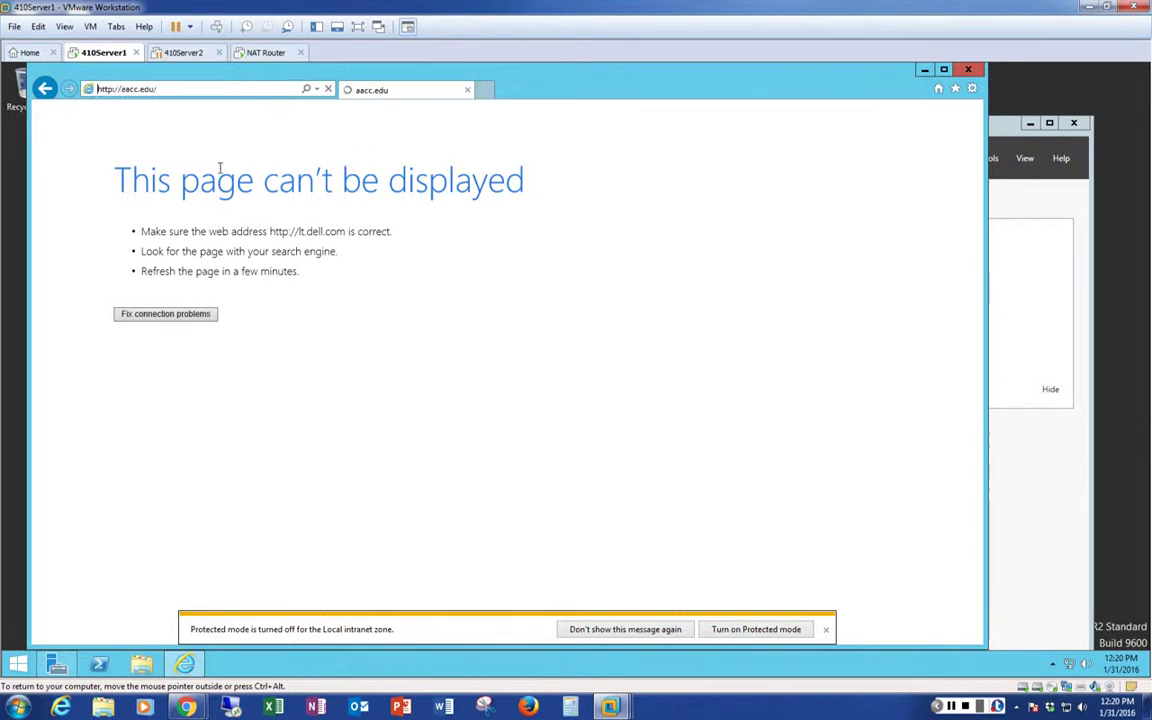